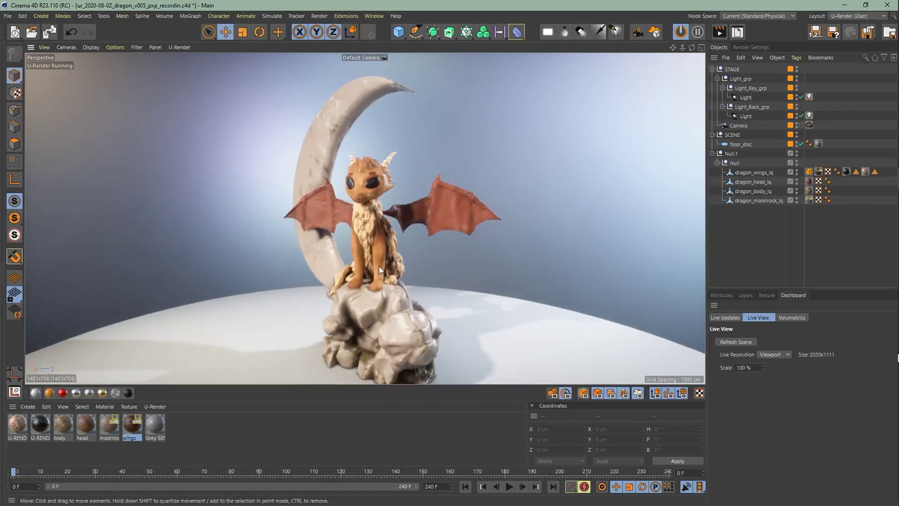
# - Orbit in on the textured dragon and view the scene through its Camera object
pyautogui.keyDown('alt'); pyautogui.moveTo(372, 217); pyautogui.dragTo(360, 244); pyautogui.keyUp('alt')
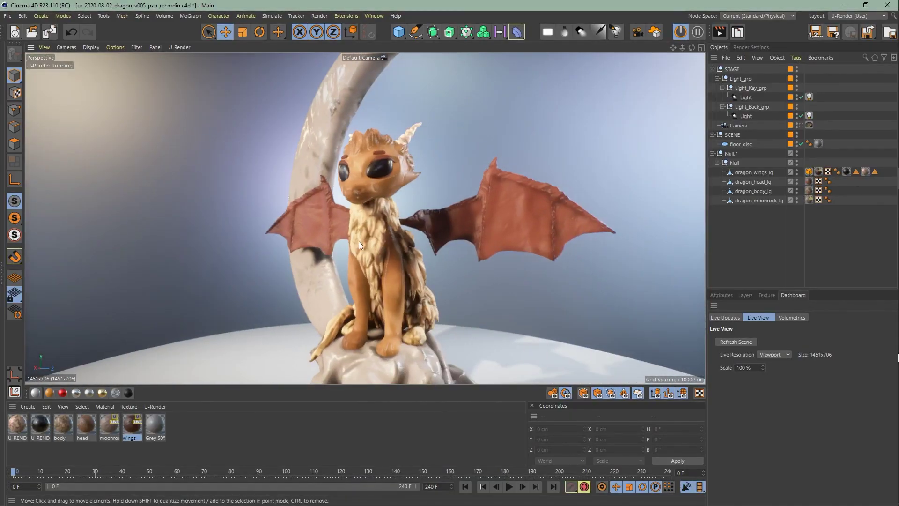
pyautogui.click(801, 125)
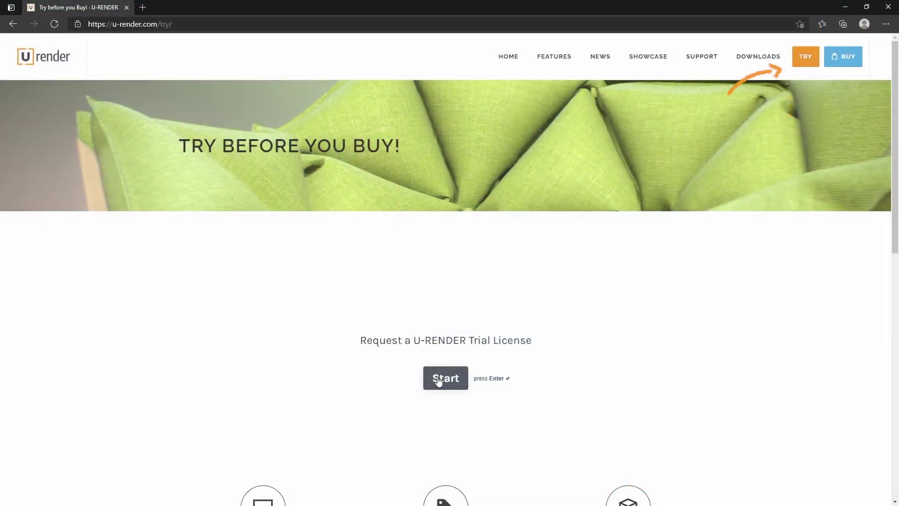
# - Request a U-Render trial licence and download the U-Render for Cinema 4D installer
pyautogui.click(439, 379)
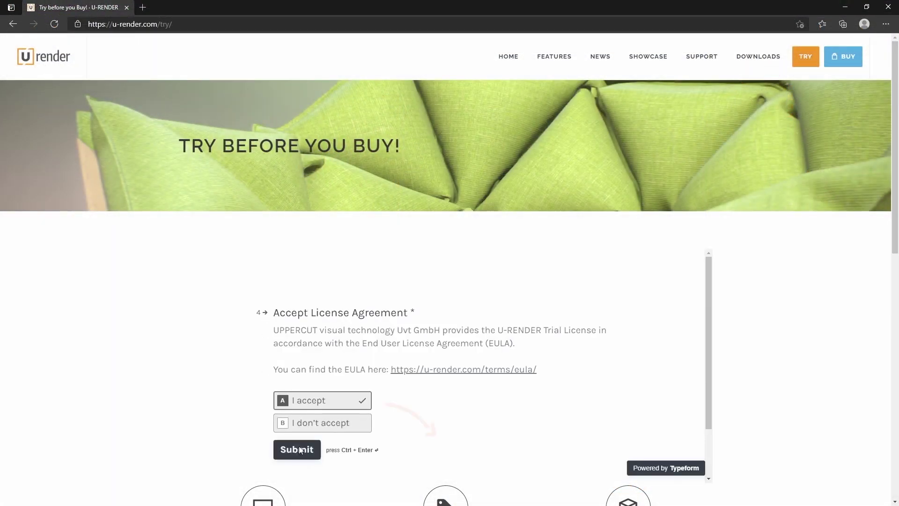
pyautogui.click(300, 450)
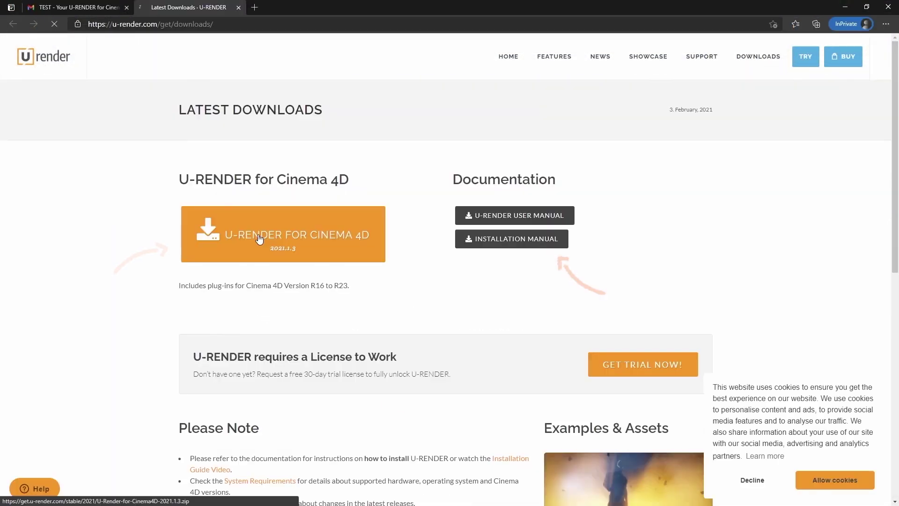
pyautogui.click(260, 237)
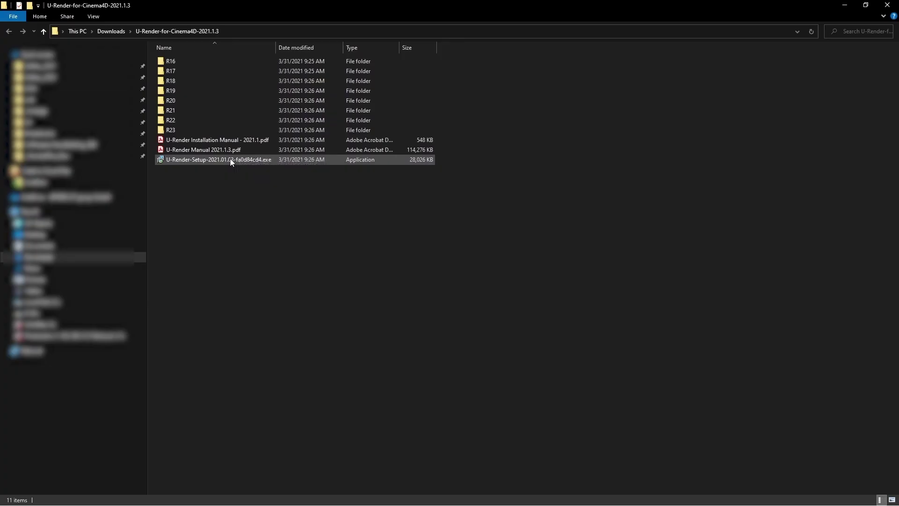
# - Run the U-Render setup, accept the licence agreement and install it
pyautogui.doubleClick(230, 159)
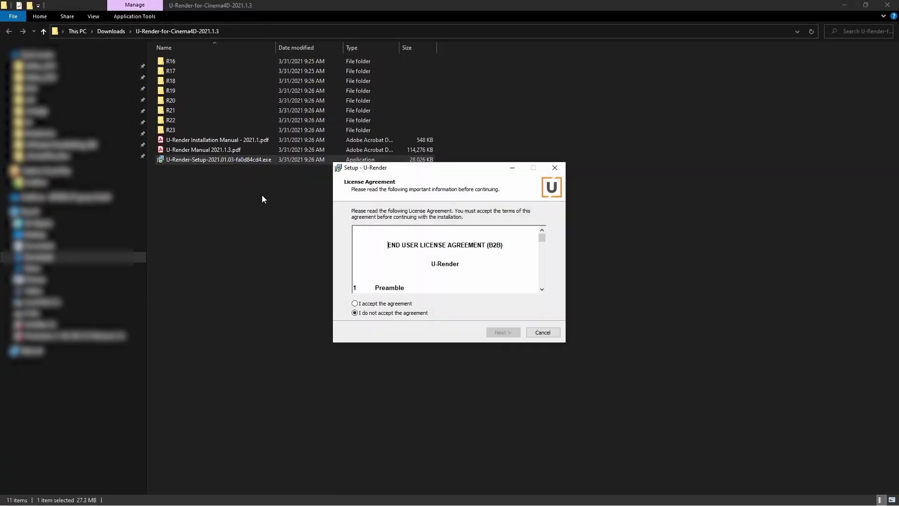
pyautogui.click(394, 304)
pyautogui.click(516, 333)
pyautogui.click(516, 333)
pyautogui.click(509, 332)
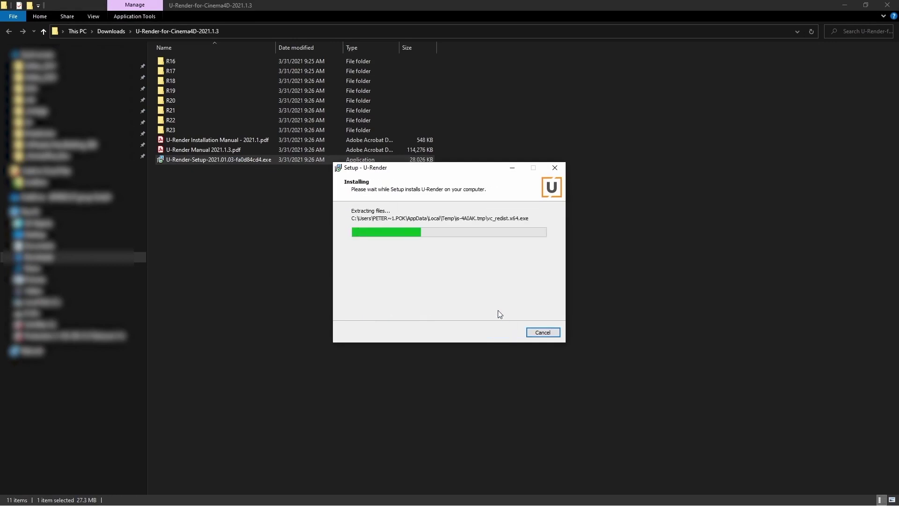
pyautogui.click(502, 333)
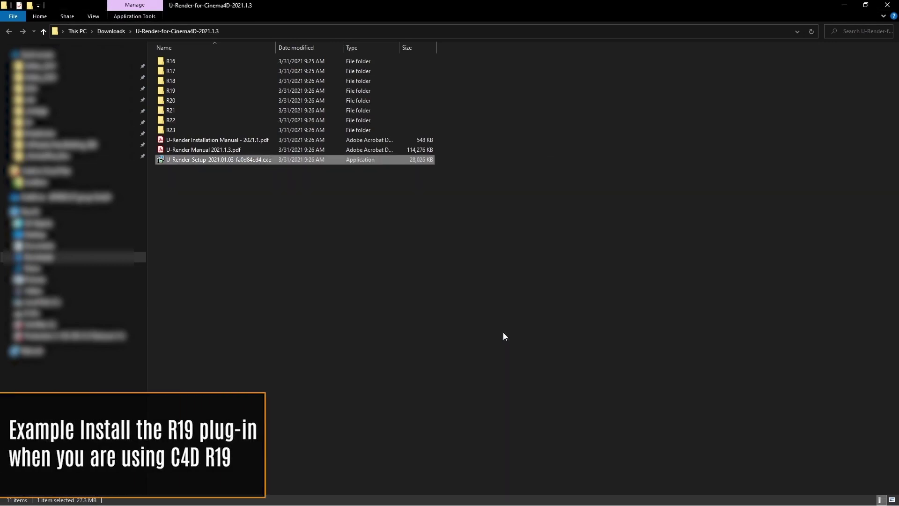
pyautogui.click(504, 334)
# - Copy the R23 plug-in into Cinema 4D's plugins folder and open U-Render's license manager
pyautogui.doubleClick(190, 130)
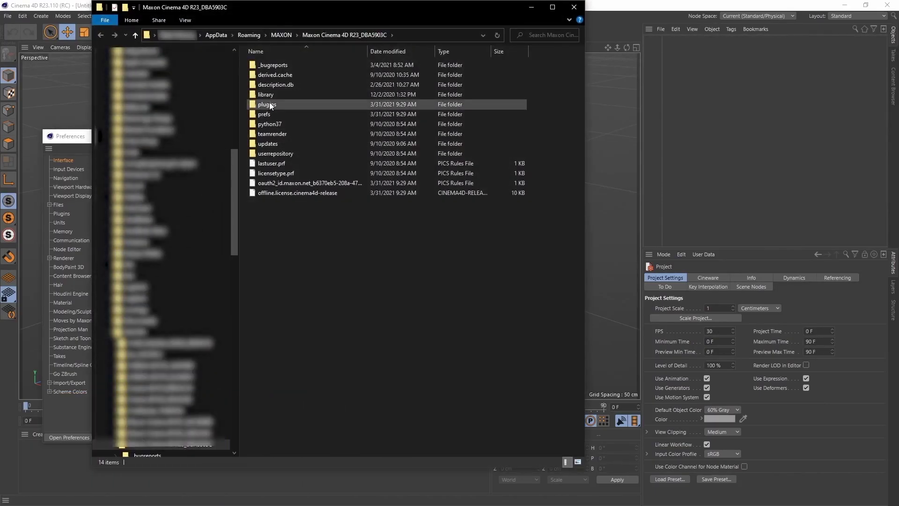
pyautogui.doubleClick(268, 104)
pyautogui.rightClick(291, 96)
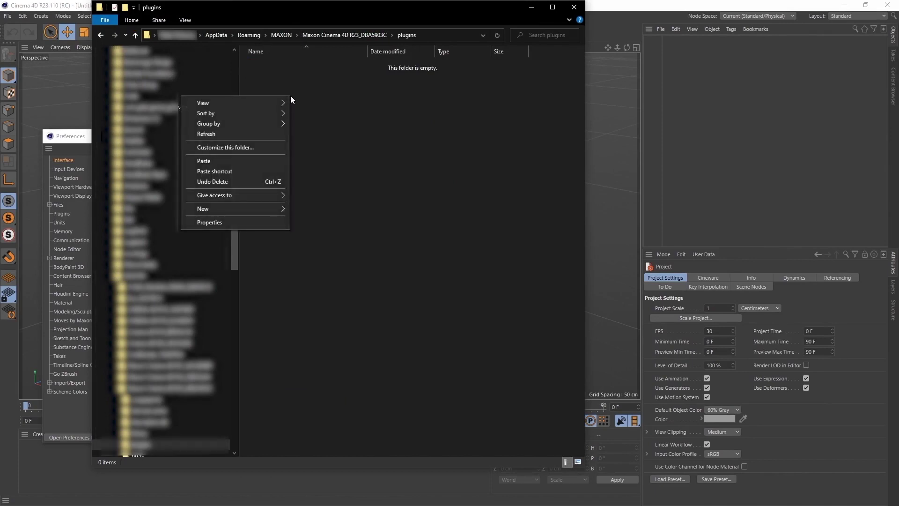
pyautogui.click(263, 161)
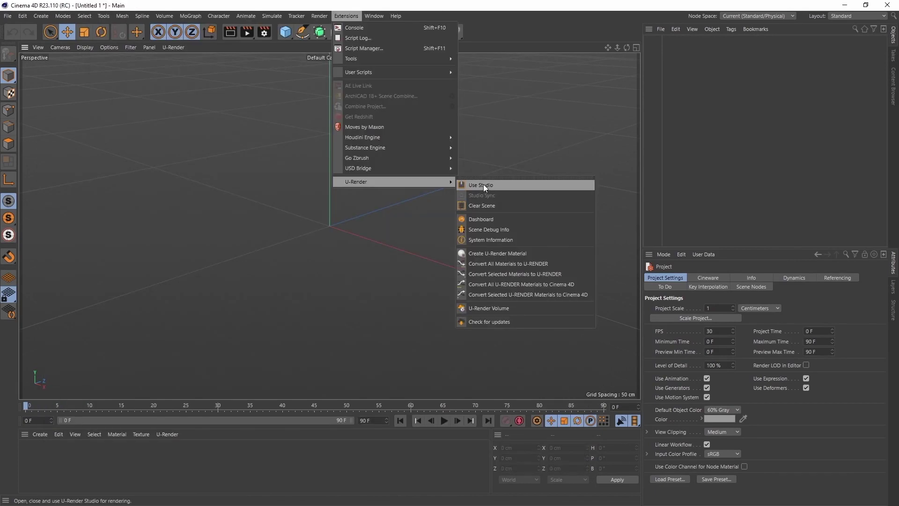
pyautogui.click(484, 184)
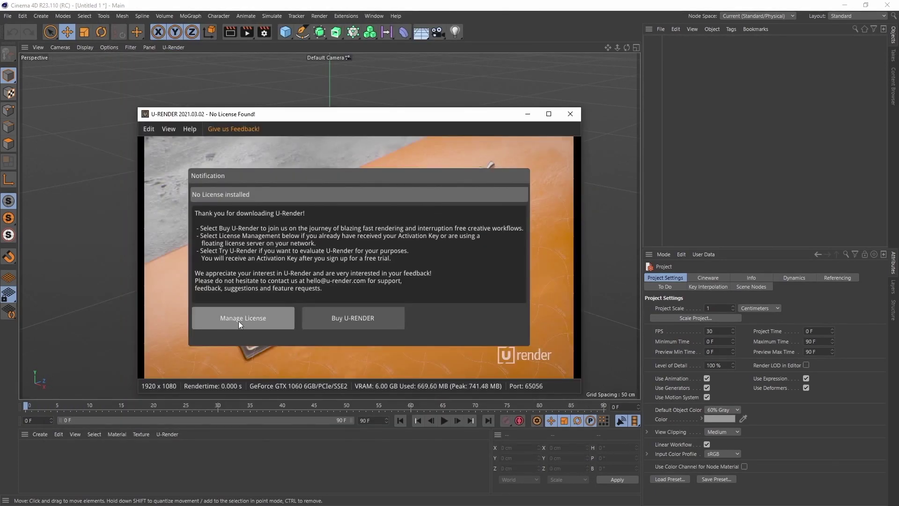
pyautogui.click(238, 322)
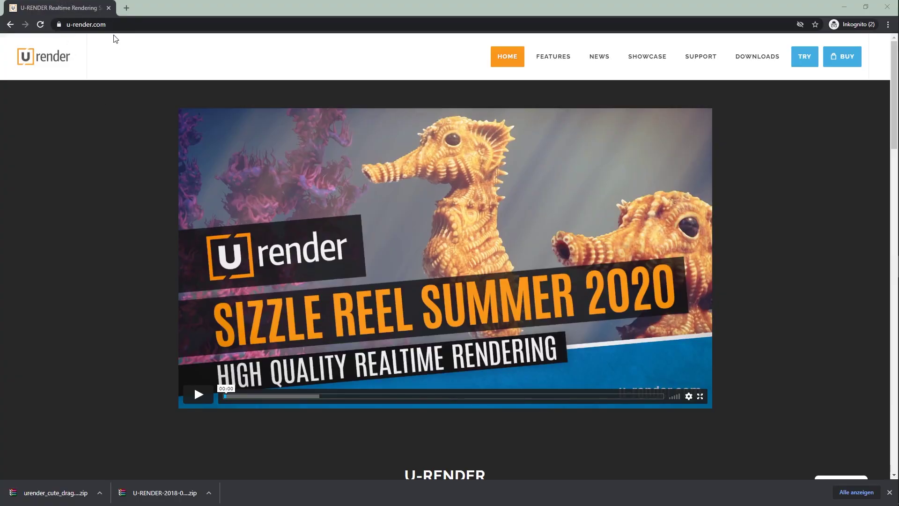
# - Browse U-Render's Downloads to Examples & Assets and scroll to the Cute Dragon scene
pyautogui.click(757, 59)
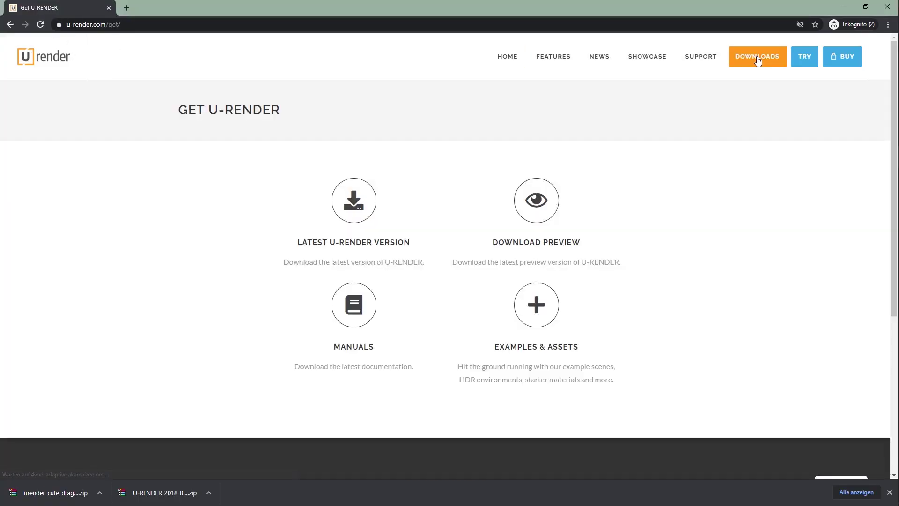
pyautogui.click(546, 308)
pyautogui.scroll(-1, 547, 311)
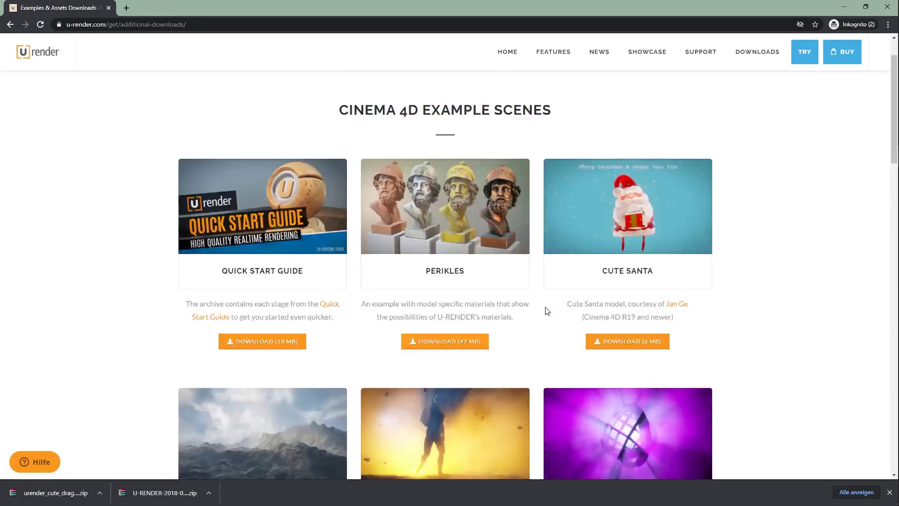
pyautogui.scroll(-8, 545, 310)
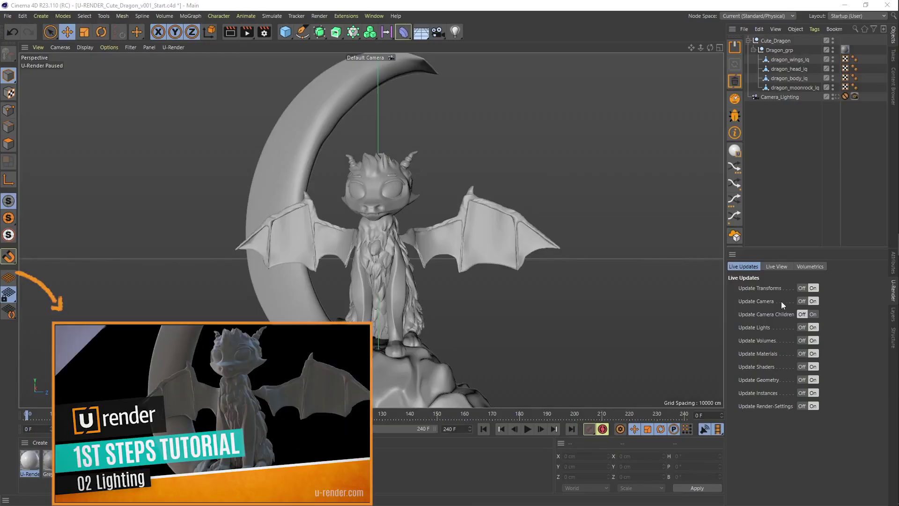
# - Switch to the U-Render (User) layout and start U-Render's live viewport render
pyautogui.click(849, 17)
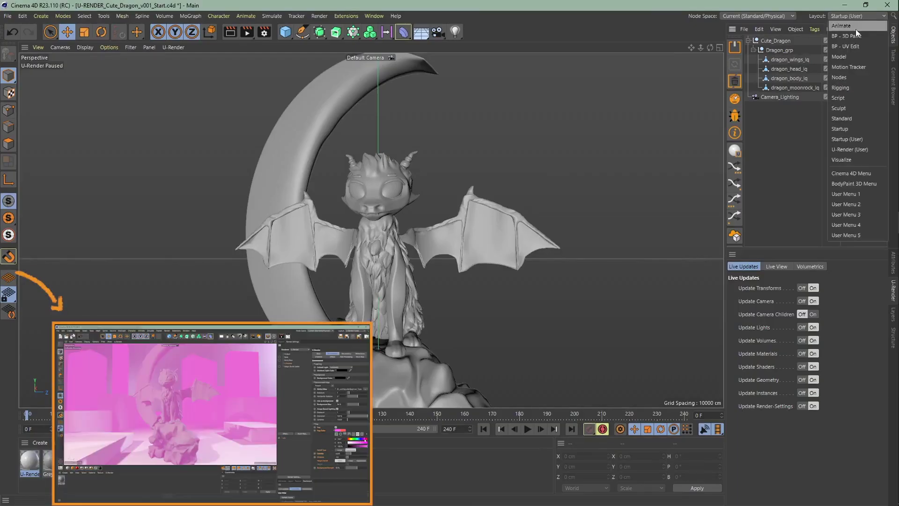
pyautogui.click(876, 150)
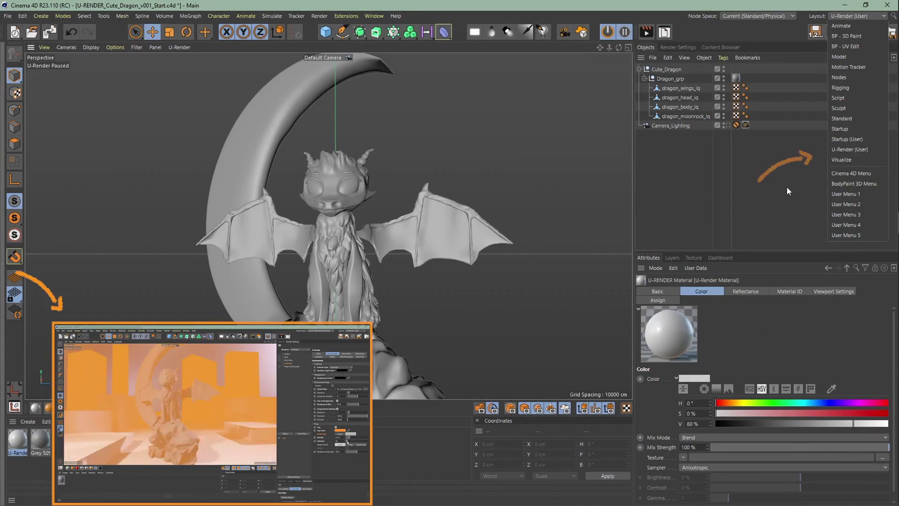
pyautogui.click(180, 47)
pyautogui.click(210, 73)
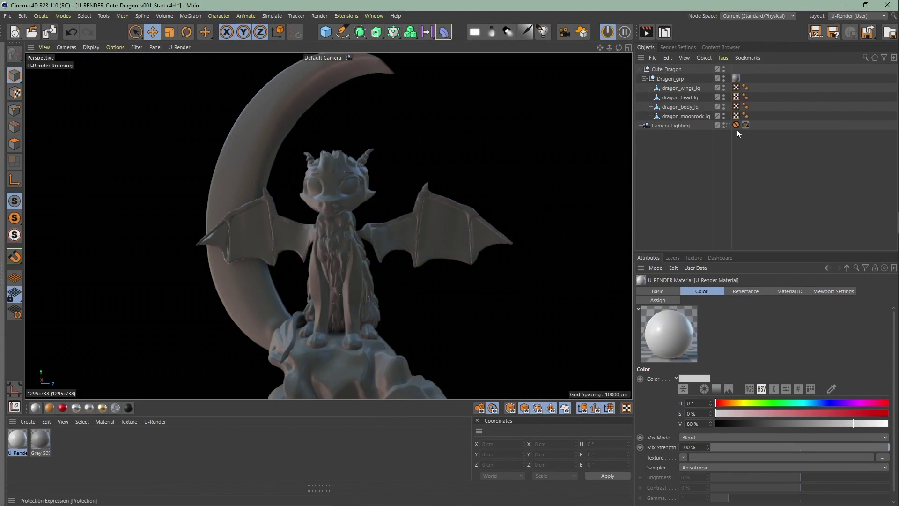
# - View through Camera_Lighting and apply the Colored Bubbles environment preset with image-based lighting off
pyautogui.click(727, 125)
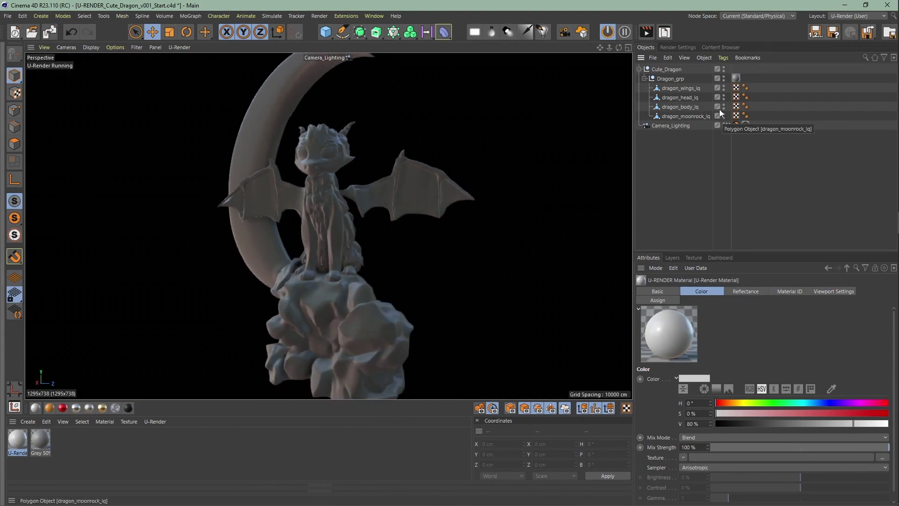
pyautogui.click(687, 46)
pyautogui.click(667, 109)
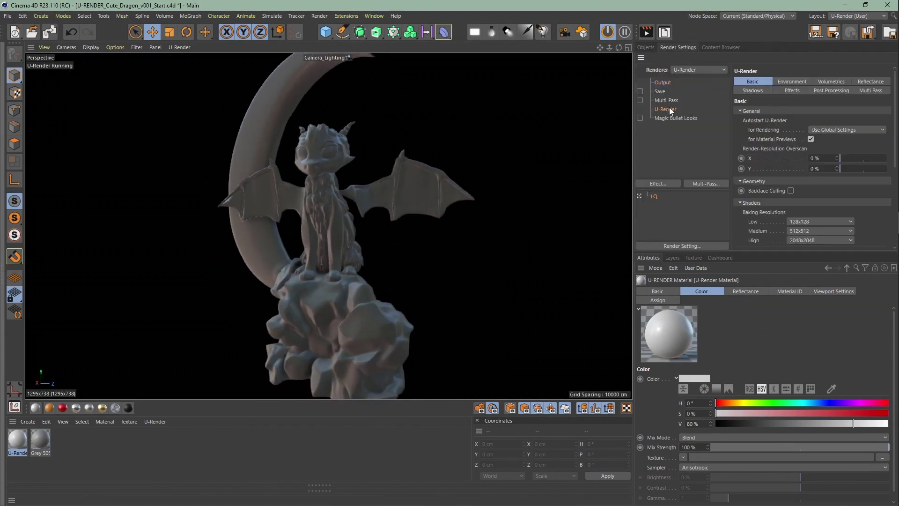
pyautogui.click(786, 83)
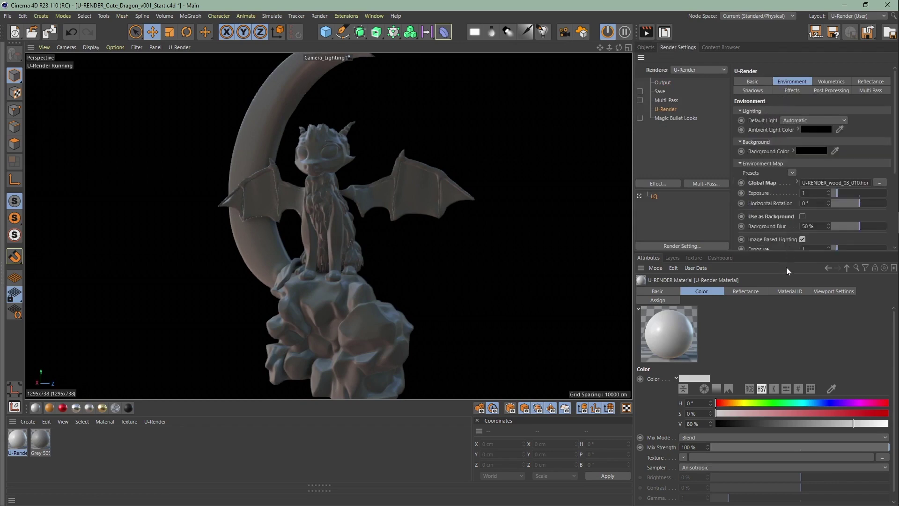
pyautogui.moveTo(786, 251); pyautogui.dragTo(787, 344)
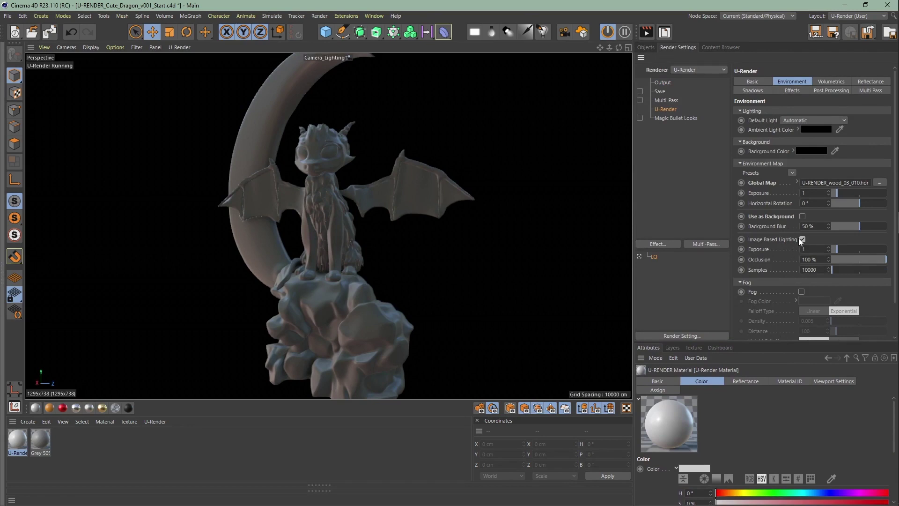
pyautogui.click(792, 173)
pyautogui.click(840, 224)
pyautogui.click(803, 239)
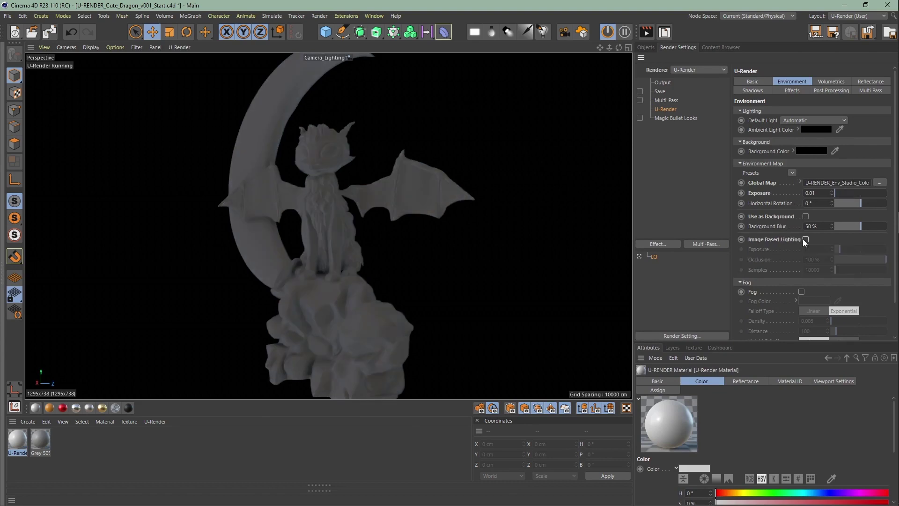
pyautogui.click(645, 47)
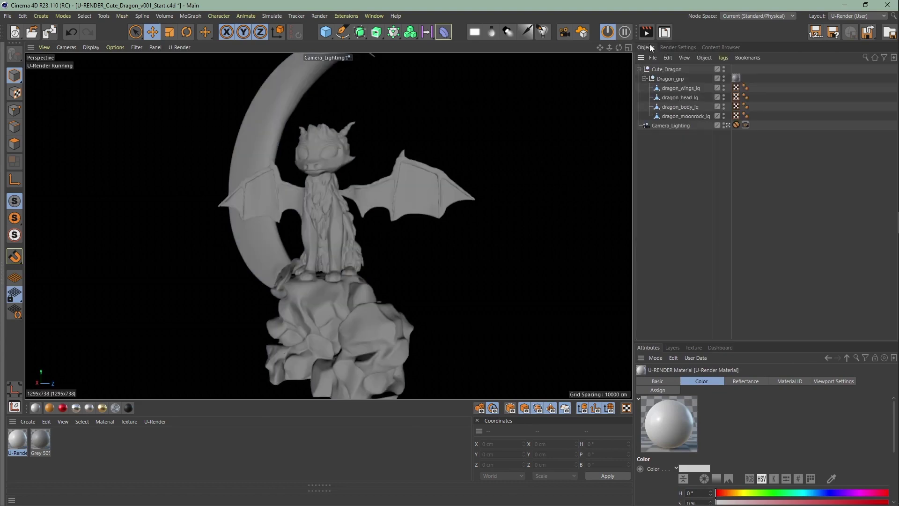
# - Add a spot light and group it under a new Null
pyautogui.click(512, 32)
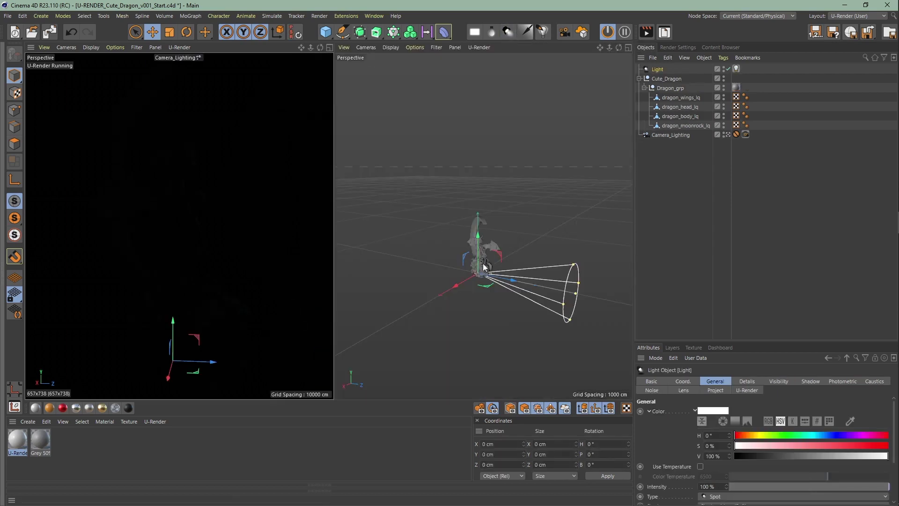
pyautogui.hotkey('alt', 'g')
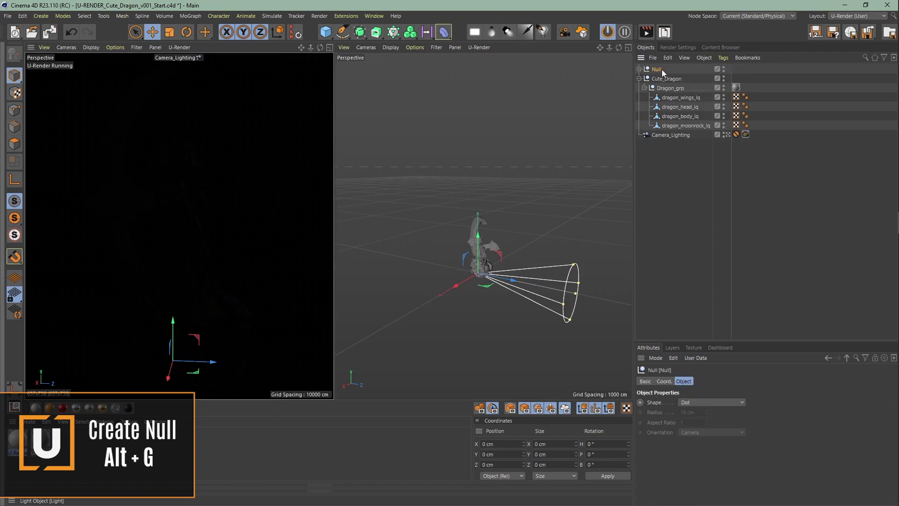
pyautogui.click(639, 69)
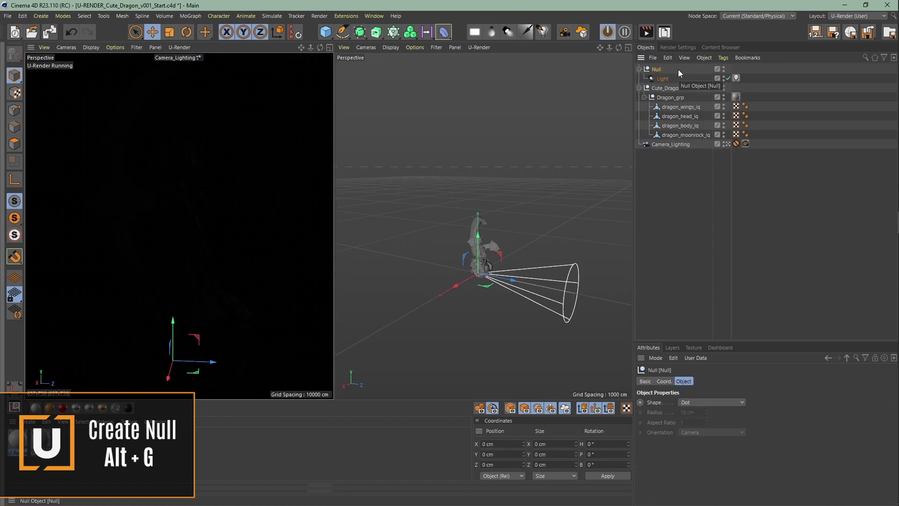
pyautogui.click(665, 78)
# - Name the spotlight Key_Light and set its Z position to -1000 cm
pyautogui.doubleClick(666, 78)
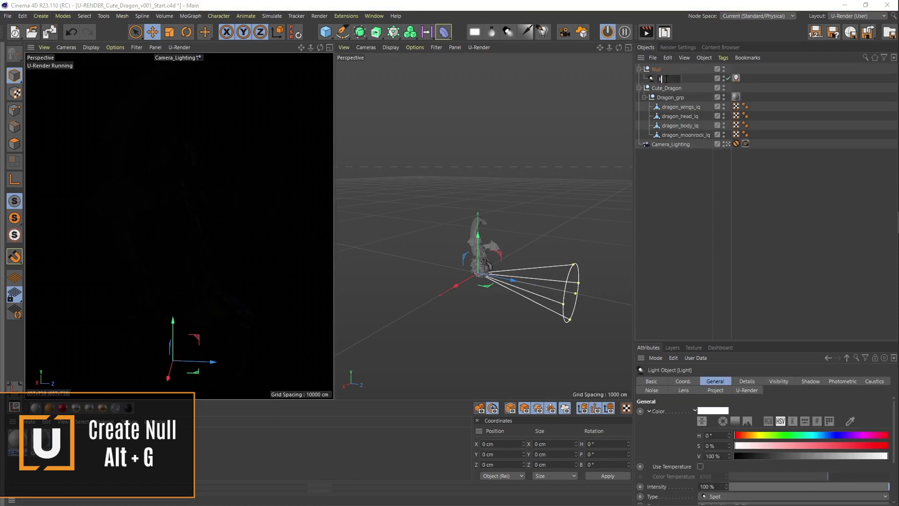
pyautogui.write('Key_Light')
pyautogui.press('Return')
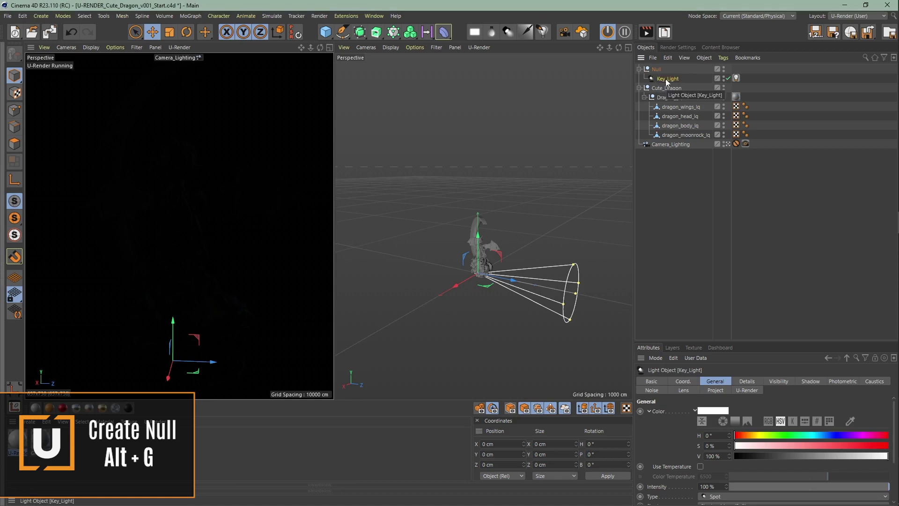
pyautogui.click(501, 464)
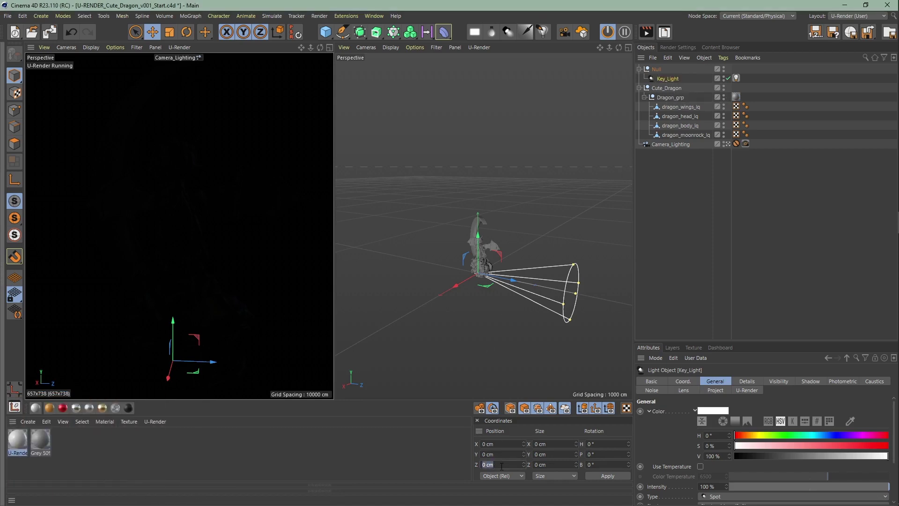
pyautogui.write('-1000')
pyautogui.press('Return')
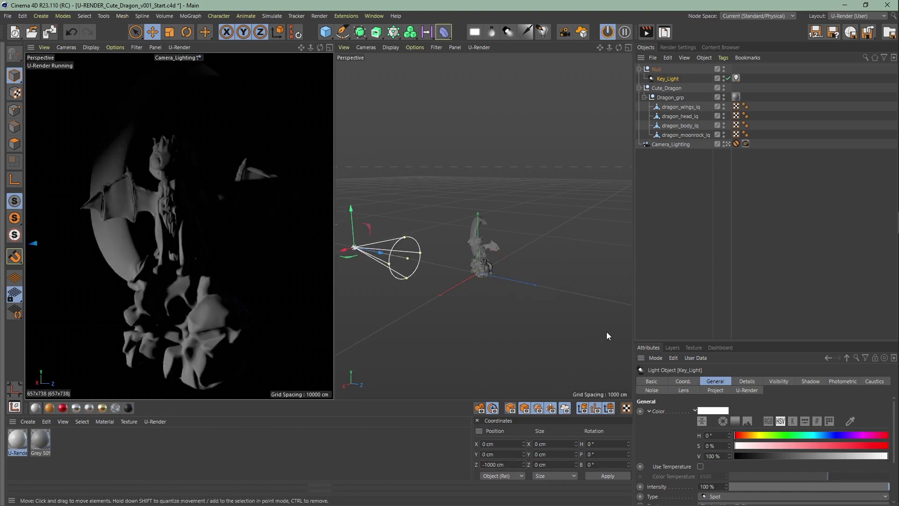
# - Rotate the parent Null to H -135° and P -143°, and rename it Key_Light
pyautogui.click(657, 69)
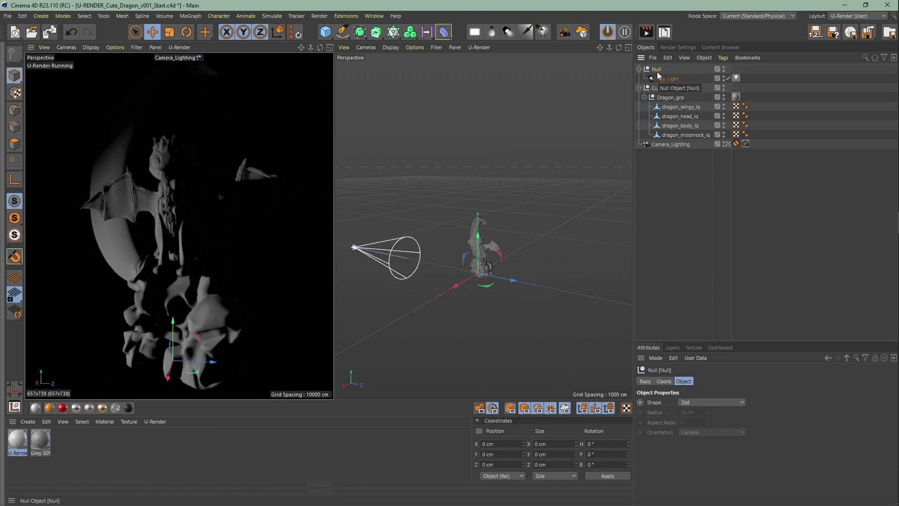
pyautogui.click(664, 381)
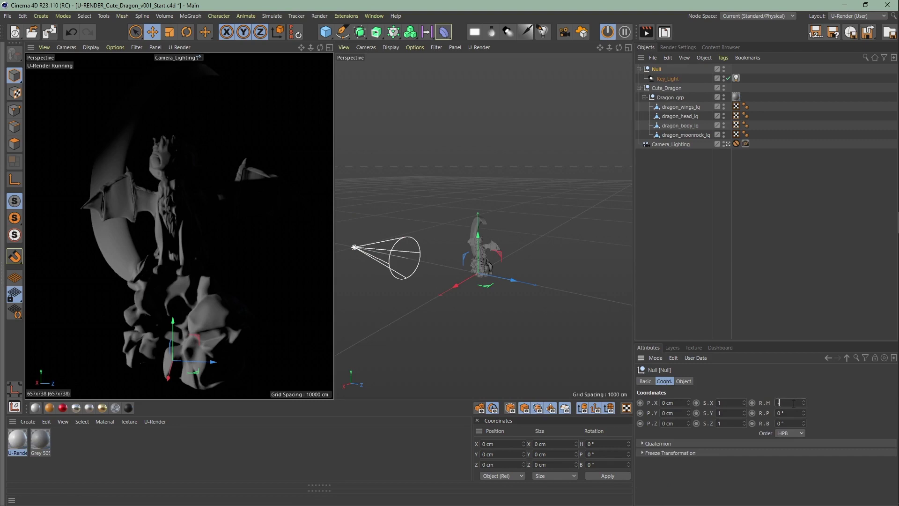
pyautogui.write('-')
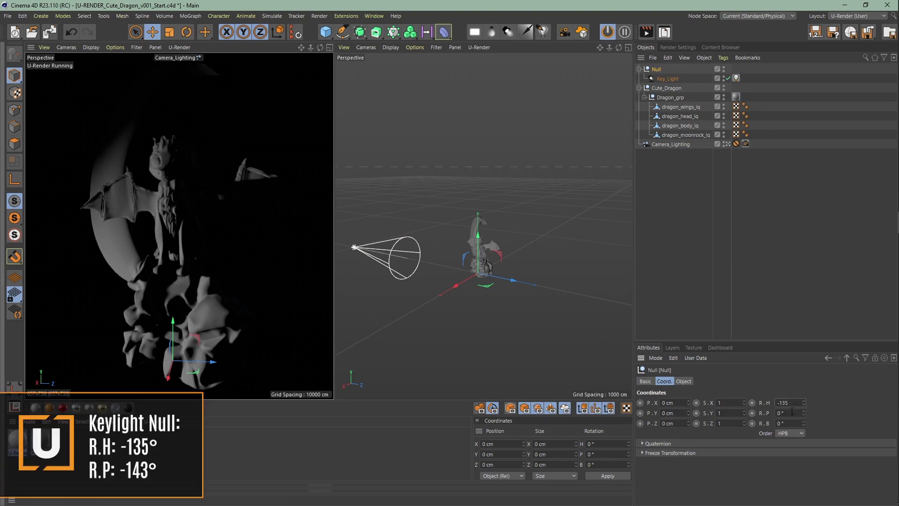
pyautogui.write('135')
pyautogui.click(792, 412)
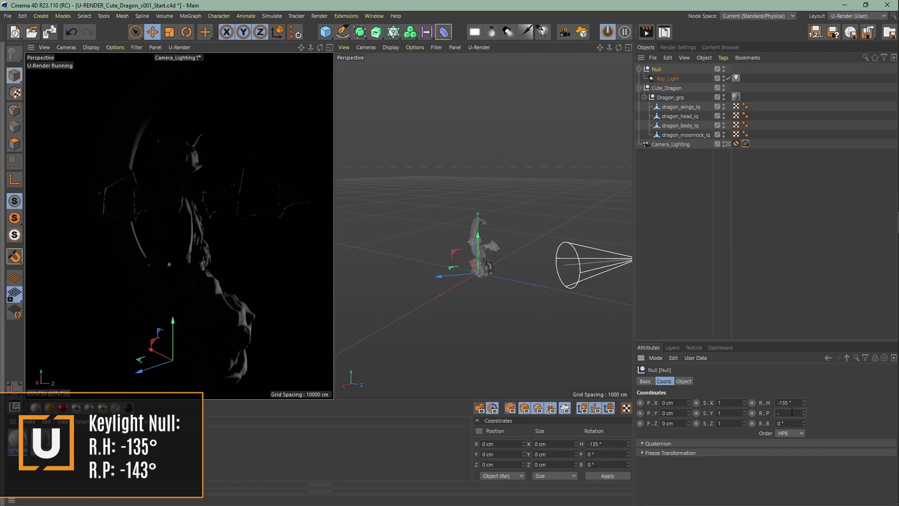
pyautogui.press('Return')
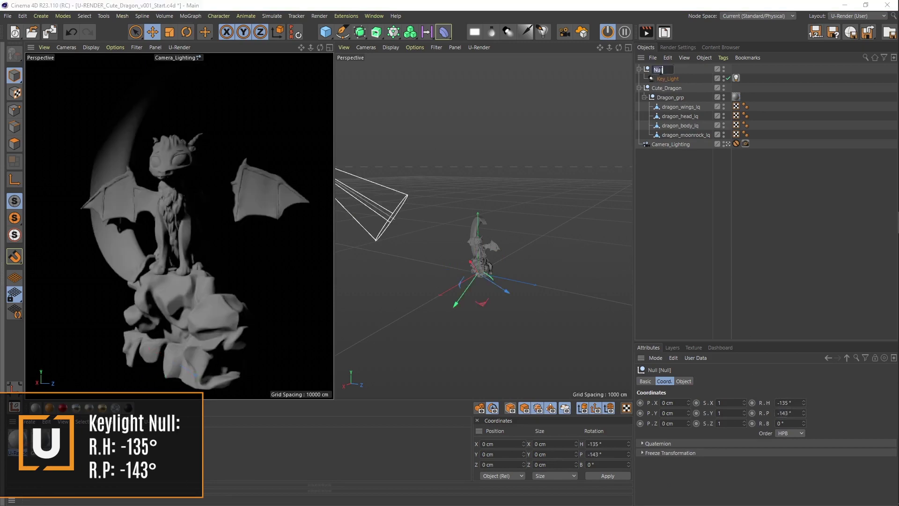
pyautogui.doubleClick(669, 69)
pyautogui.write('Key_L')
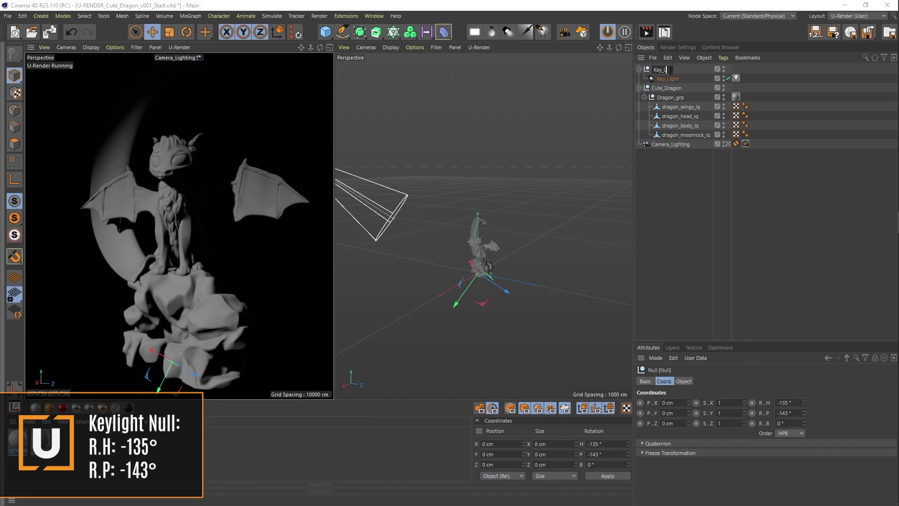
pyautogui.write('ight')
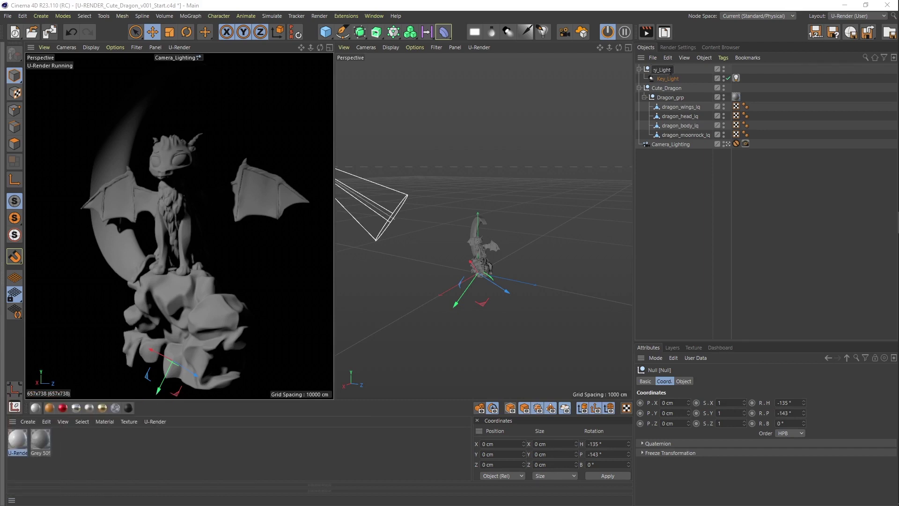
pyautogui.press('Return')
# - Set the key light's U-Render tag to 300% intensity with a warm 40° hue at 10% saturation
pyautogui.click(736, 78)
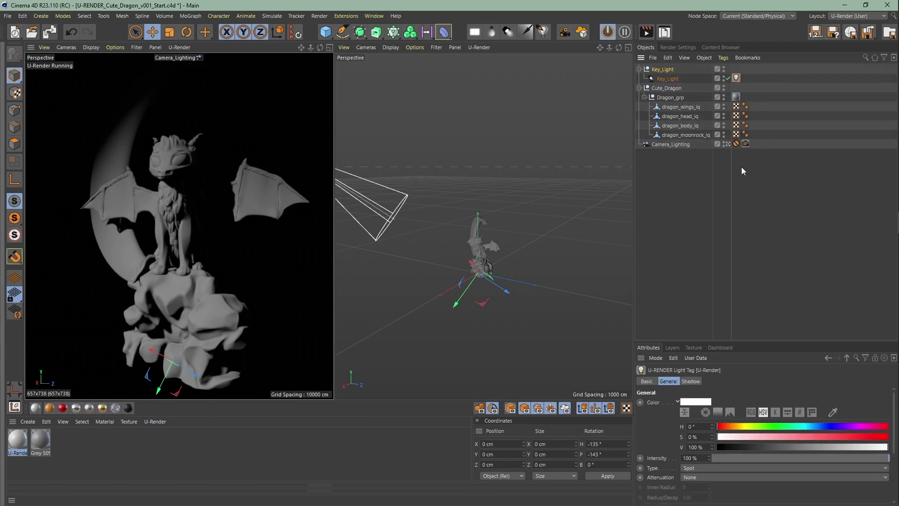
pyautogui.moveTo(733, 342); pyautogui.dragTo(746, 268)
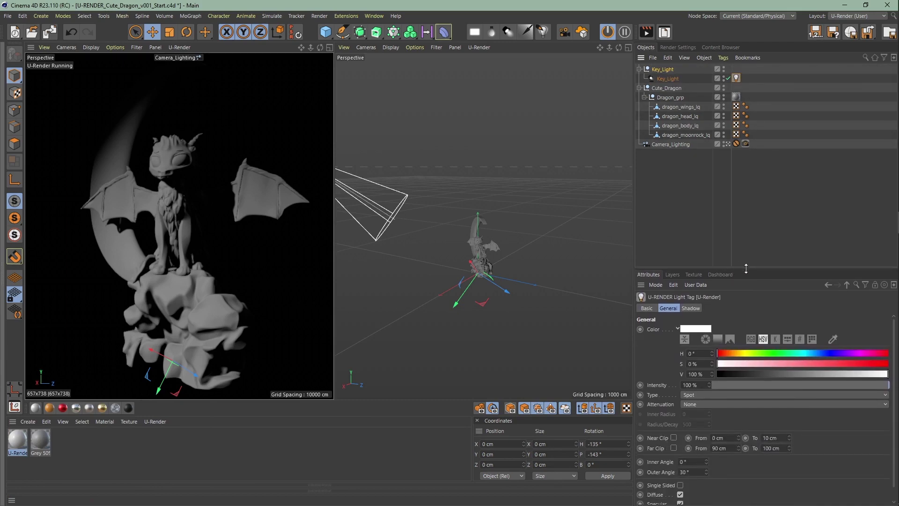
pyautogui.doubleClick(698, 385)
pyautogui.write('300')
pyautogui.press('Return')
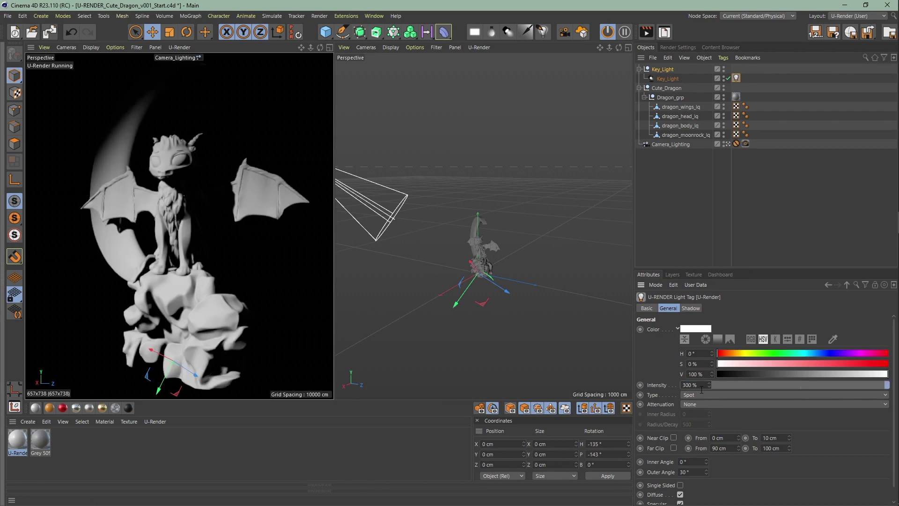
pyautogui.write('40')
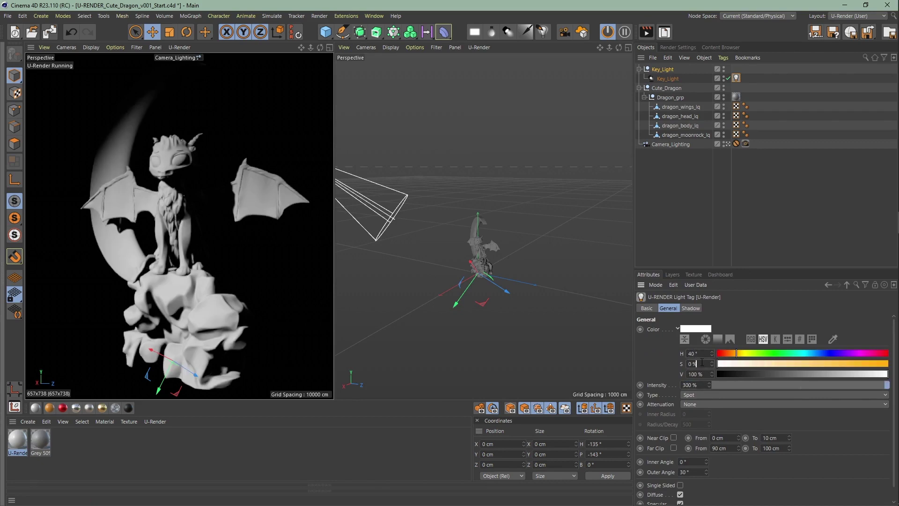
pyautogui.press('Tab')
pyautogui.write('40')
pyautogui.write('10')
pyautogui.press('Return')
# - Use inverse-square attenuation with 700 radius/decay and a 50° outer angle
pyautogui.click(707, 403)
pyautogui.click(725, 431)
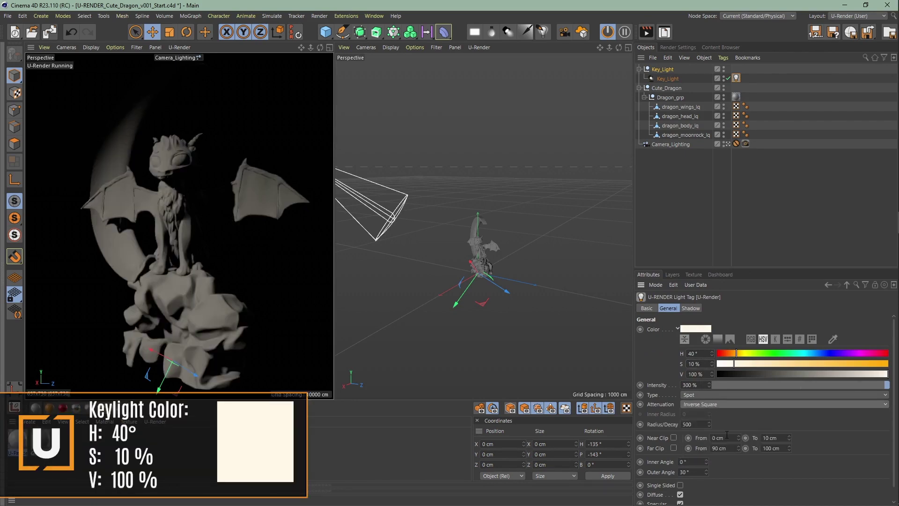
pyautogui.doubleClick(686, 423)
pyautogui.write('700')
pyautogui.press('Return')
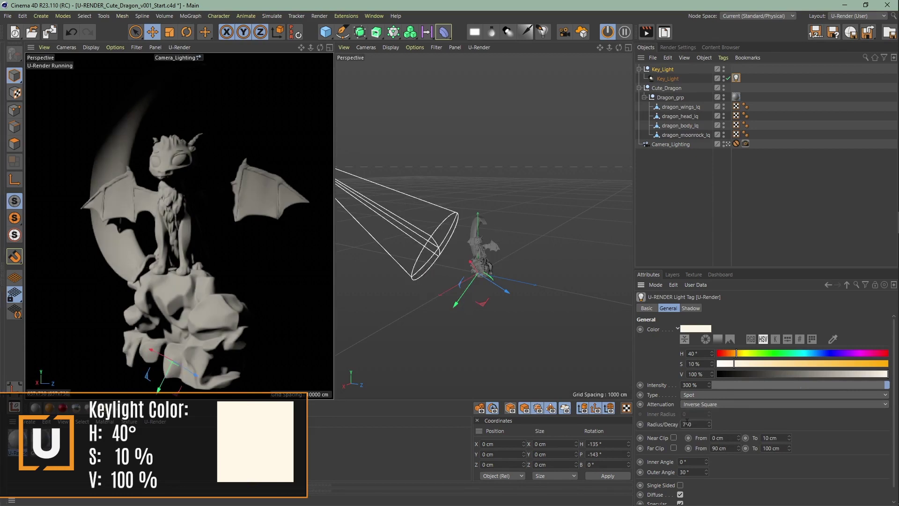
pyautogui.doubleClick(702, 473)
pyautogui.write('50')
pyautogui.press('Return')
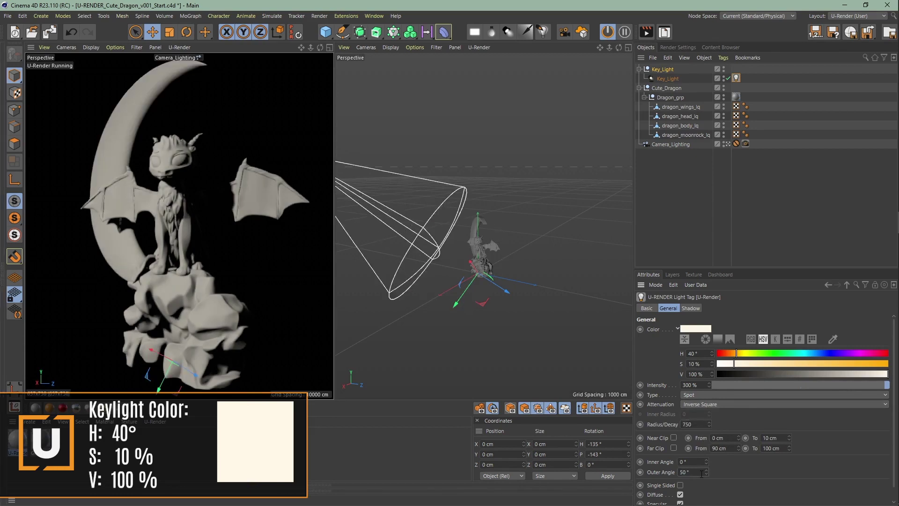
# - Give the light 4096x4096 shadow maps with a sample radius of 1
pyautogui.click(691, 308)
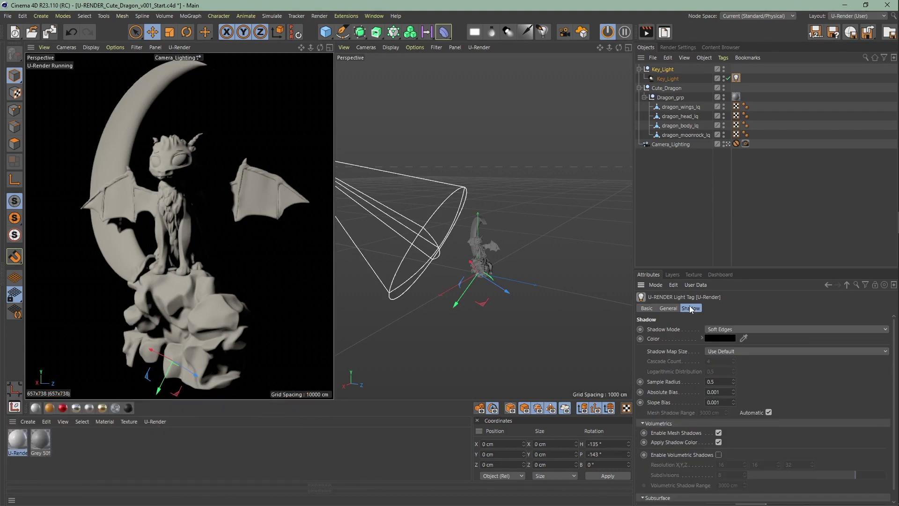
pyautogui.click(733, 351)
pyautogui.click(743, 413)
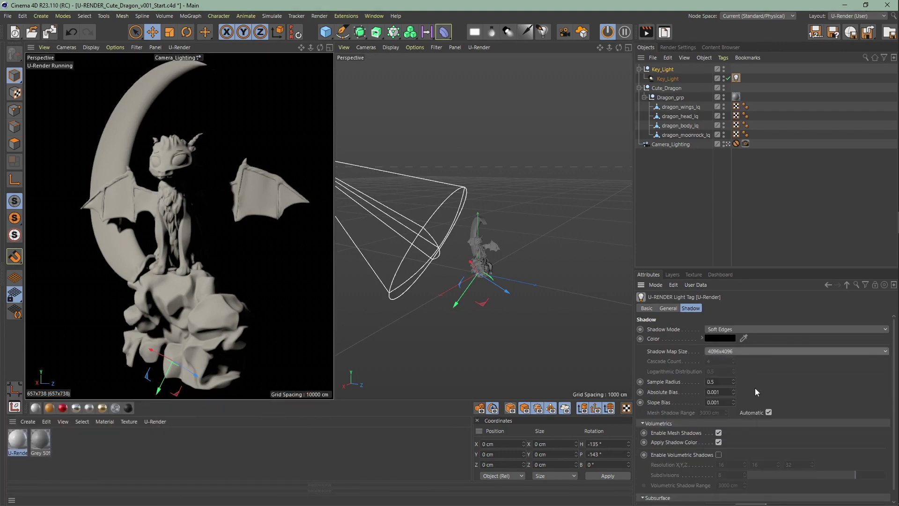
pyautogui.doubleClick(726, 384)
pyautogui.write('1')
pyautogui.press('Return')
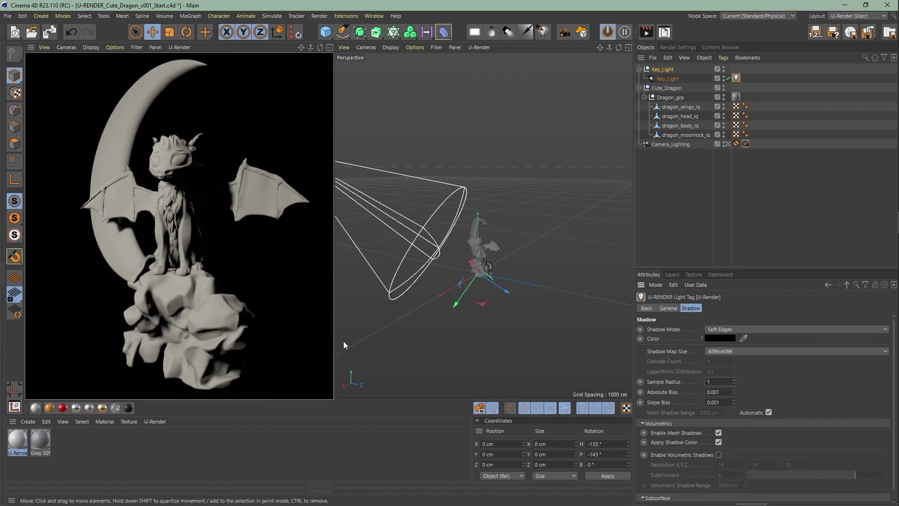
# - Add a U-Render spotlight named Back_Light, grouped under a Null also named Back_Light
pyautogui.click(493, 33)
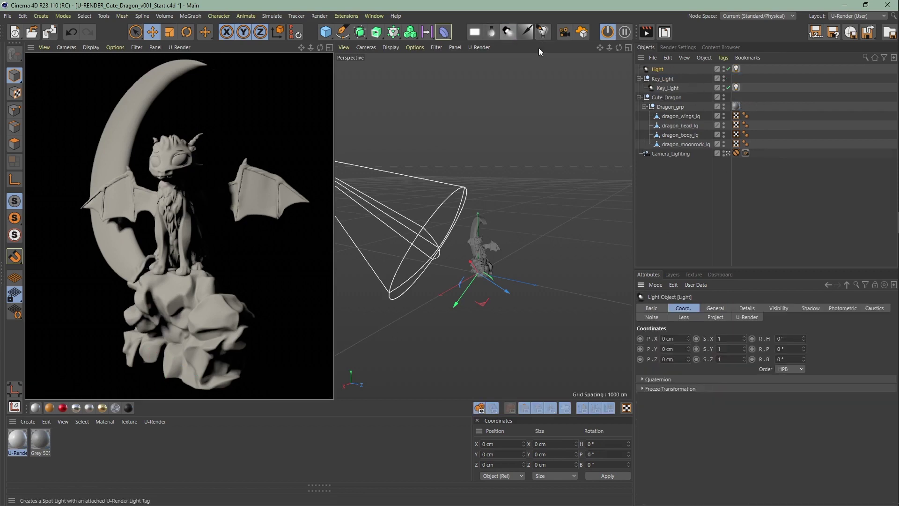
pyautogui.doubleClick(660, 70)
pyautogui.write('Back')
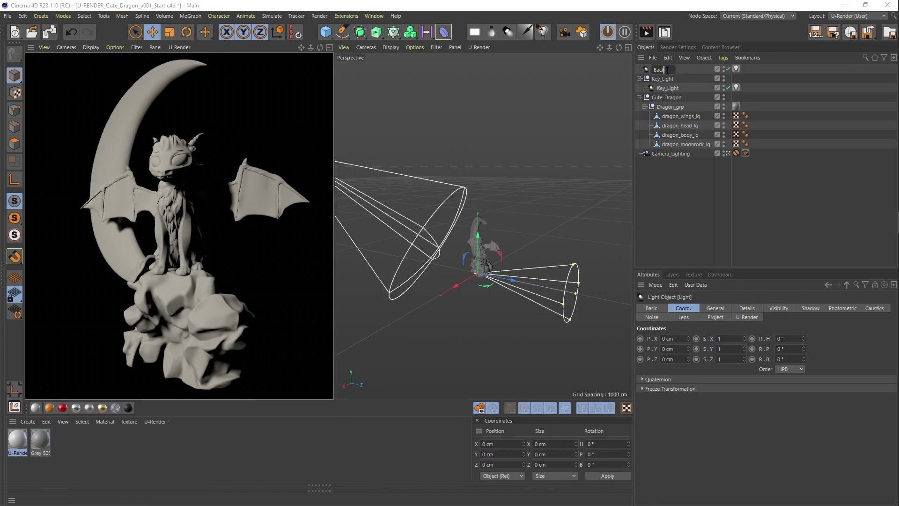
pyautogui.write('_Light')
pyautogui.press('Return')
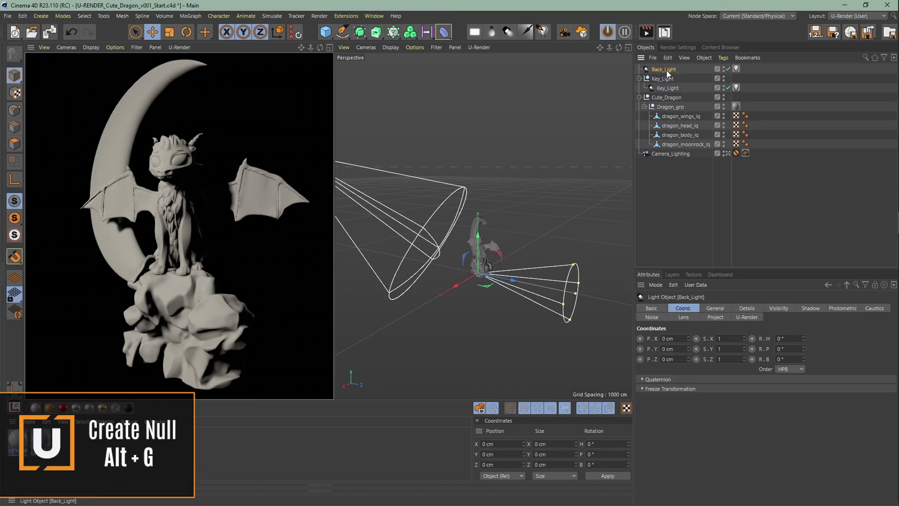
pyautogui.hotkey('alt', 'g')
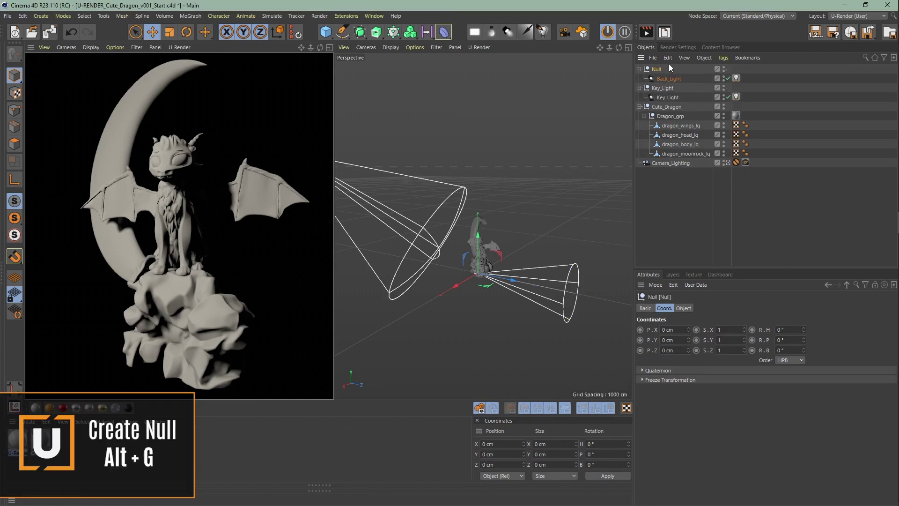
pyautogui.doubleClick(660, 70)
pyautogui.write('Back_Light')
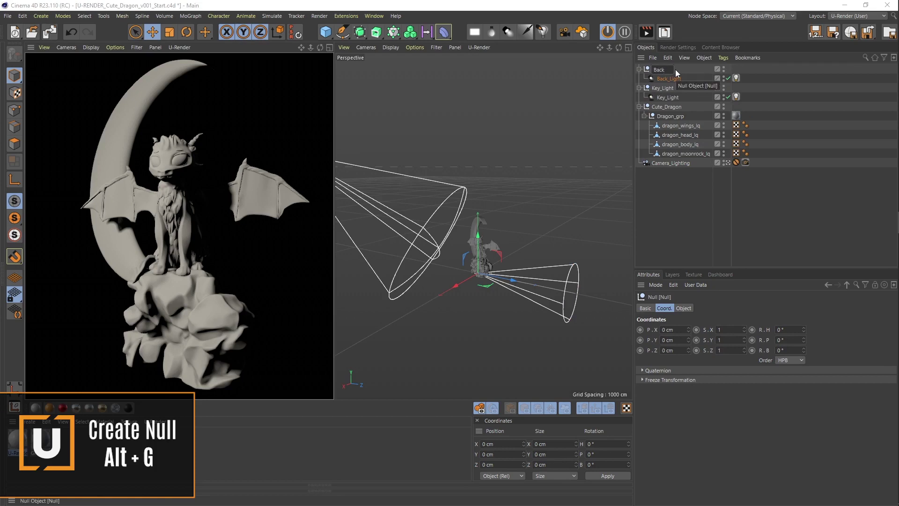
pyautogui.press('Return')
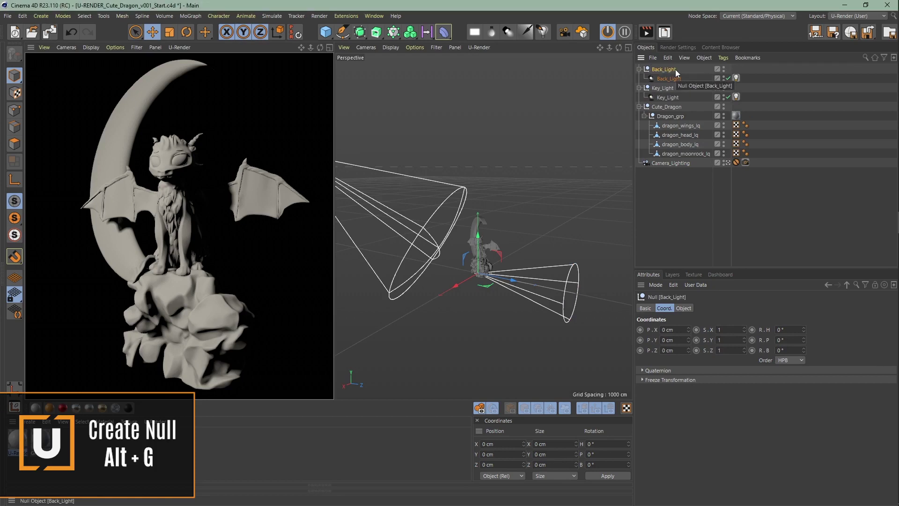
# - Move the back light to -1000 cm on Z and switch off the key light's tag
pyautogui.click(677, 78)
pyautogui.click(677, 359)
pyautogui.write('-1000')
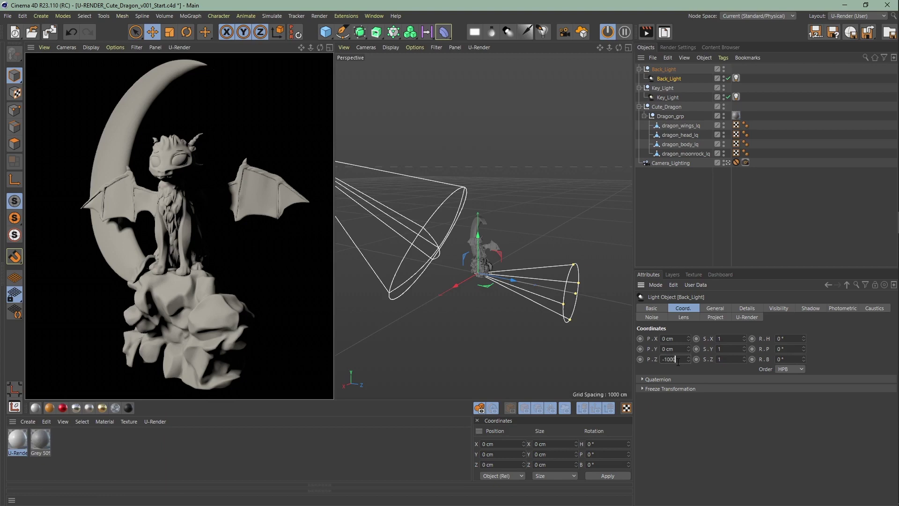
pyautogui.press('Return')
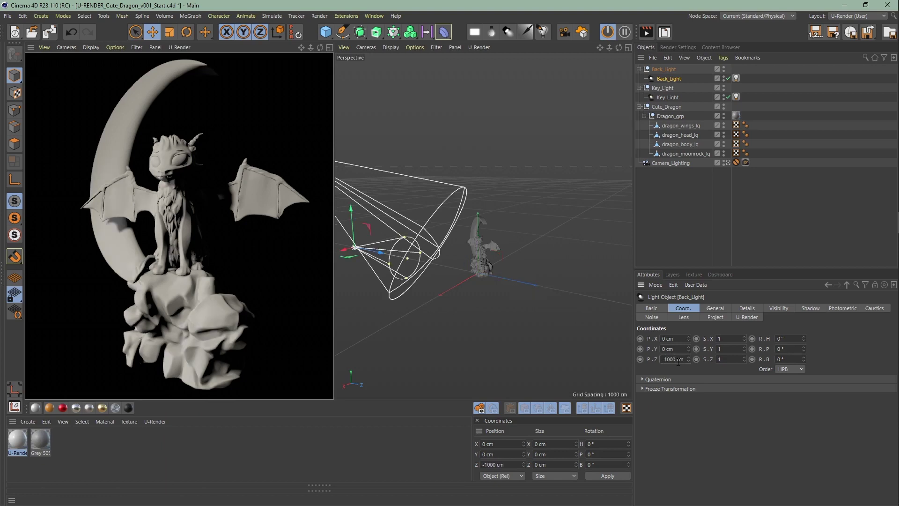
pyautogui.click(728, 97)
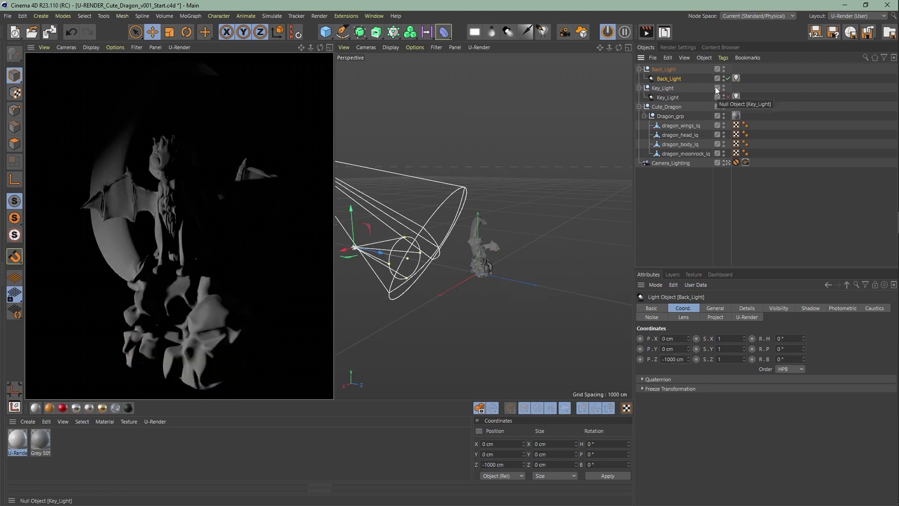
pyautogui.click(664, 70)
# - Rotate Back_Light to heading 218° and pitch -29°, and set its U-Render intensity to 300%
pyautogui.click(789, 330)
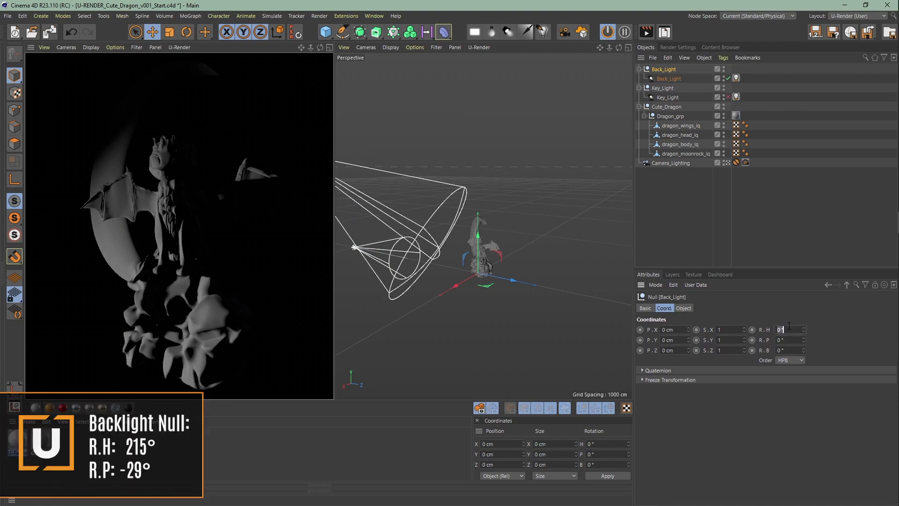
pyautogui.click(789, 339)
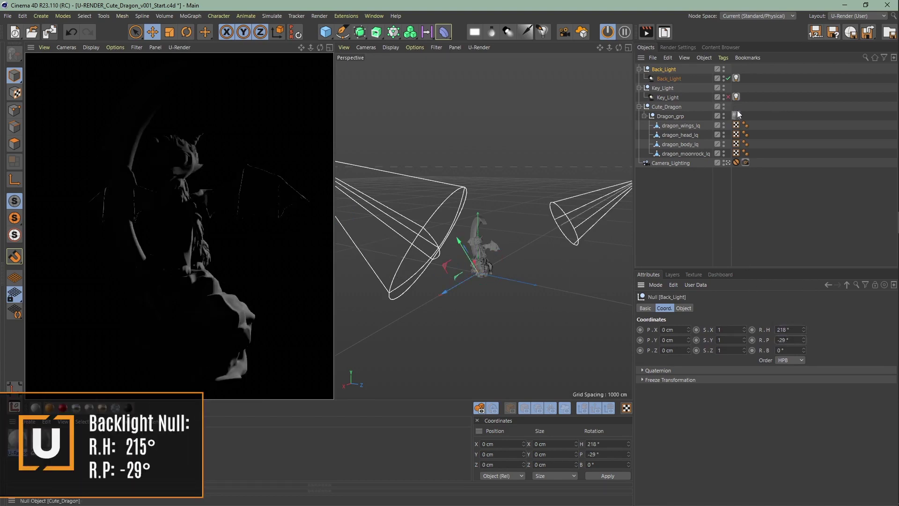
pyautogui.click(737, 78)
pyautogui.click(670, 309)
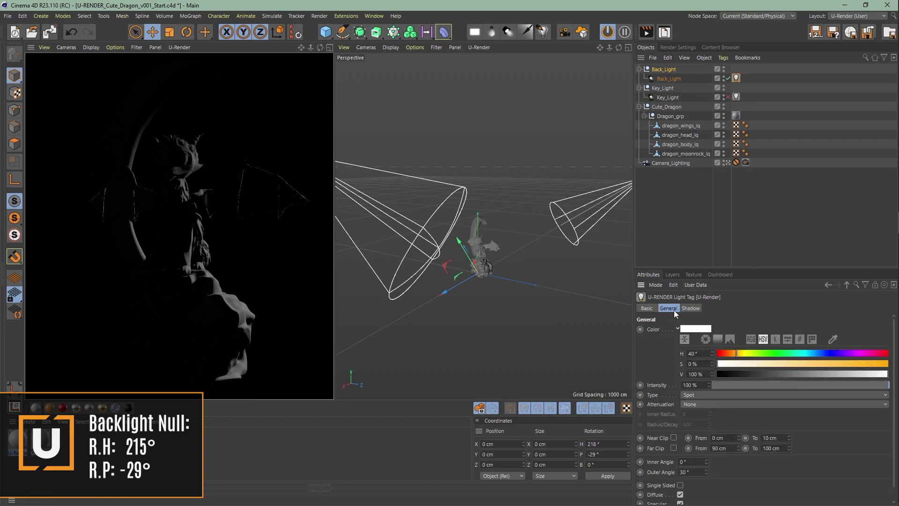
pyautogui.doubleClick(692, 385)
pyautogui.write('300')
pyautogui.press('Return')
# - Tint the back light pale blue with hue 210° and saturation 10%
pyautogui.doubleClick(702, 355)
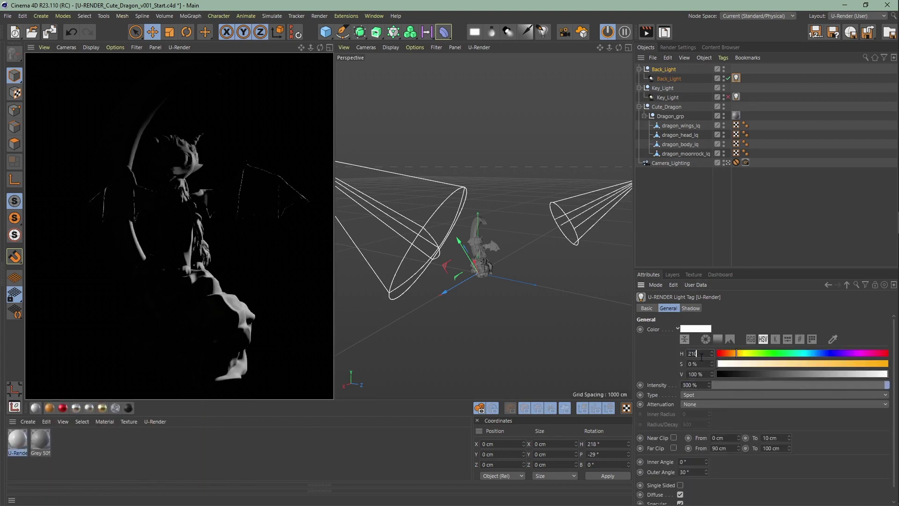
pyautogui.write('210')
pyautogui.press('Tab')
pyautogui.write('10')
pyautogui.press('Return')
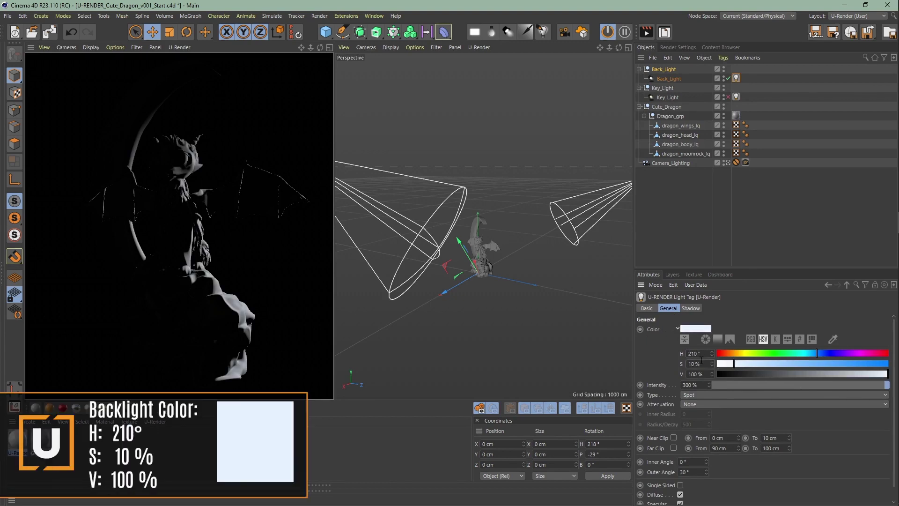
# - Set the back light's shadow map size to 4096x4096
pyautogui.click(692, 308)
pyautogui.click(718, 352)
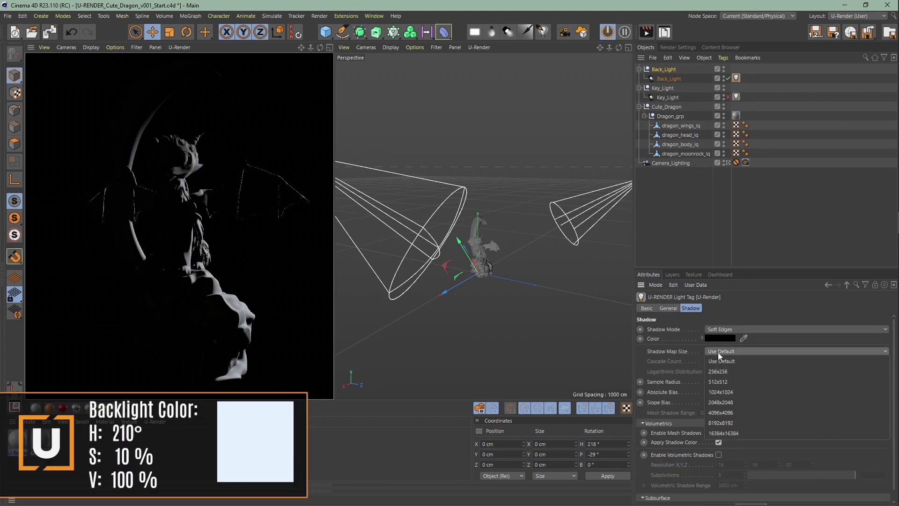
pyautogui.click(731, 413)
pyautogui.click(717, 382)
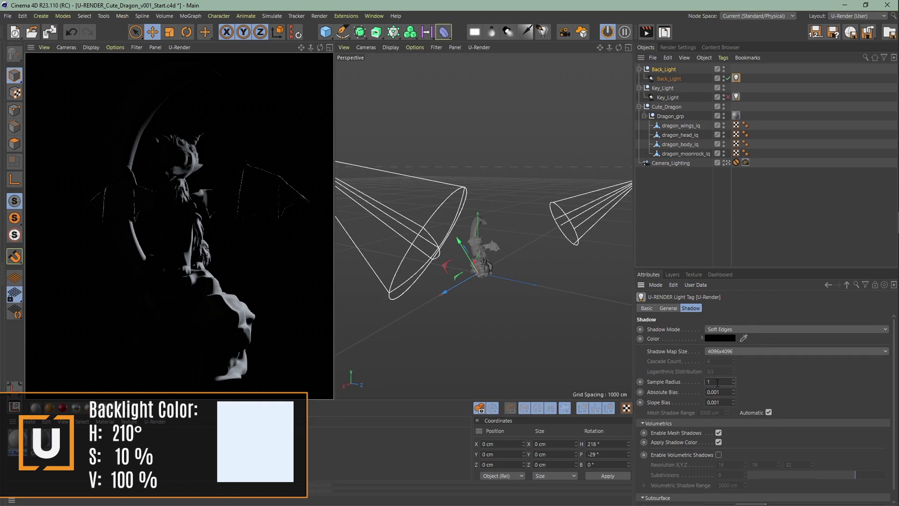
# - Give the back light Inverse Square attenuation with radius 750 and a 50° outer cone angle
pyautogui.click(669, 308)
pyautogui.click(716, 404)
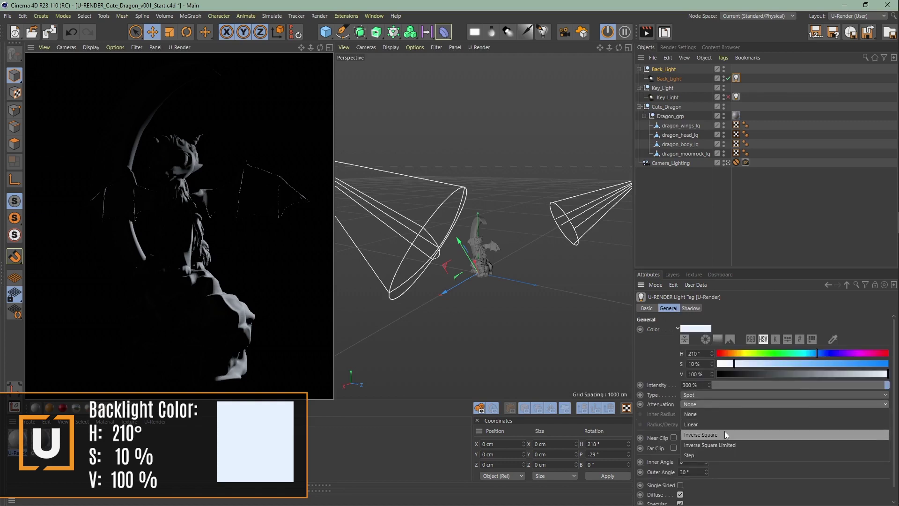
pyautogui.click(725, 433)
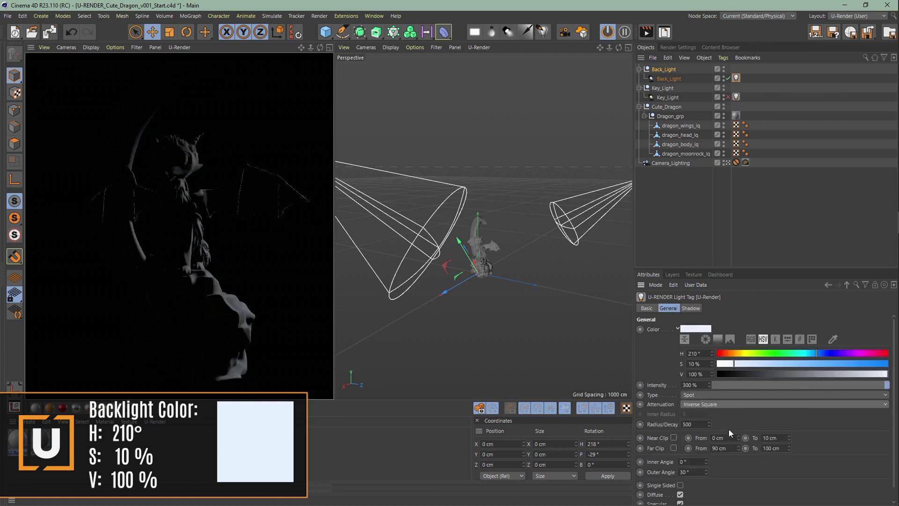
pyautogui.doubleClick(687, 424)
pyautogui.write('750')
pyautogui.press('Return')
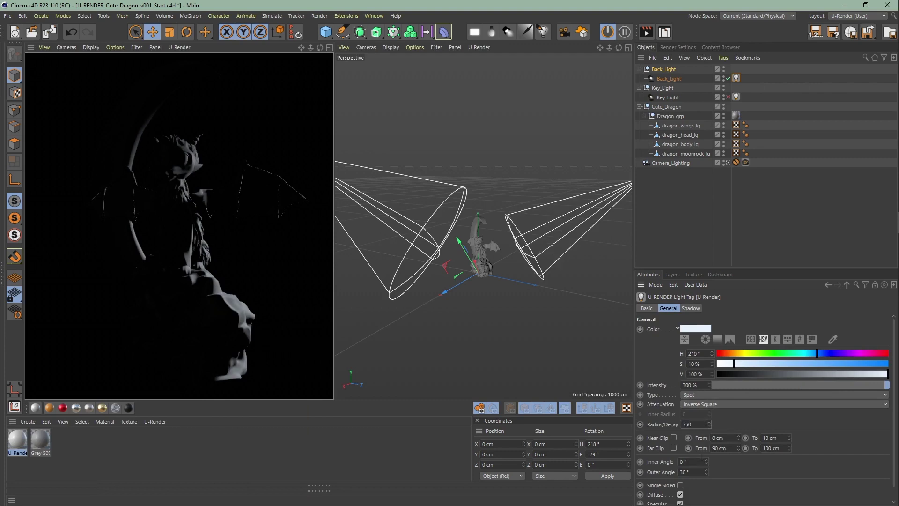
pyautogui.doubleClick(693, 472)
pyautogui.write('50')
pyautogui.press('Return')
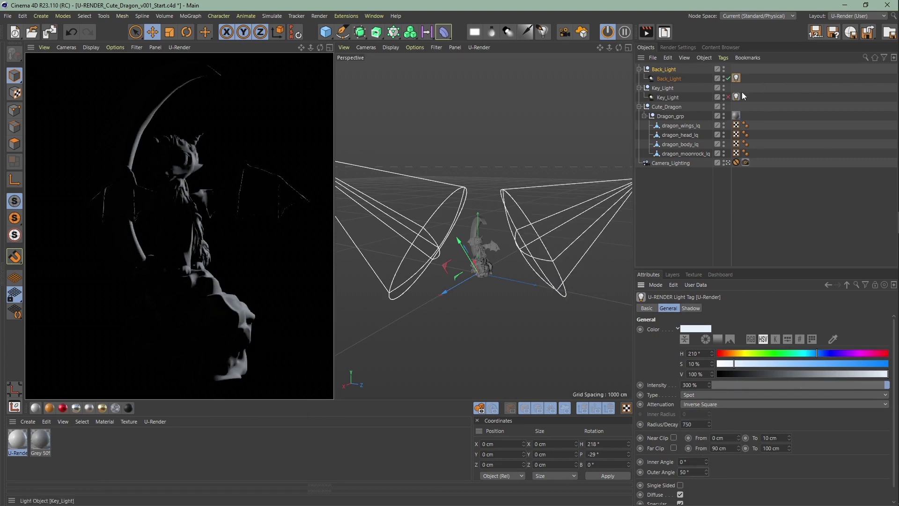
# - Re-enable Key_Light, and use the environment map as background with 54% blur and image-based lighting
pyautogui.click(728, 97)
pyautogui.click(686, 47)
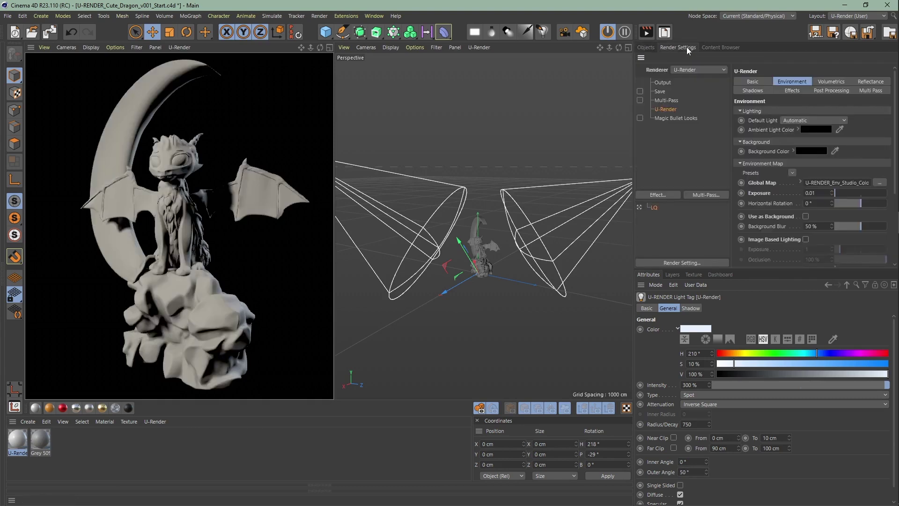
pyautogui.middleClick(276, 201)
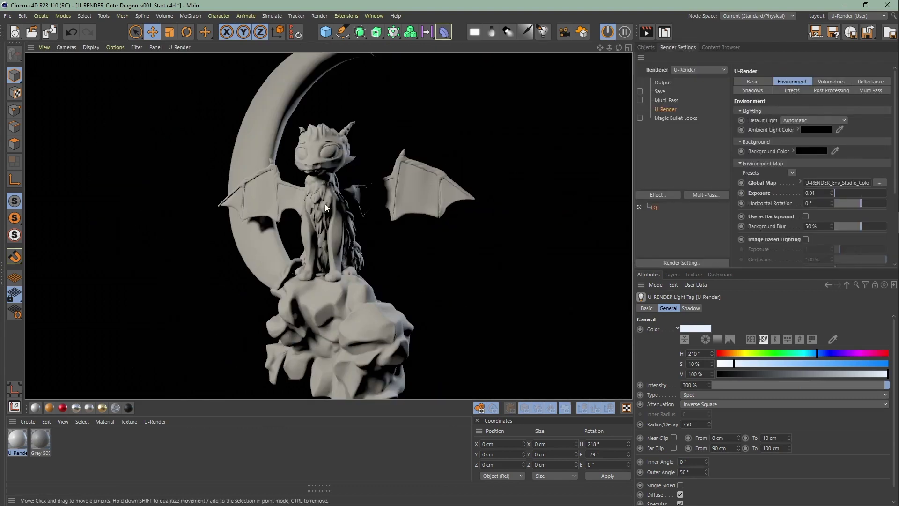
pyautogui.click(806, 216)
pyautogui.click(819, 227)
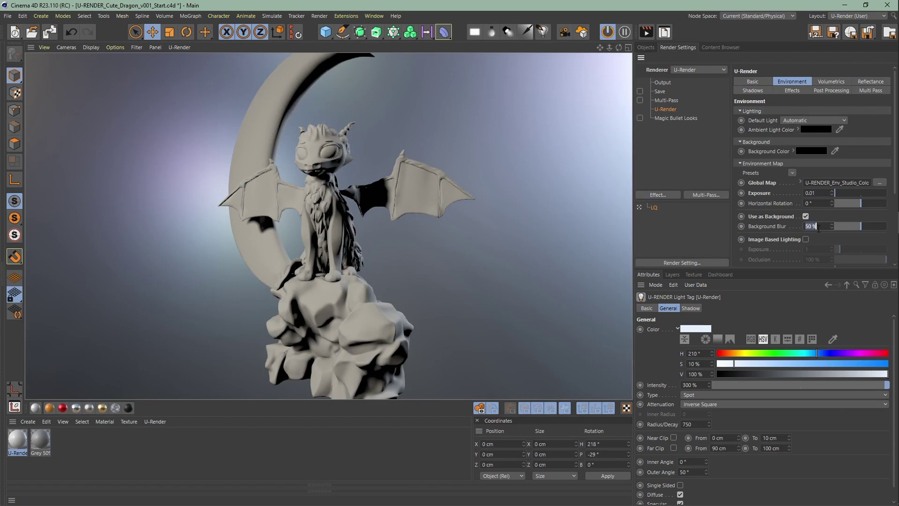
pyautogui.write('54')
pyautogui.press('Return')
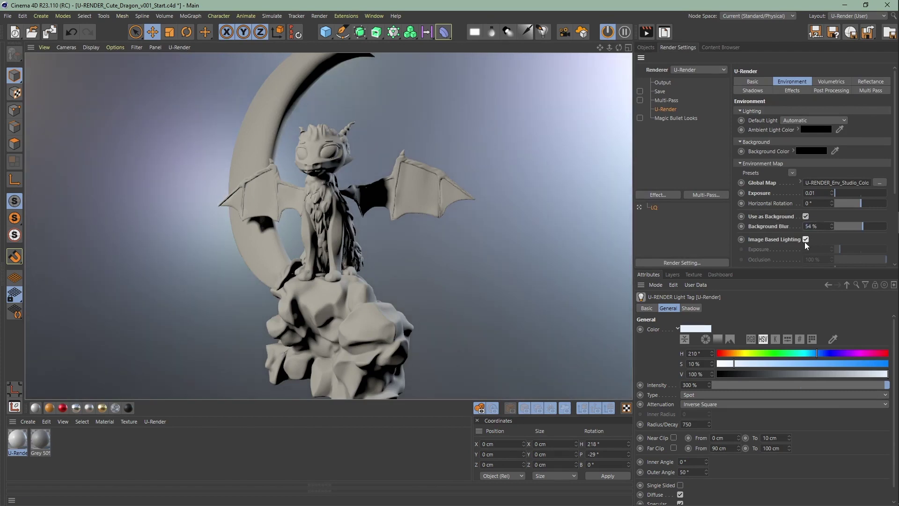
pyautogui.click(806, 240)
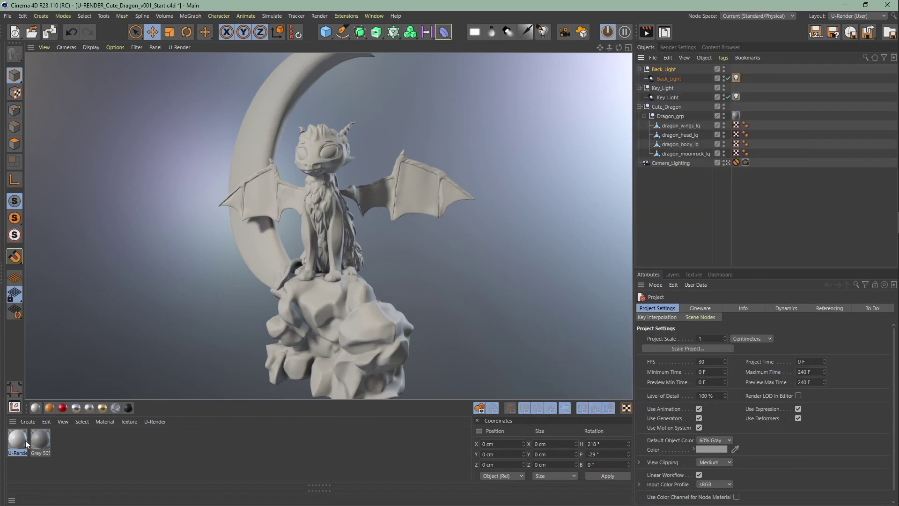
# - Rename the new U-Render material to 'moonrock' and apply it to the moon rock
pyautogui.doubleClick(22, 444)
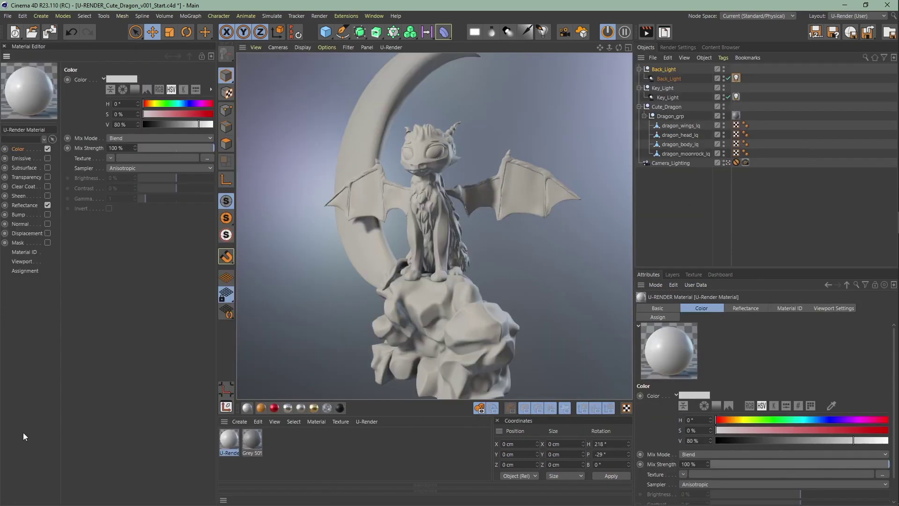
pyautogui.doubleClick(40, 129)
pyautogui.write('moonrock')
pyautogui.moveTo(229, 441); pyautogui.dragTo(440, 316)
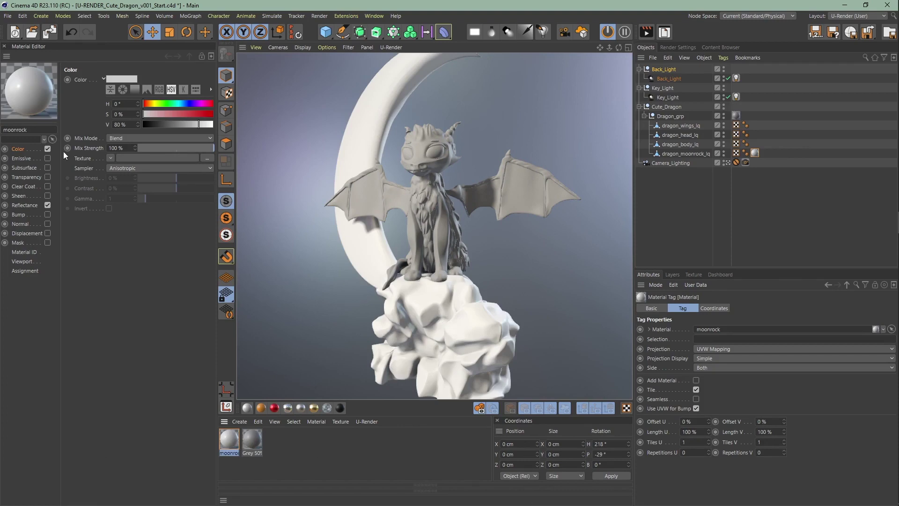
# - Load the moonrock diffuse texture in Multiply mode with HSV 21/15/61 and enable the Normal channel
pyautogui.click(209, 157)
pyautogui.doubleClick(489, 312)
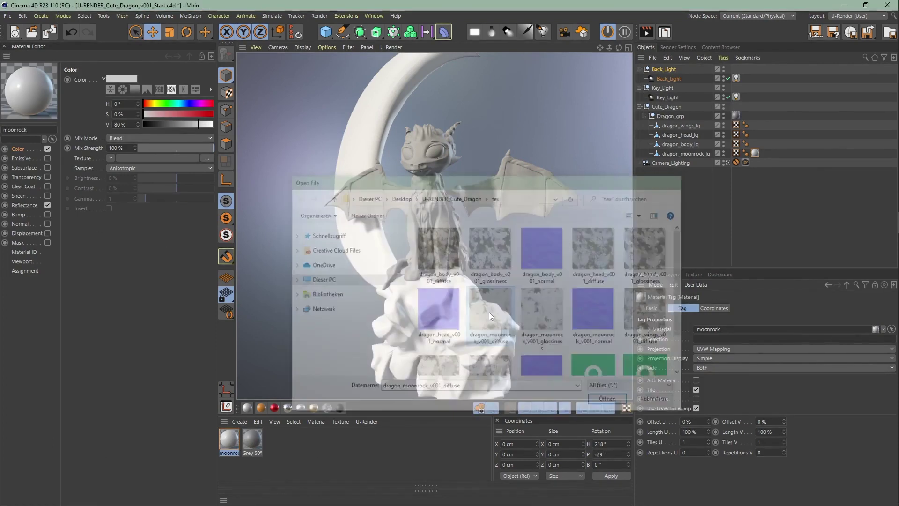
pyautogui.click(139, 138)
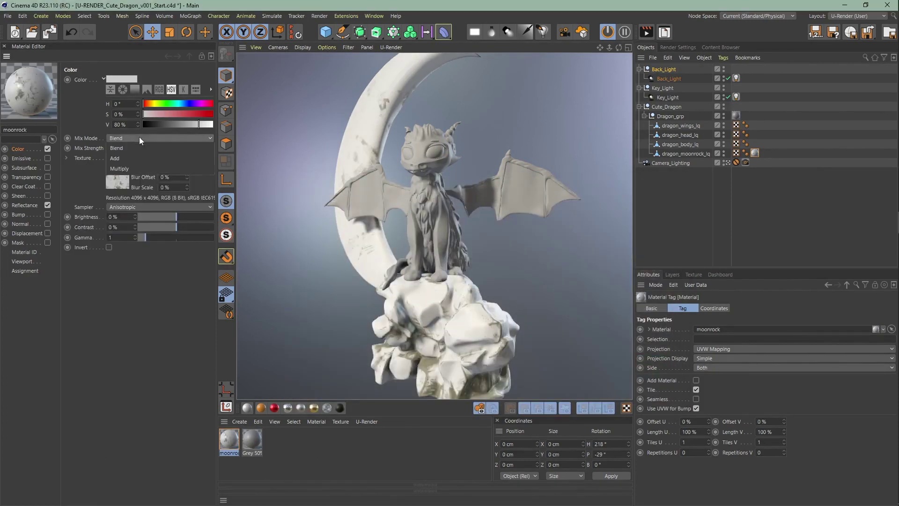
pyautogui.click(142, 170)
pyautogui.click(120, 103)
pyautogui.write('21')
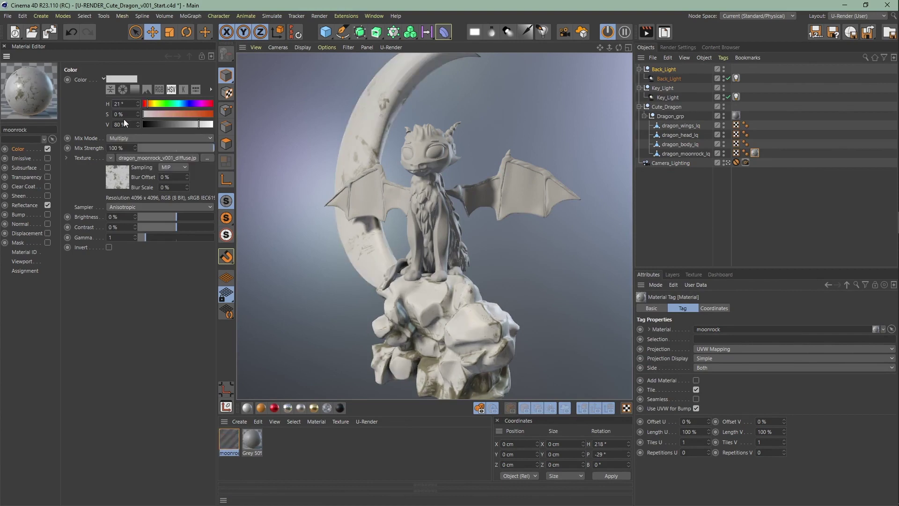
pyautogui.press('Tab')
pyautogui.write('15')
pyautogui.press('Tab')
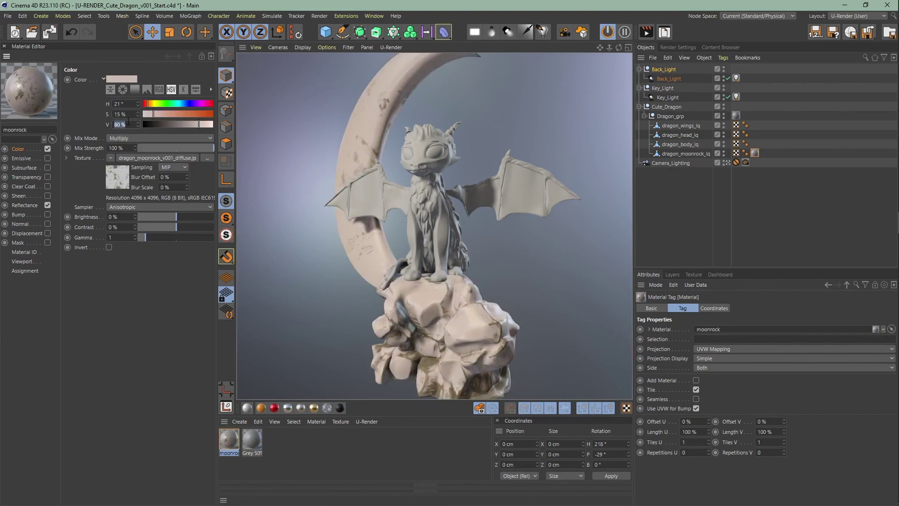
pyautogui.write('61')
pyautogui.press('Return')
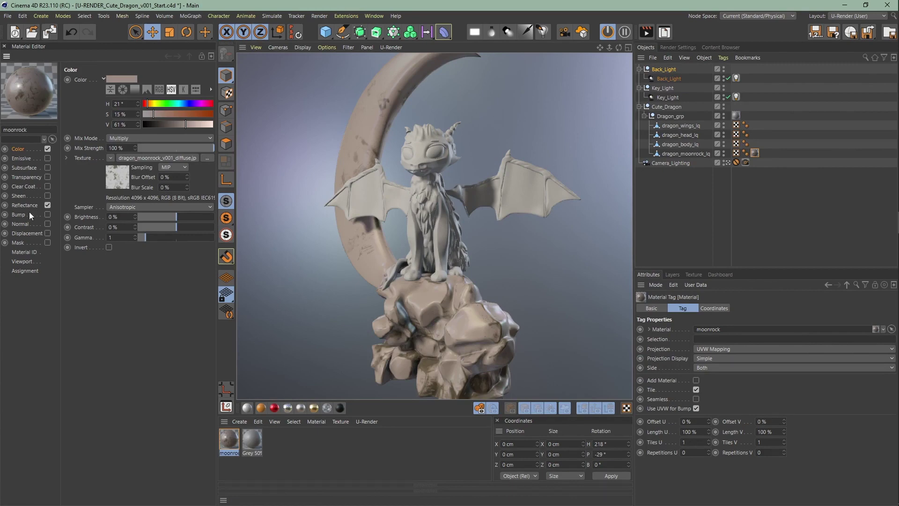
pyautogui.click(29, 222)
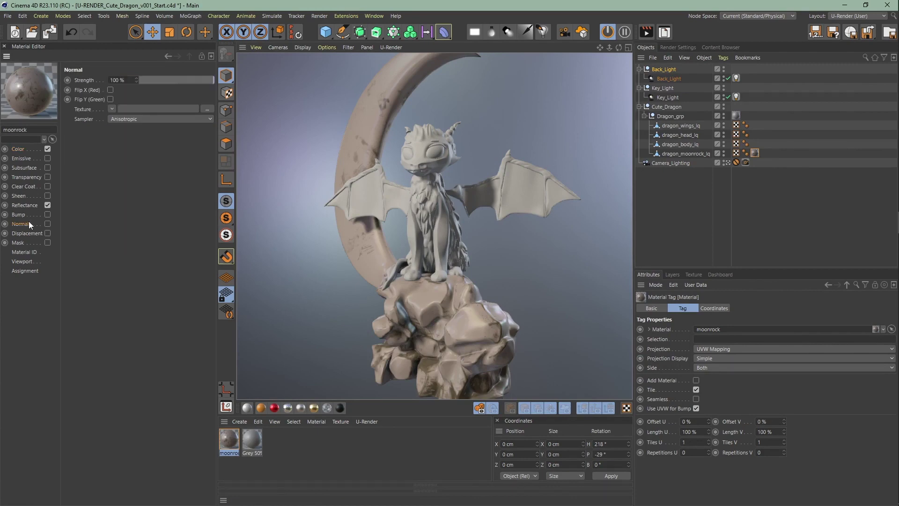
# - Load the moonrock normal map and switch the reflectance workflow to roughness
pyautogui.click(206, 109)
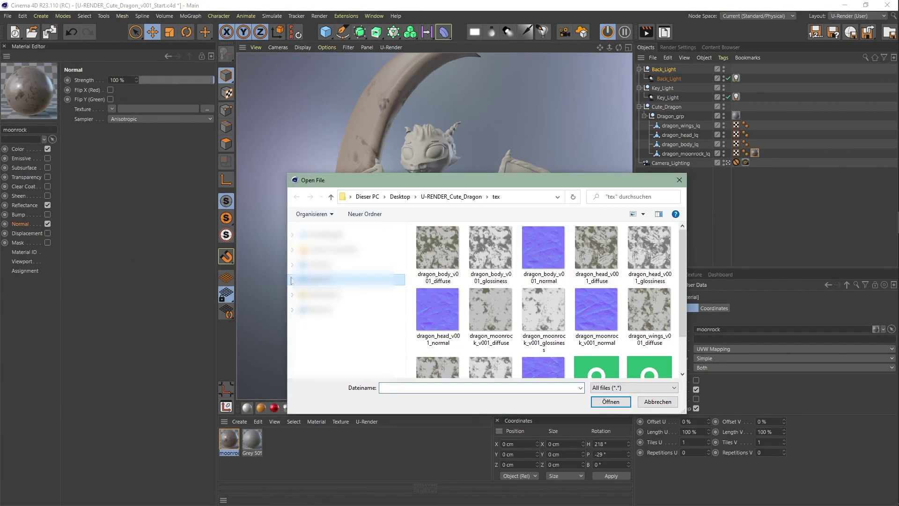
pyautogui.doubleClick(586, 317)
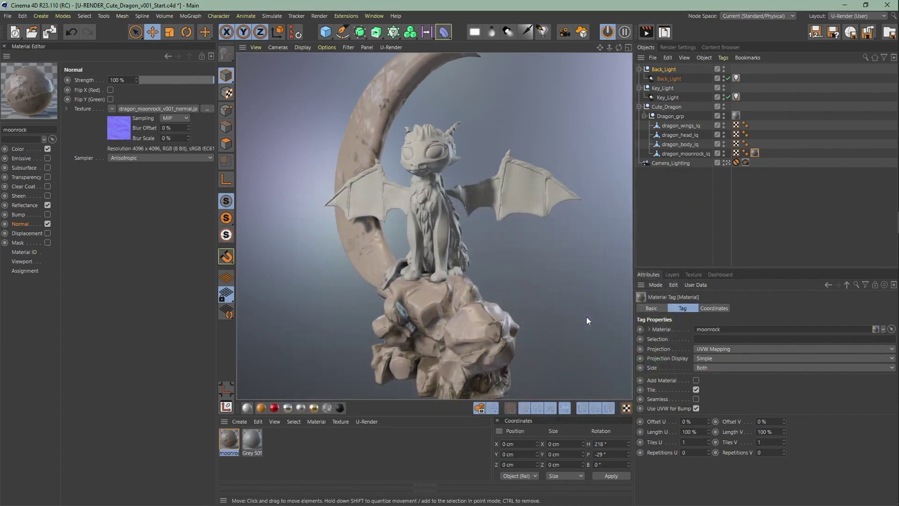
pyautogui.click(26, 205)
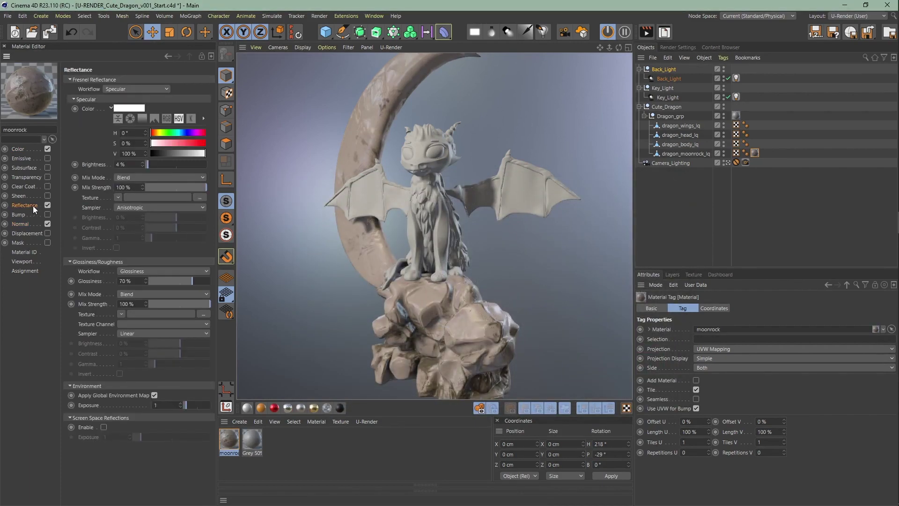
pyautogui.click(190, 270)
pyautogui.click(168, 291)
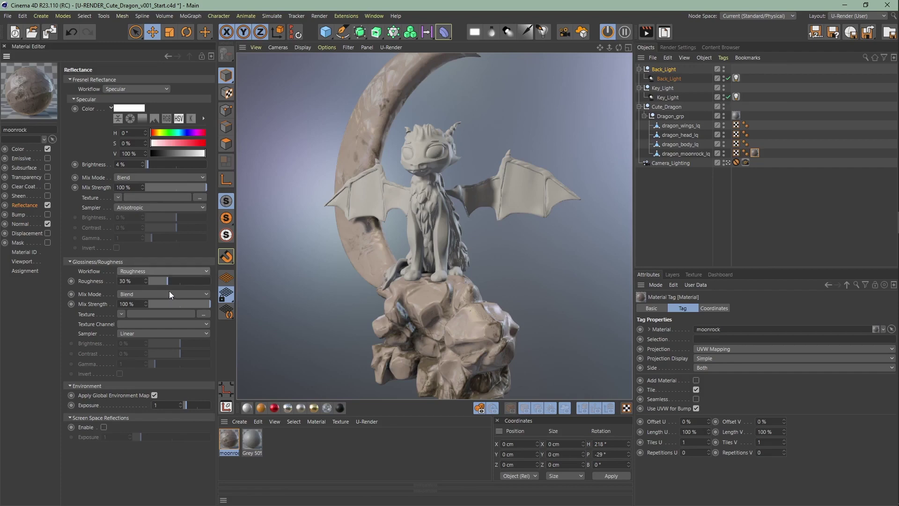
# - Load dragon_moonrock_v001_glossiness as the roughness map and enable screen space reflections
pyautogui.click(204, 315)
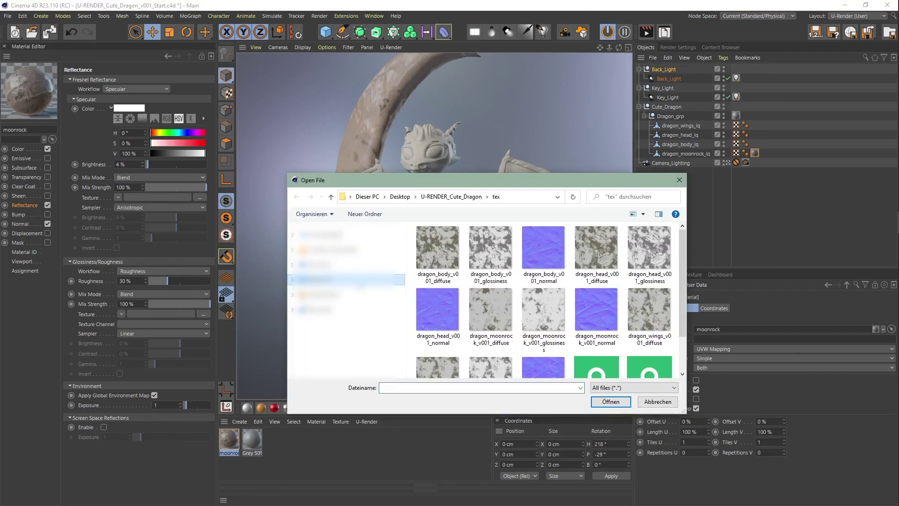
pyautogui.doubleClick(540, 312)
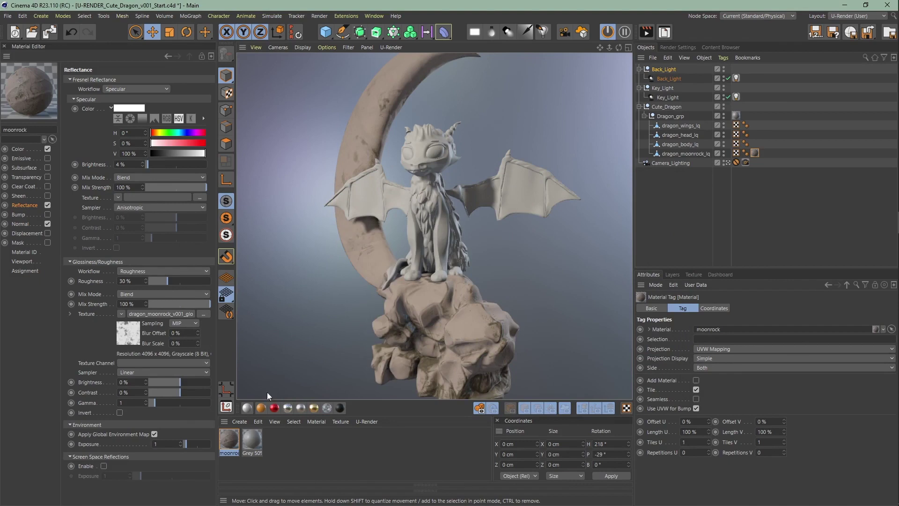
pyautogui.click(103, 467)
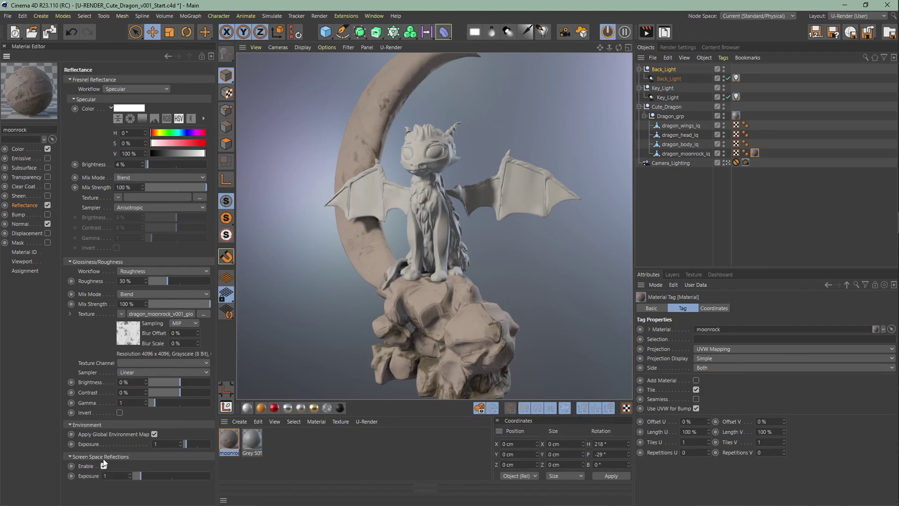
pyautogui.doubleClick(136, 281)
# - Set the moonrock roughness to 50% and add a clear coat with 85% glossiness
pyautogui.write('50')
pyautogui.press('Return')
pyautogui.click(47, 186)
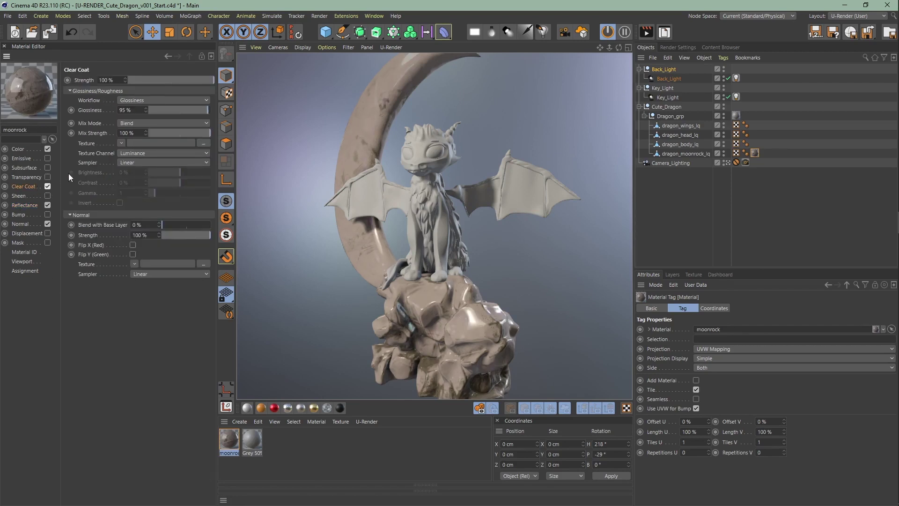
pyautogui.doubleClick(128, 109)
pyautogui.write('85')
pyautogui.press('Return')
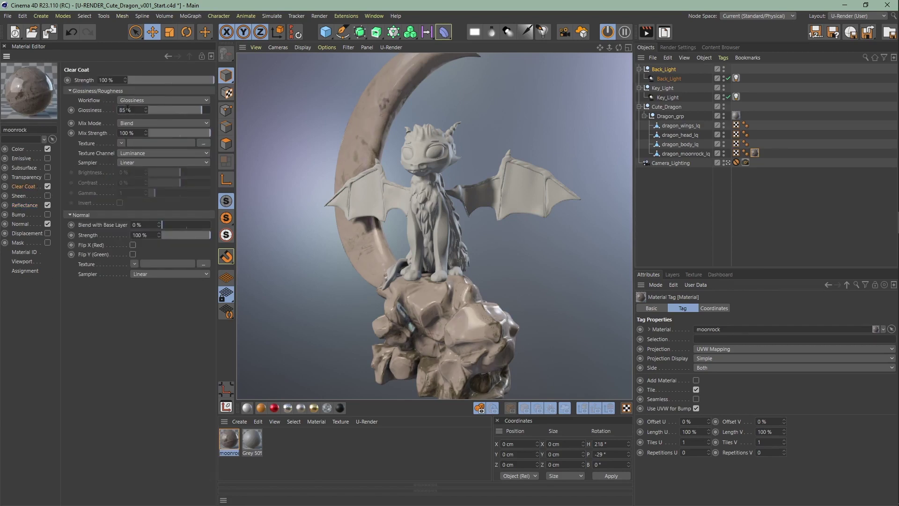
# - Enable subsurface with translucency strength 5, wrap lighting 0.18 and shadow bias 0.3
pyautogui.click(47, 169)
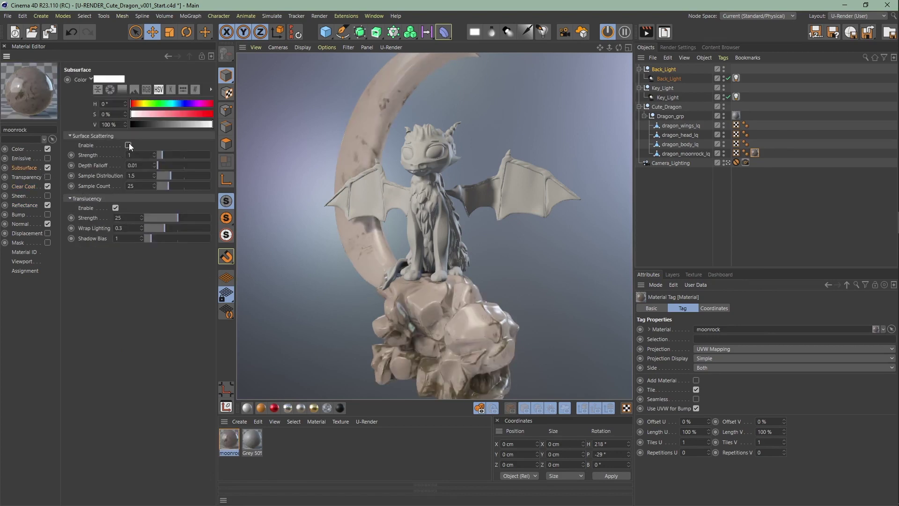
pyautogui.doubleClick(137, 217)
pyautogui.write('5')
pyautogui.doubleClick(135, 228)
pyautogui.write('0.18')
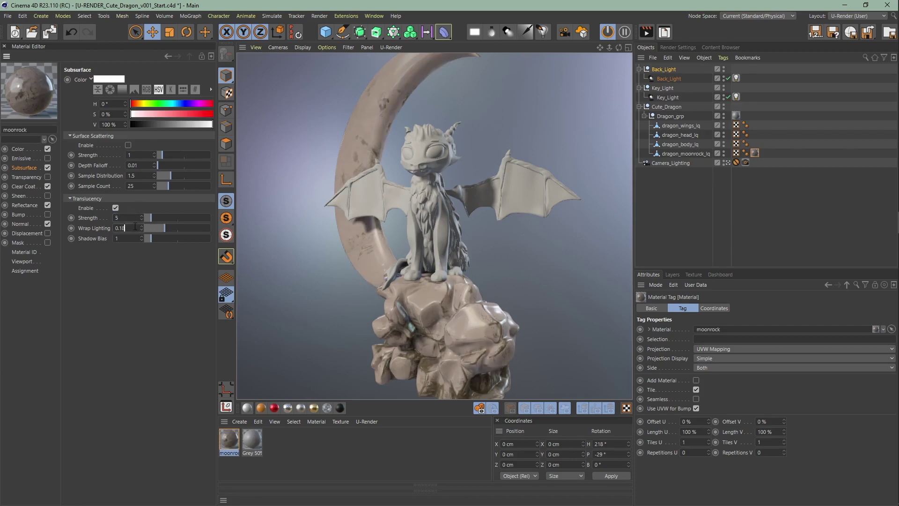
pyautogui.press('Tab')
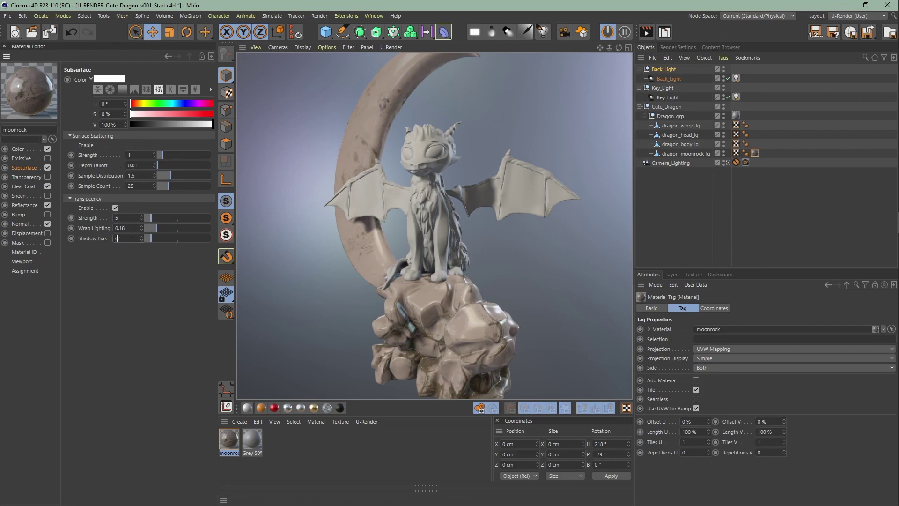
pyautogui.press('Return')
# - Turn on surface scattering: strength 0.5, depth falloff 1, distribution 3, 100 samples
pyautogui.click(128, 145)
pyautogui.doubleClick(133, 155)
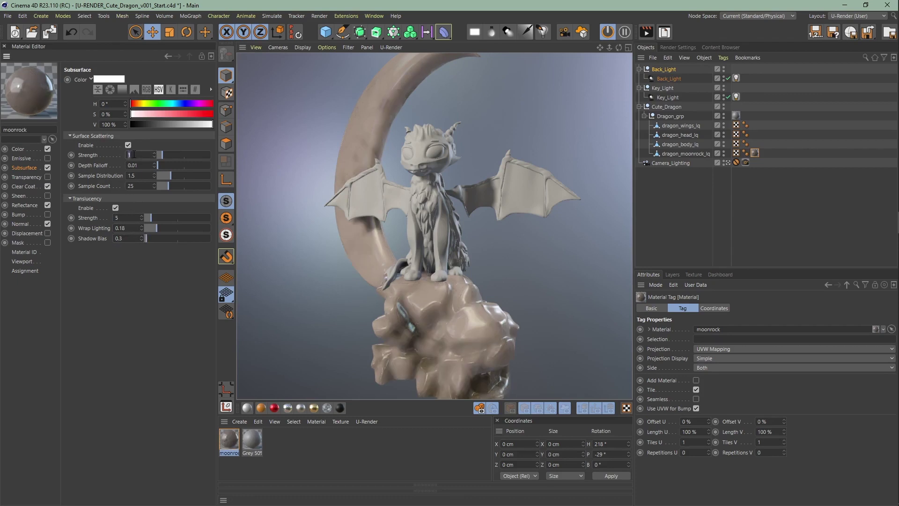
pyautogui.write('0.5')
pyautogui.press('Return')
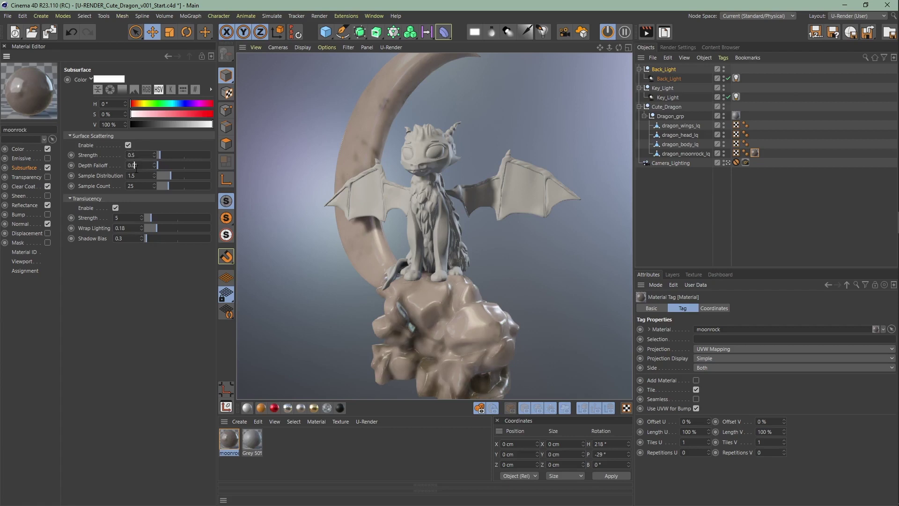
pyautogui.write('1')
pyautogui.press('Return')
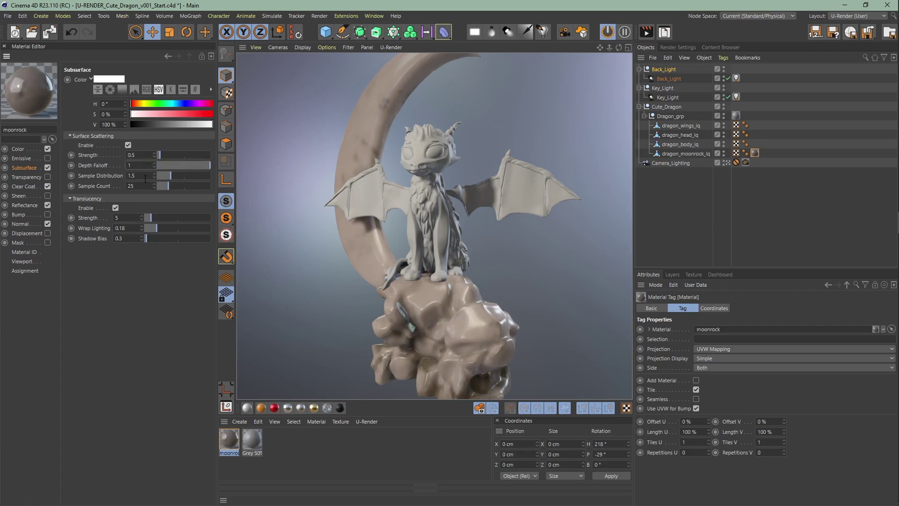
pyautogui.doubleClick(146, 179)
pyautogui.write('3')
pyautogui.doubleClick(146, 185)
pyautogui.write('100')
pyautogui.press('Return')
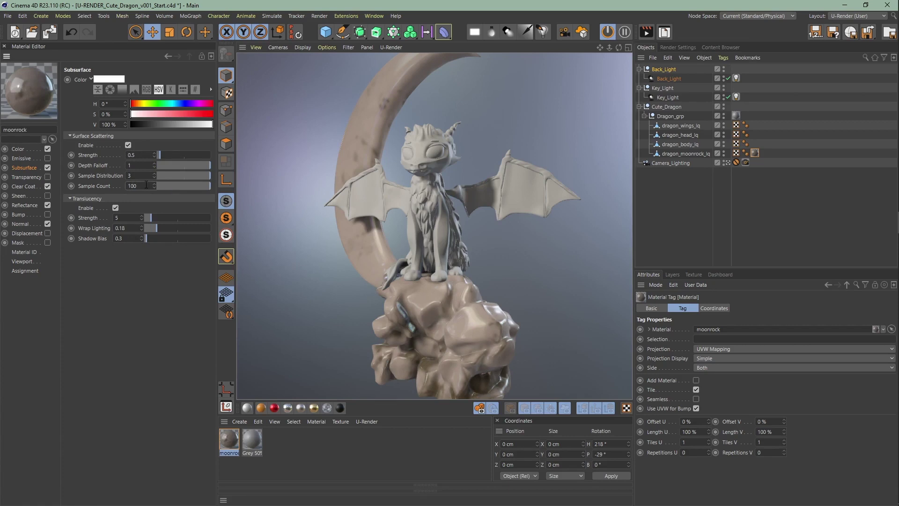
pyautogui.click(24, 186)
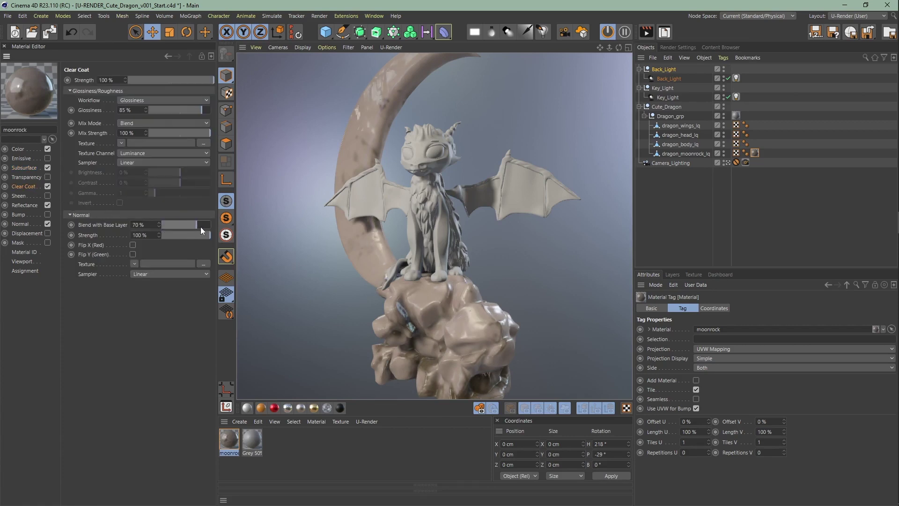
pyautogui.hotkey('ctrl', 'z')
# - Create a U-Render material named 'body' and apply it to the dragon's body
pyautogui.doubleClick(305, 451)
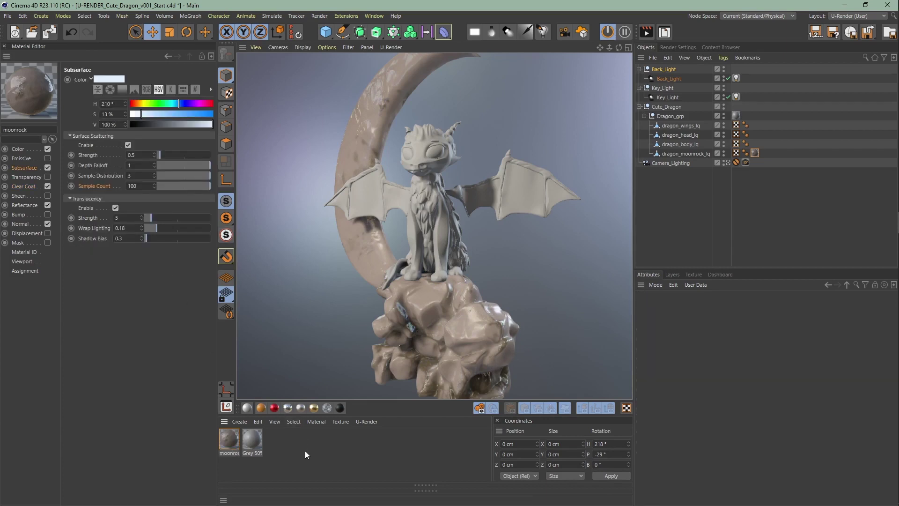
pyautogui.doubleClick(28, 130)
pyautogui.write('body')
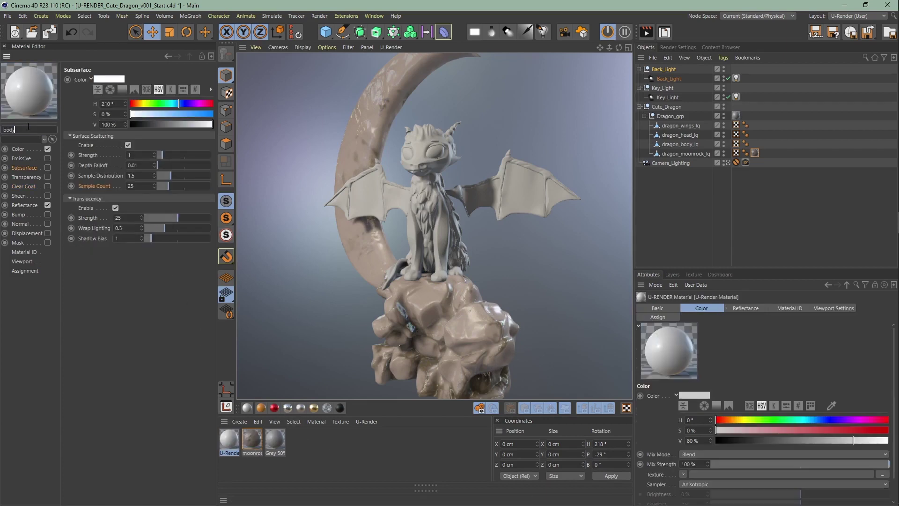
pyautogui.press('Return')
pyautogui.moveTo(235, 442); pyautogui.dragTo(424, 193)
# - Load the body diffuse texture in Multiply mode, tinted with HSV 28/36/85
pyautogui.click(29, 148)
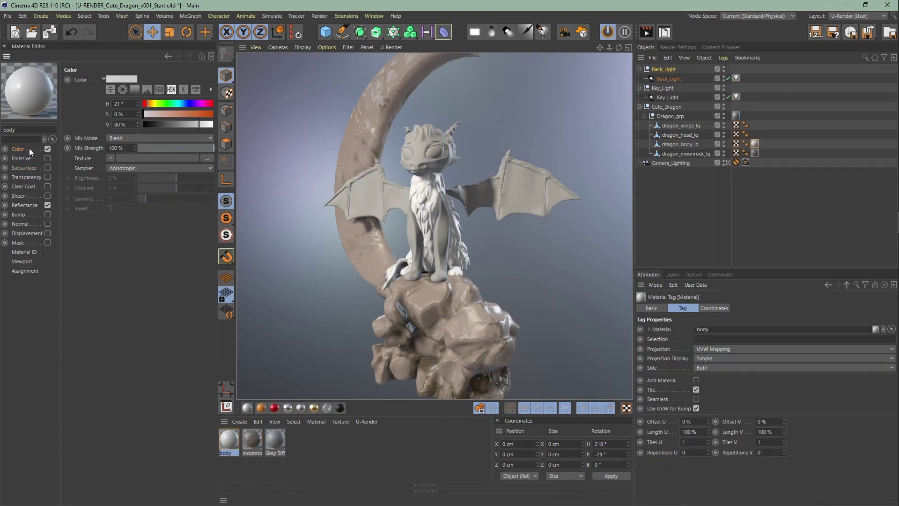
pyautogui.click(208, 159)
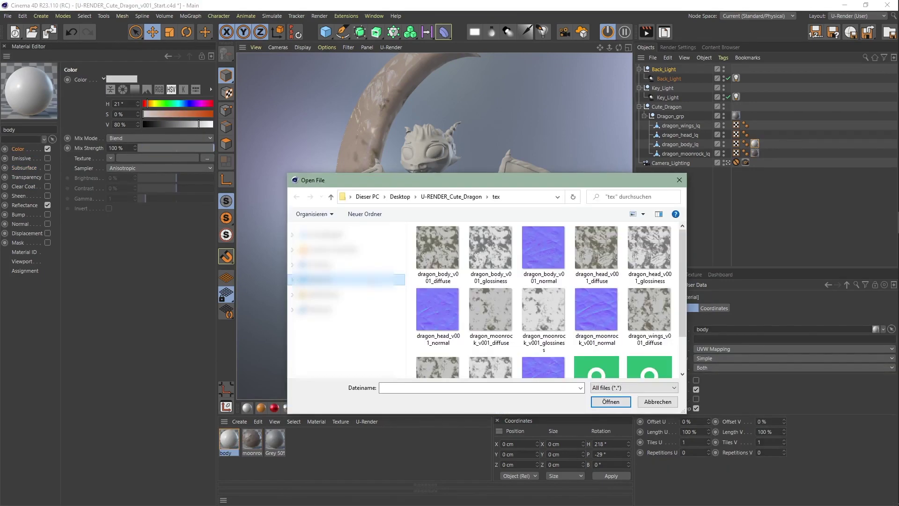
pyautogui.doubleClick(440, 248)
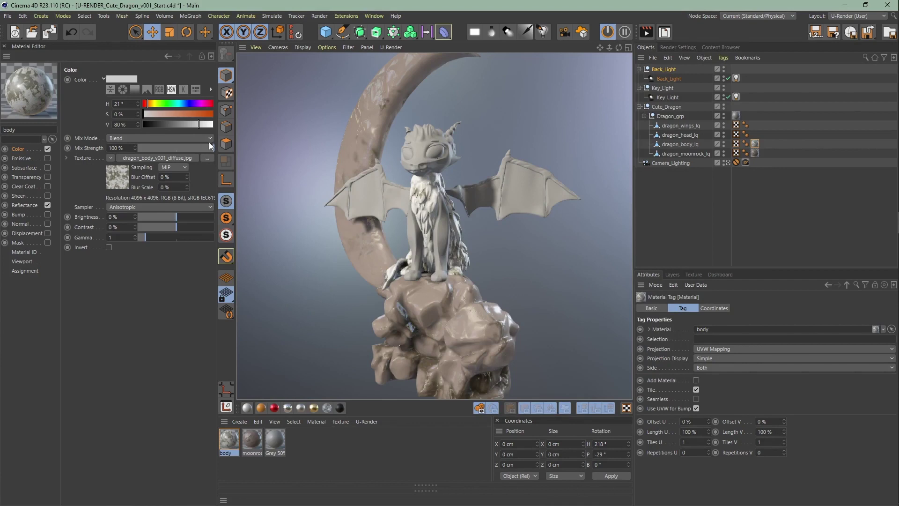
pyautogui.click(166, 138)
pyautogui.click(154, 163)
pyautogui.doubleClick(130, 104)
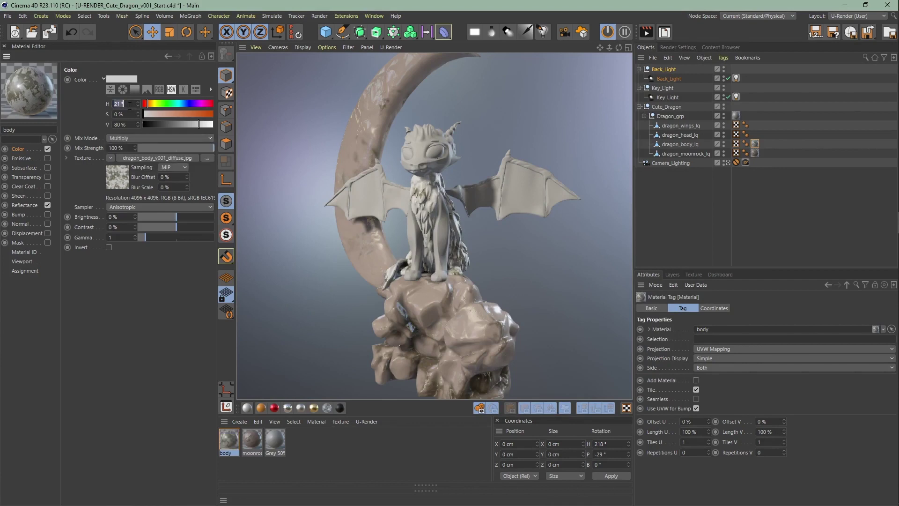
pyautogui.write('28')
pyautogui.press('Tab')
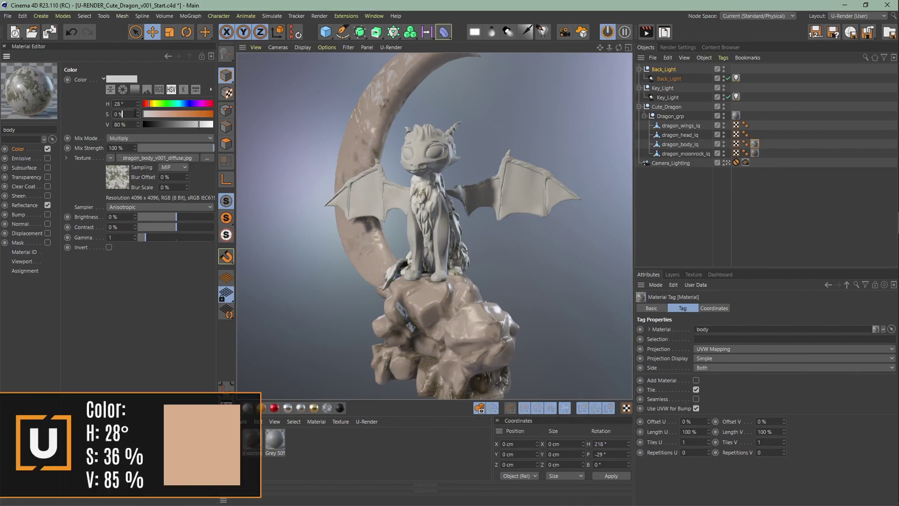
pyautogui.write('36')
pyautogui.press('Return')
pyautogui.doubleClick(122, 125)
pyautogui.write('85')
pyautogui.press('Return')
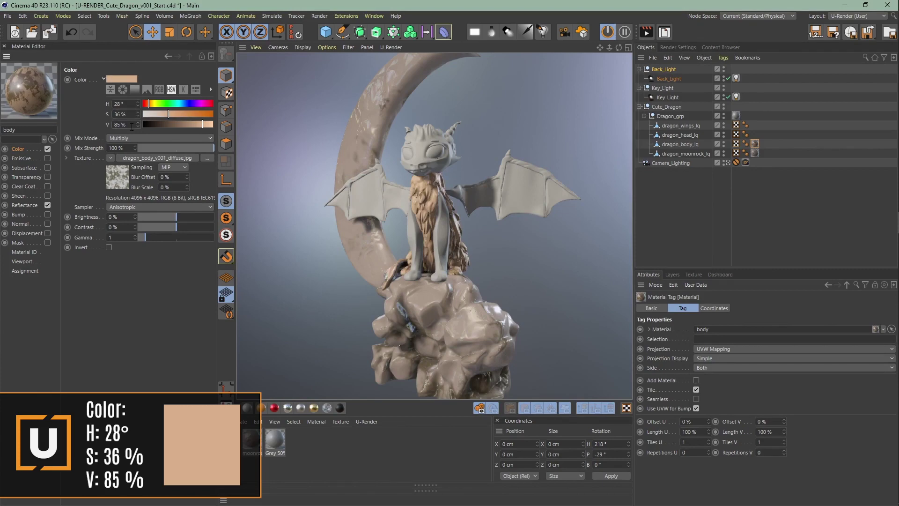
# - Load the body normal and glossiness maps, set roughness 50% and enable screen space reflections
pyautogui.click(47, 224)
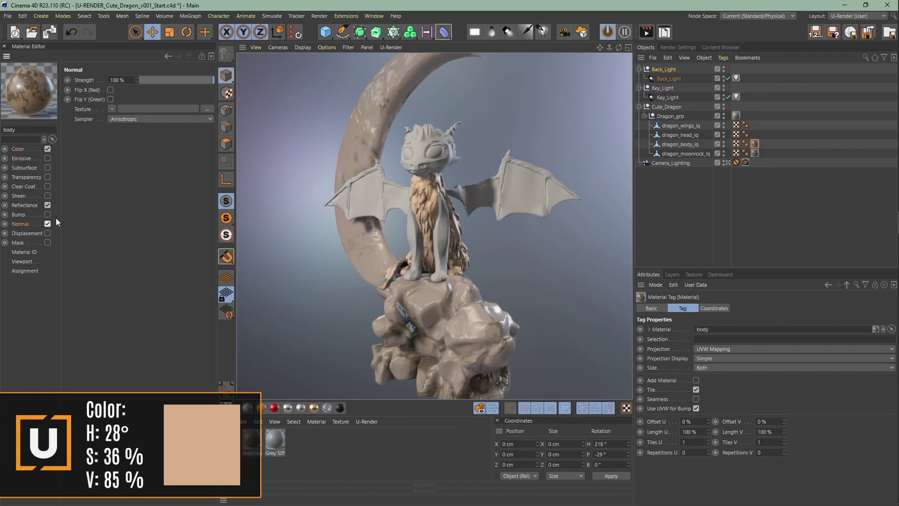
pyautogui.click(203, 109)
pyautogui.doubleClick(536, 257)
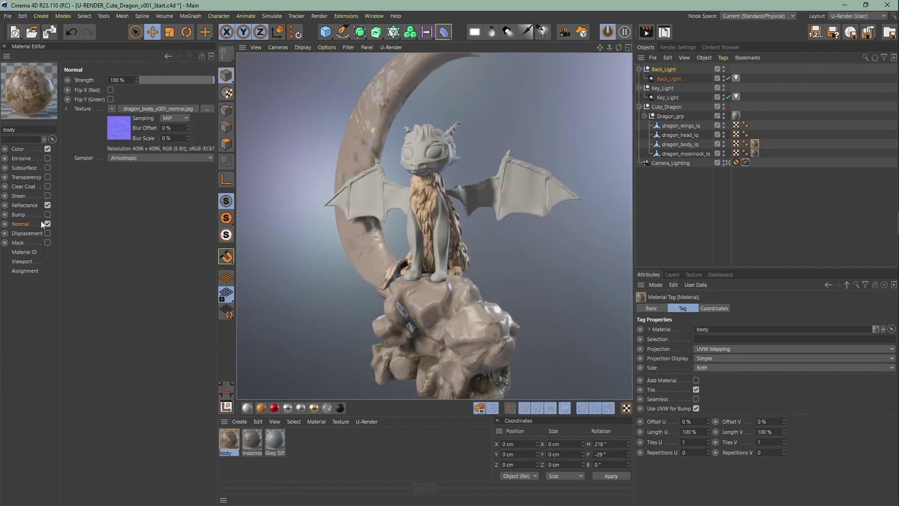
pyautogui.click(25, 206)
pyautogui.click(205, 314)
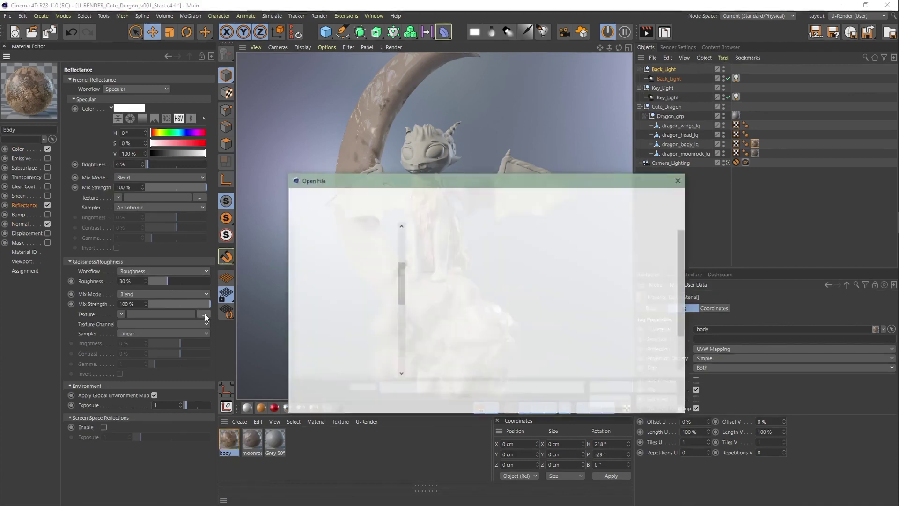
pyautogui.doubleClick(497, 267)
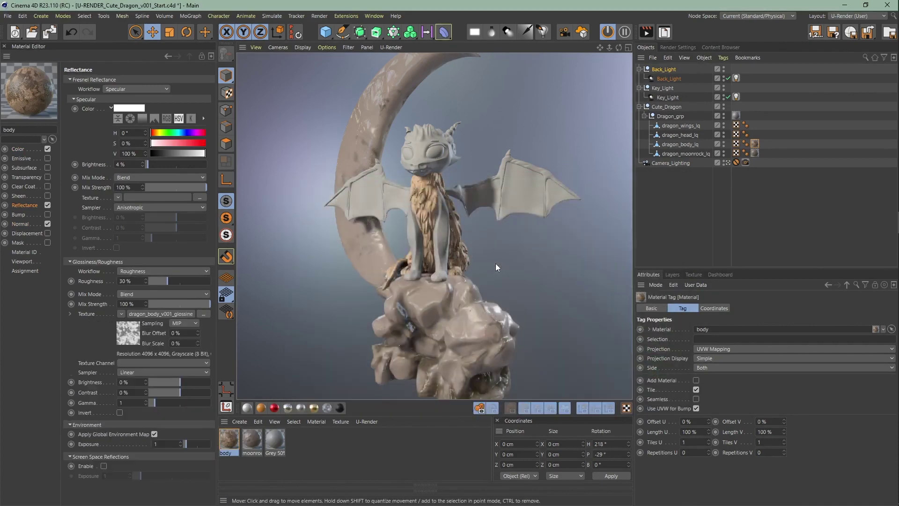
pyautogui.doubleClick(127, 281)
pyautogui.write('50')
pyautogui.press('Return')
pyautogui.click(104, 466)
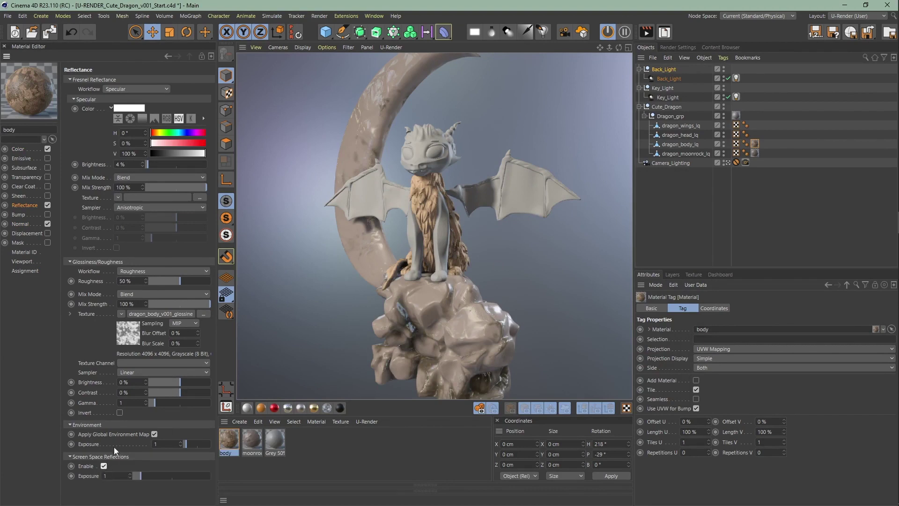
# - Add a clear coat to the body material with 55% glossiness, fully blended with base normals
pyautogui.click(47, 186)
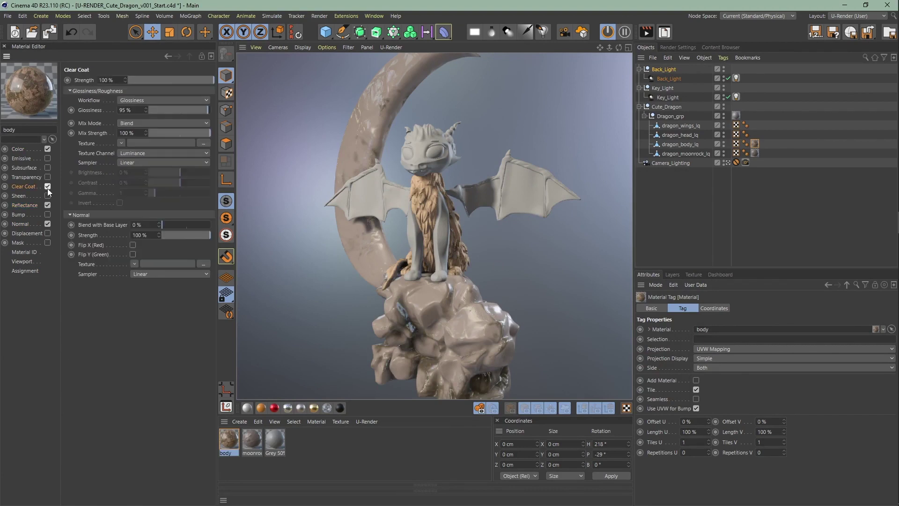
pyautogui.doubleClick(136, 110)
pyautogui.write('55')
pyautogui.press('Return')
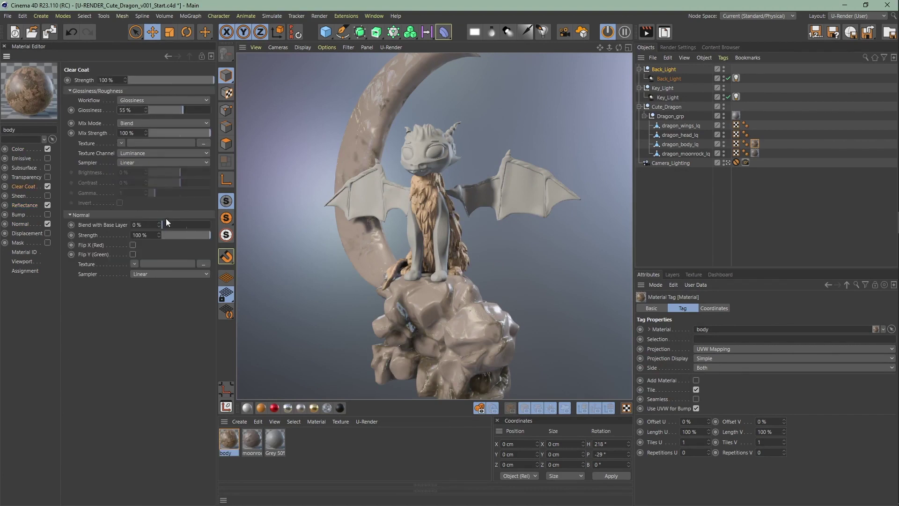
pyautogui.moveTo(167, 222); pyautogui.dragTo(218, 225)
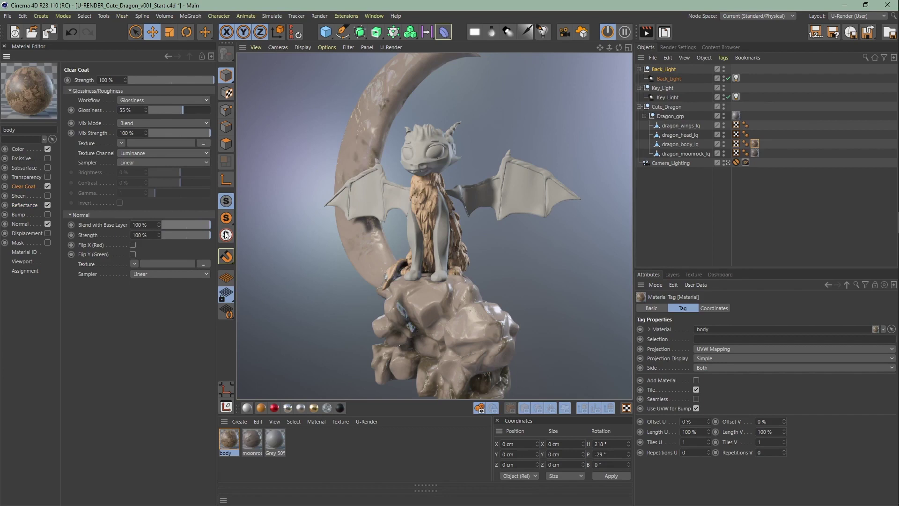
# - Enable subsurface with translucency strength 2, wrap lighting 0.5 and shadow bias 3
pyautogui.click(47, 168)
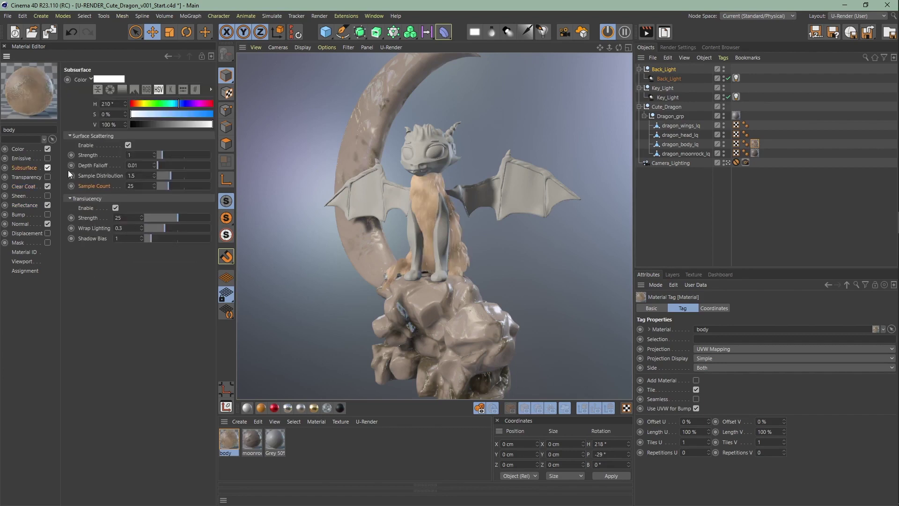
pyautogui.click(128, 145)
pyautogui.doubleClick(123, 218)
pyautogui.write('2')
pyautogui.doubleClick(122, 228)
pyautogui.write('0.5')
pyautogui.click(123, 239)
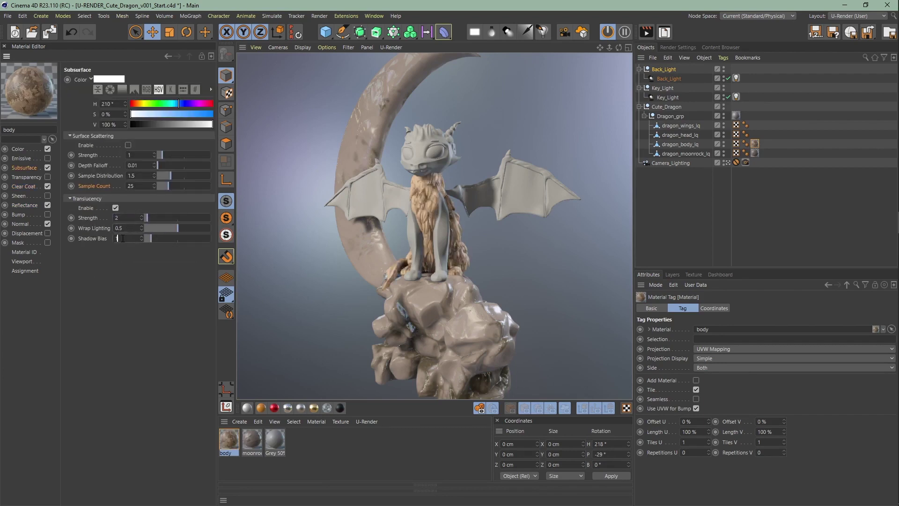
pyautogui.write('3')
pyautogui.press('Return')
# - Turn on surface scattering: strength 0.21, depth falloff 0.5, sample distribution 3, sample count 100
pyautogui.click(127, 145)
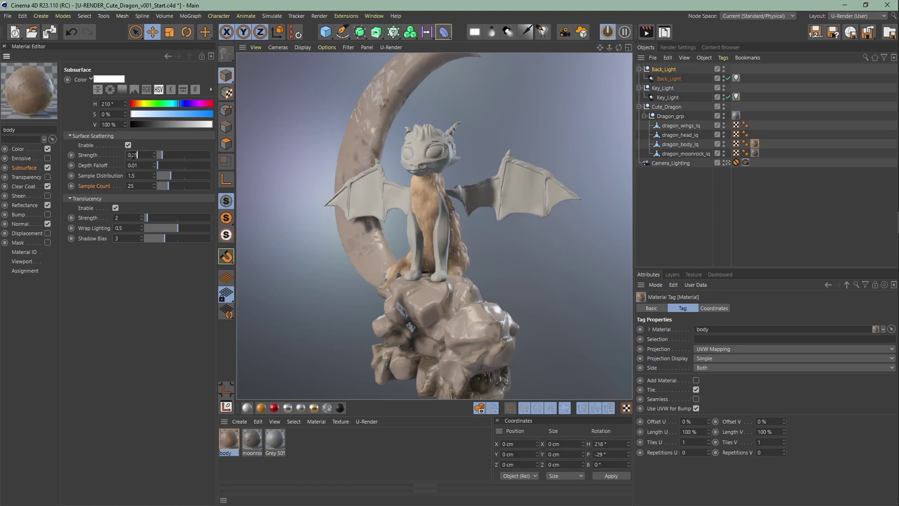
pyautogui.press('Return')
pyautogui.doubleClick(139, 165)
pyautogui.write('0.5')
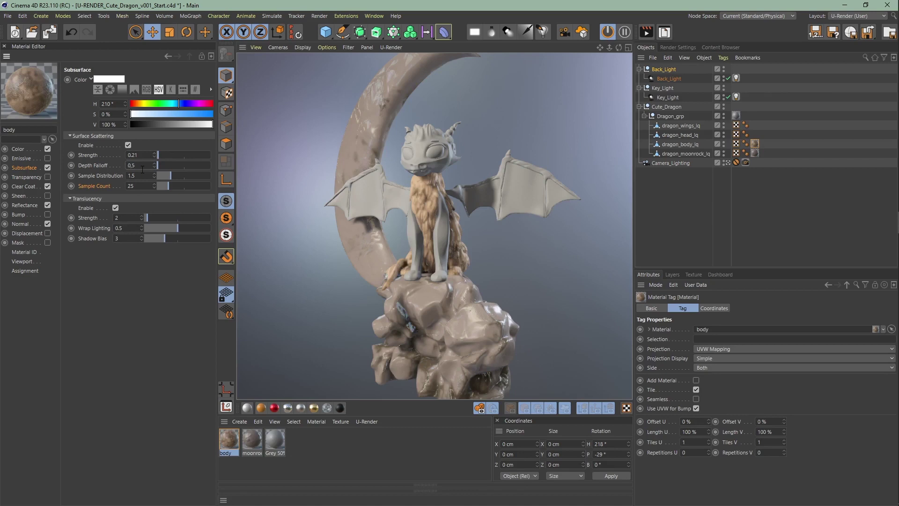
pyautogui.doubleClick(140, 176)
pyautogui.write('3')
pyautogui.doubleClick(142, 186)
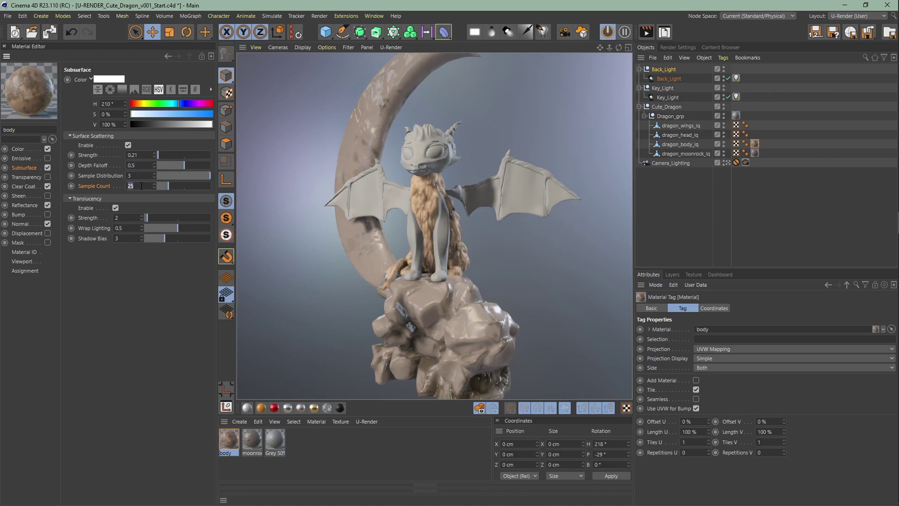
pyautogui.write('100')
pyautogui.press('Return')
# - Give the scatter colour a peach tint (hue 23°, saturation 34%) and create a new U-Render material
pyautogui.doubleClick(112, 104)
pyautogui.write('23')
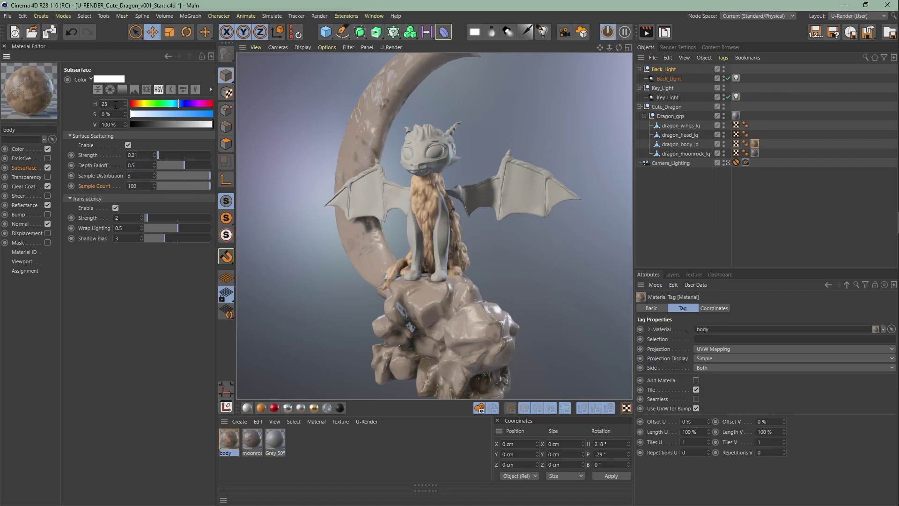
pyautogui.press('Return')
pyautogui.doubleClick(113, 115)
pyautogui.write('34')
pyautogui.press('Return')
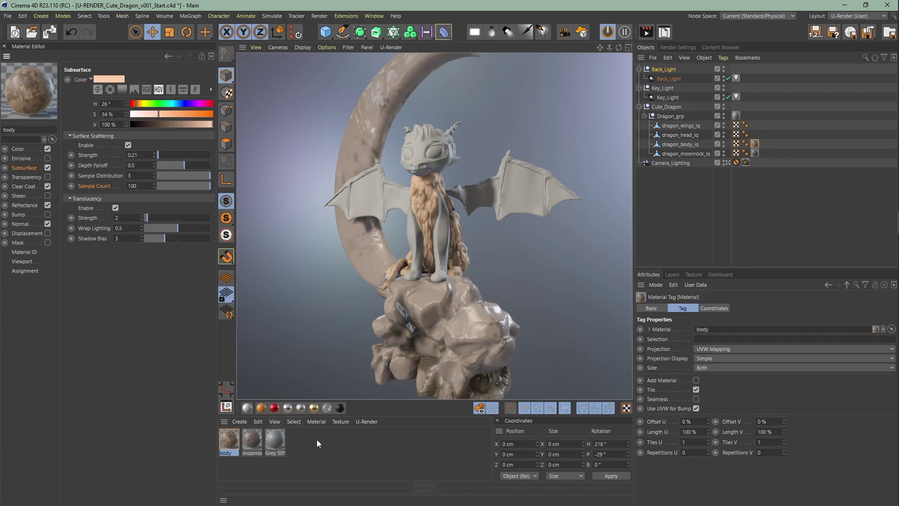
pyautogui.doubleClick(317, 439)
# - Apply the new material to the dragon's head and rename it head_paws
pyautogui.moveTo(229, 441); pyautogui.dragTo(417, 163)
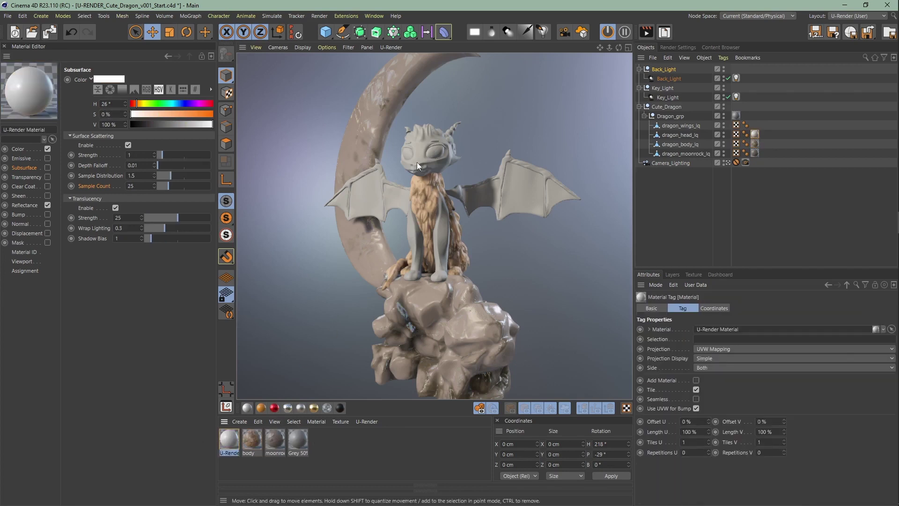
pyautogui.doubleClick(44, 130)
pyautogui.write('head')
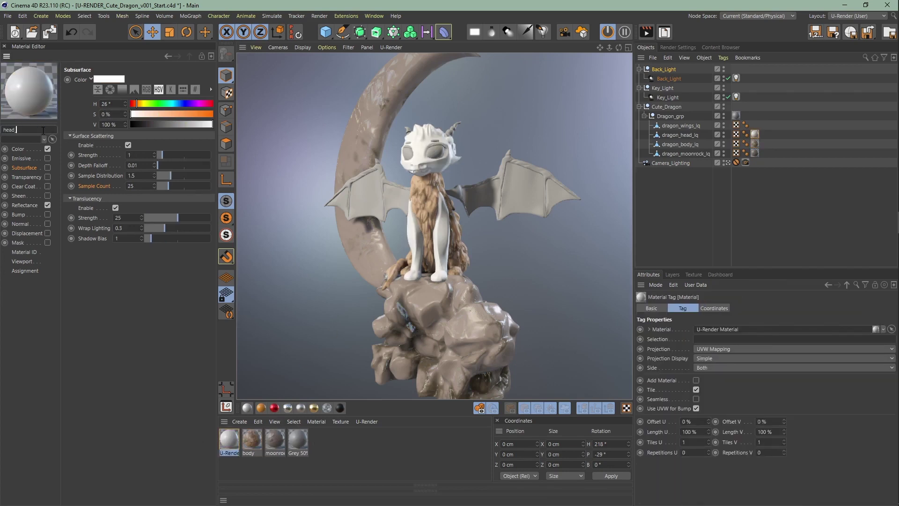
pyautogui.write('_paws')
pyautogui.press('Return')
# - Load the dragon_head diffuse texture into Color with Multiply mix mode
pyautogui.click(53, 149)
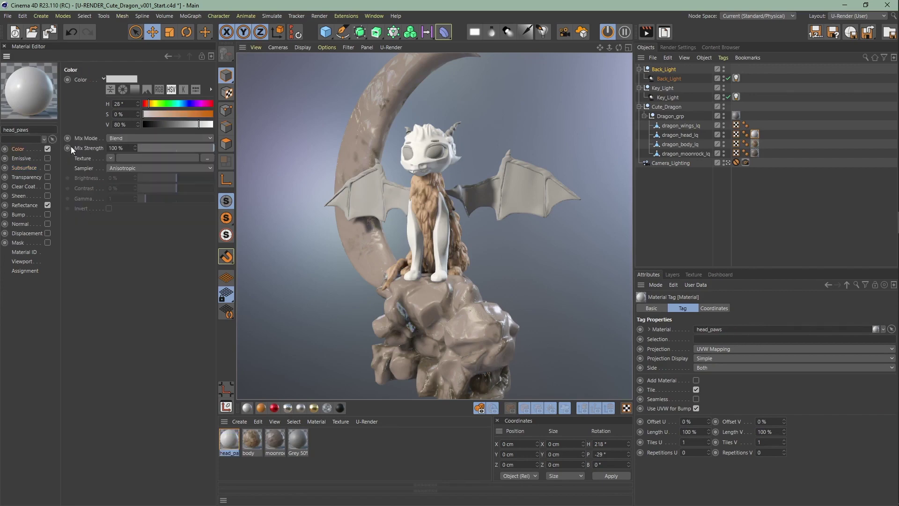
pyautogui.click(208, 156)
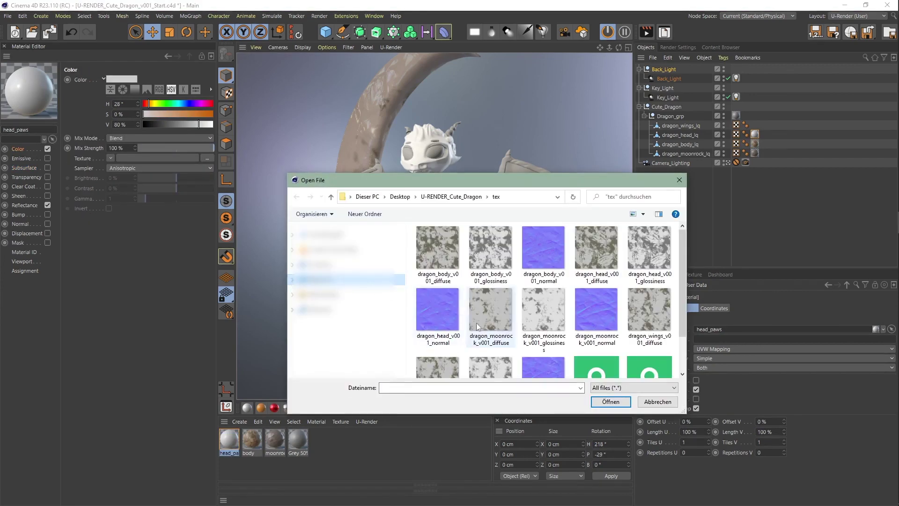
pyautogui.doubleClick(609, 257)
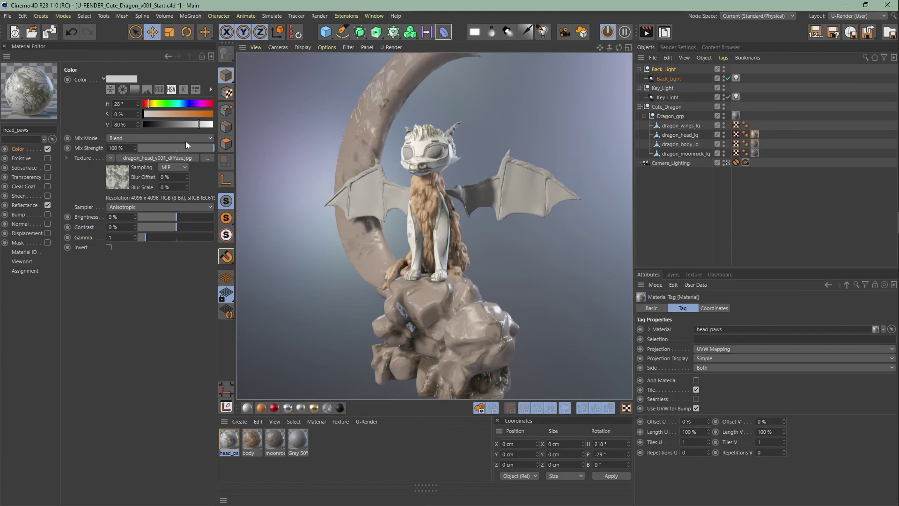
pyautogui.click(183, 138)
pyautogui.click(164, 168)
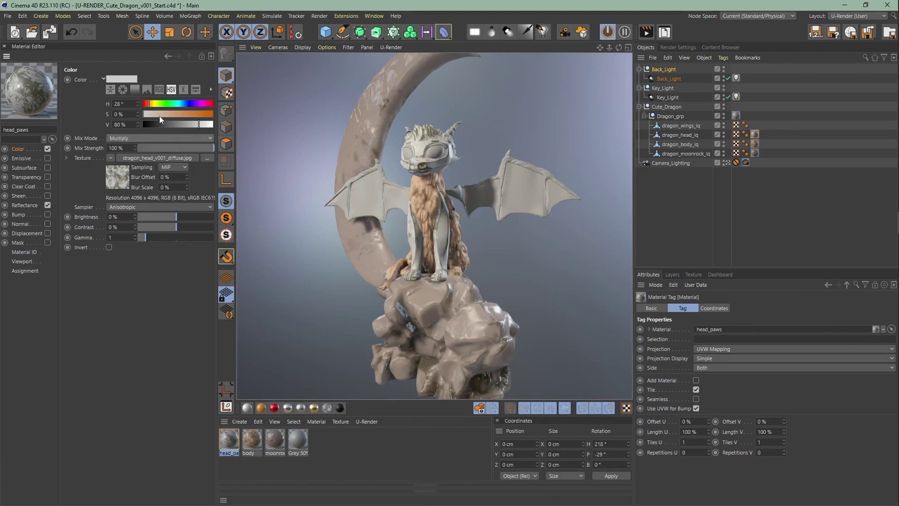
# - Set the base colour to hue 22°, saturation 51%, brightness 63%
pyautogui.doubleClick(130, 104)
pyautogui.write('22')
pyautogui.press('Return')
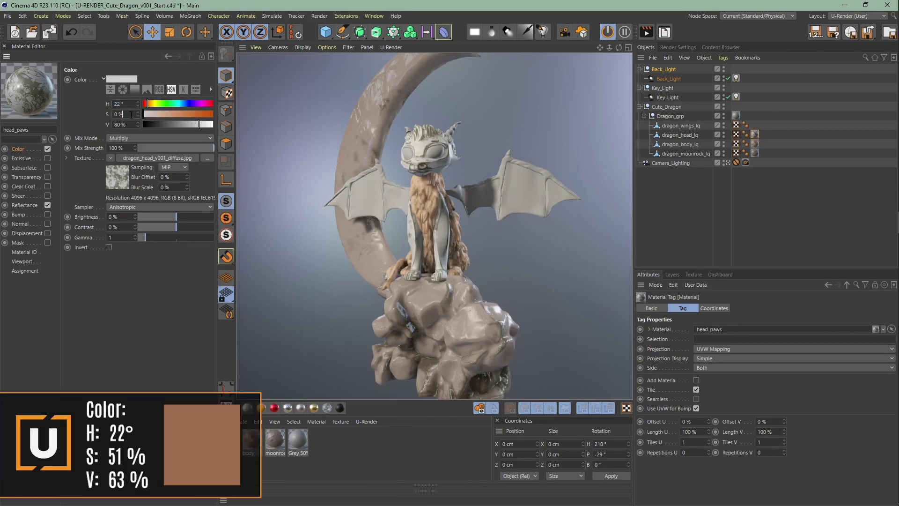
pyautogui.doubleClick(131, 114)
pyautogui.write('51')
pyautogui.press('Return')
pyautogui.doubleClick(131, 125)
pyautogui.write('63')
pyautogui.press('Return')
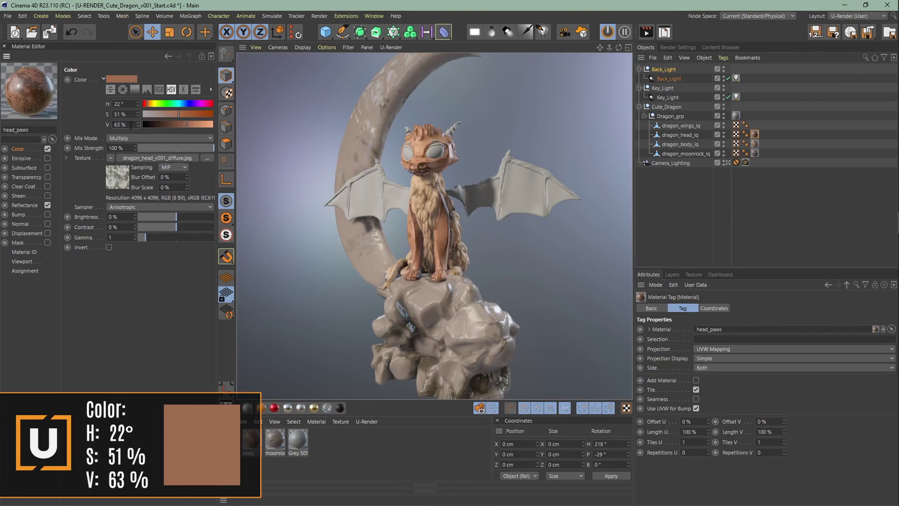
# - Enable Normal and load the dragon_head_v001_normal map
pyautogui.click(48, 224)
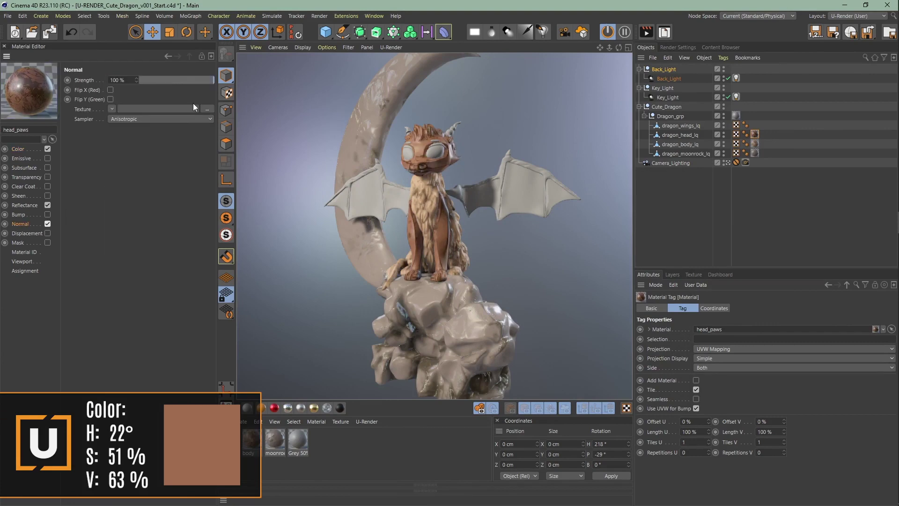
pyautogui.click(209, 109)
pyautogui.doubleClick(439, 319)
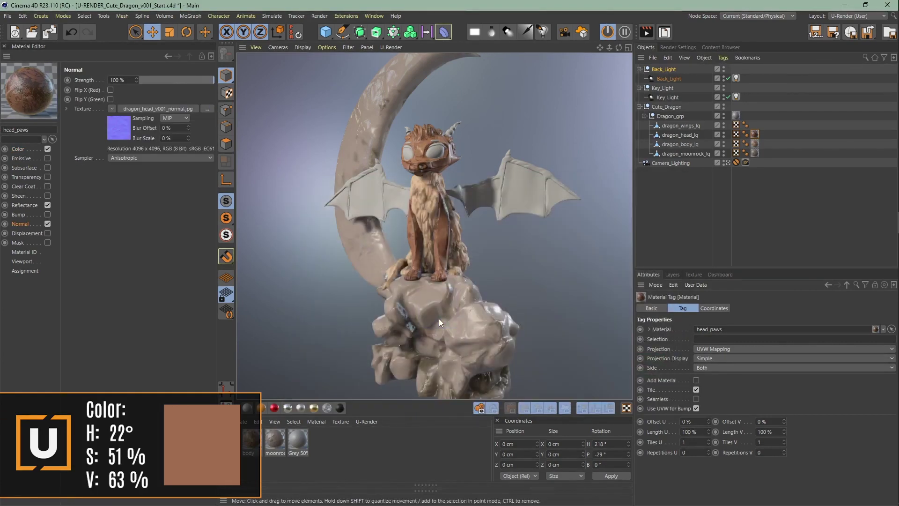
# - Load the dragon_head glossiness texture as Roughness and turn on screen space reflections
pyautogui.click(25, 205)
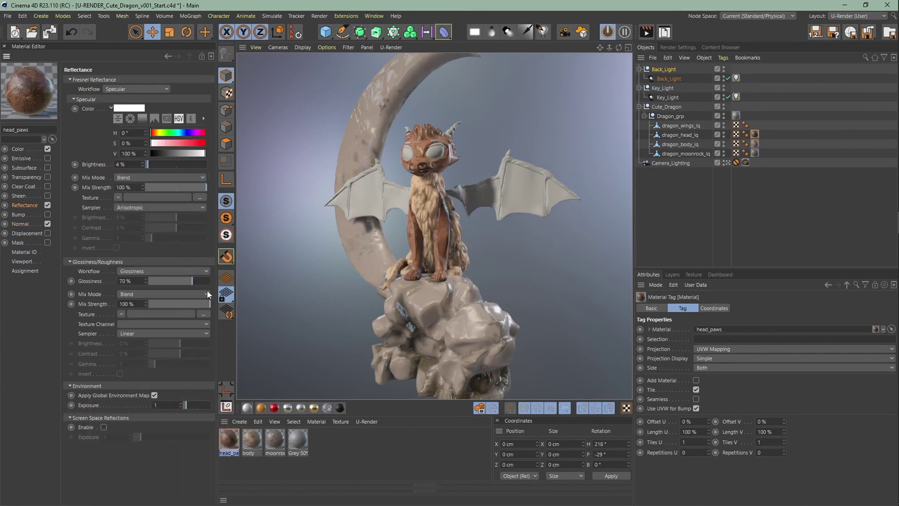
pyautogui.click(203, 314)
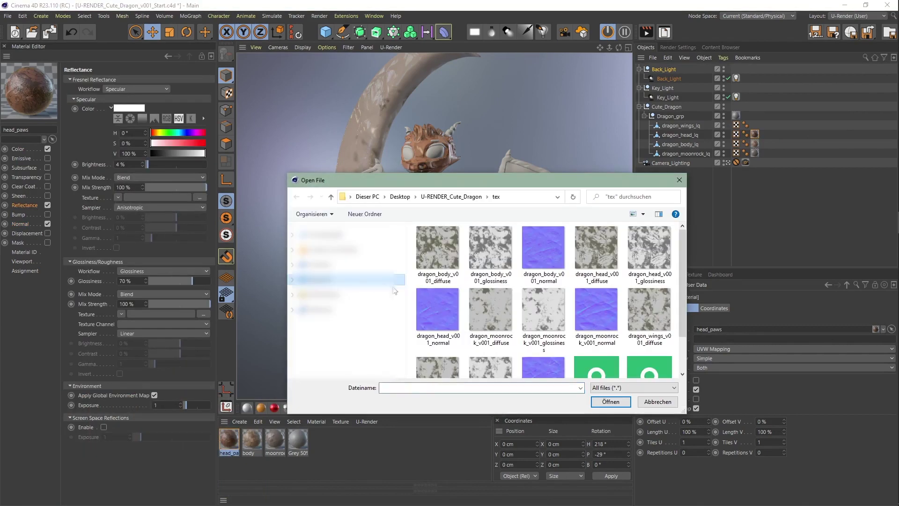
pyautogui.doubleClick(656, 274)
pyautogui.click(156, 271)
pyautogui.click(153, 281)
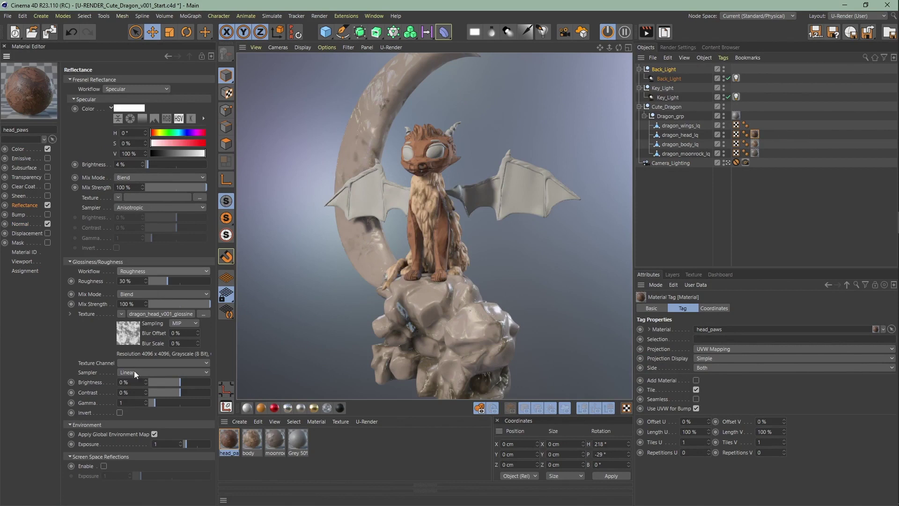
pyautogui.click(104, 466)
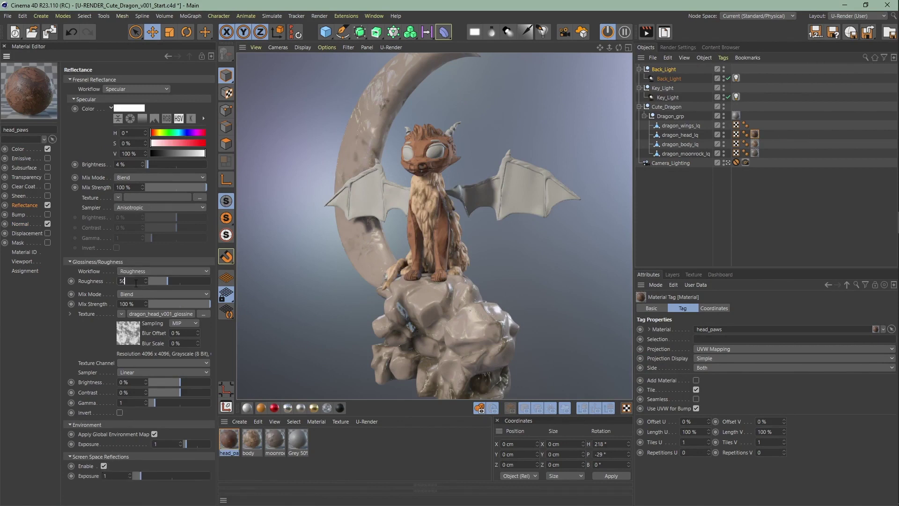
# - Set the clear coat to 55% glossiness with 100% blend with base layer
pyautogui.click(35, 189)
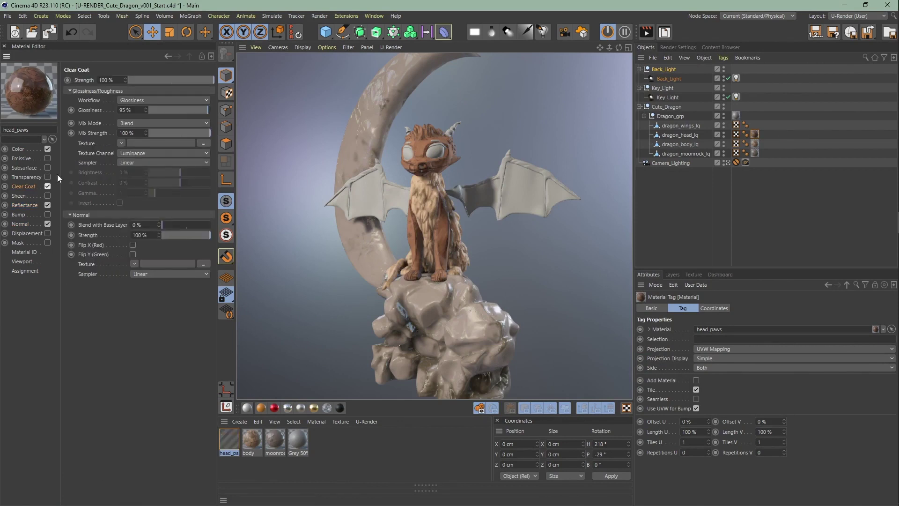
pyautogui.moveTo(152, 112); pyautogui.dragTo(144, 110)
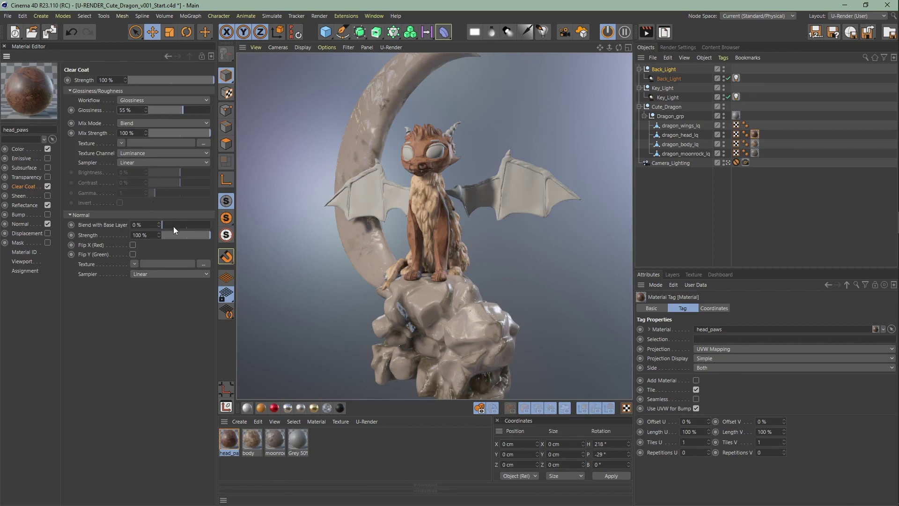
pyautogui.moveTo(173, 226); pyautogui.dragTo(196, 226)
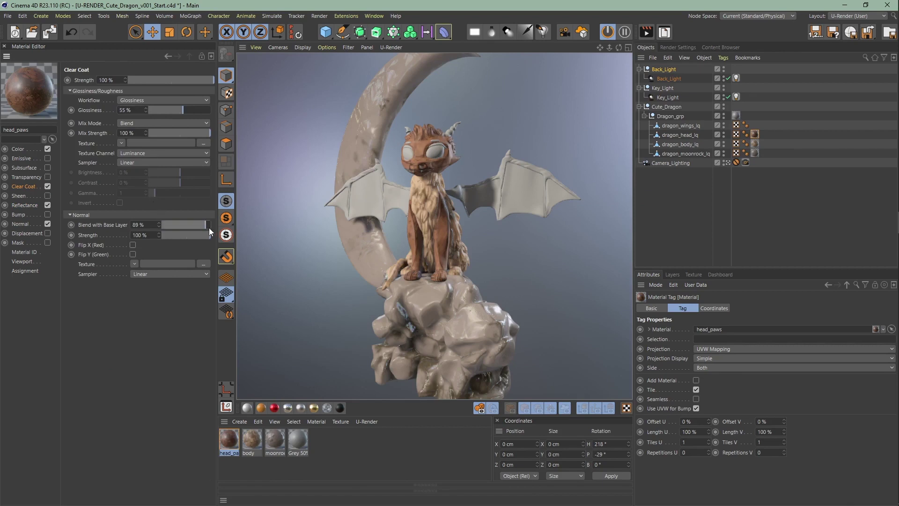
# - Enable subsurface with translucency strength 5.9, wrap lighting 0.5 and shadow bias 3
pyautogui.click(48, 167)
pyautogui.click(128, 146)
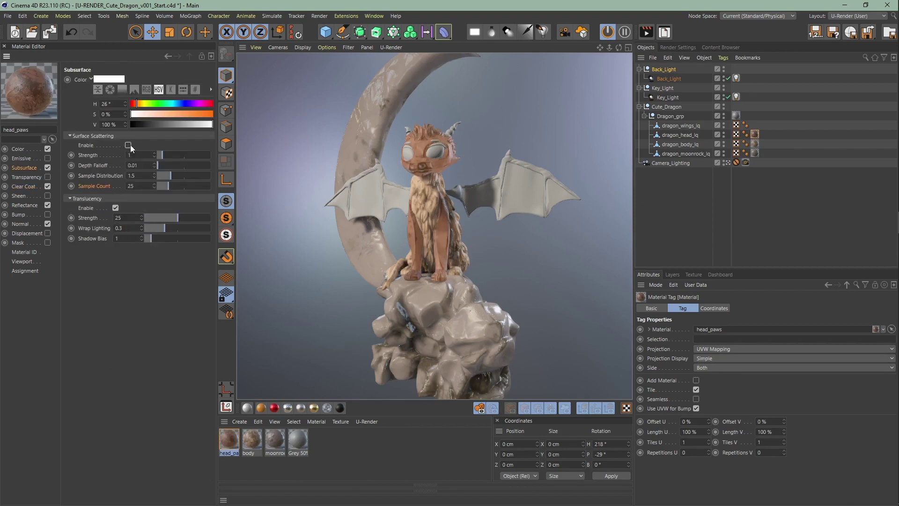
pyautogui.doubleClick(119, 218)
pyautogui.write('5.9')
pyautogui.press('Return')
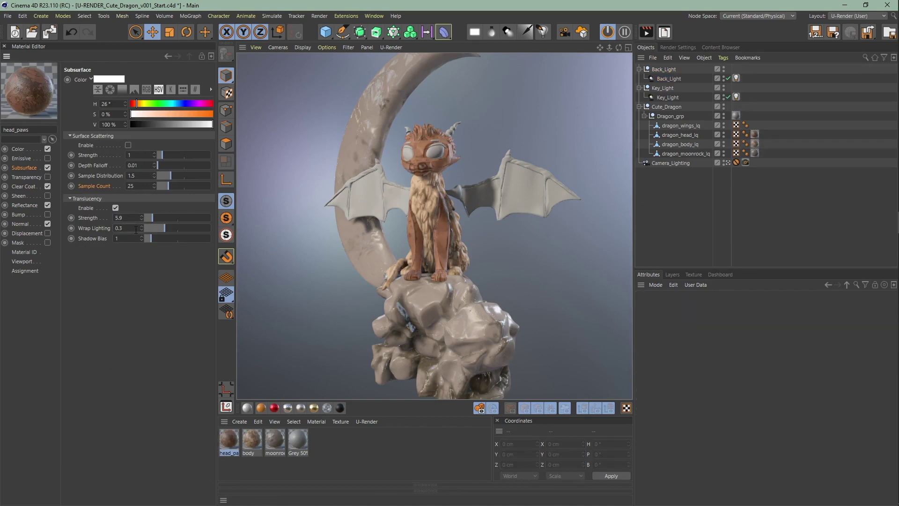
pyautogui.click(136, 230)
pyautogui.write('0.5')
pyautogui.press('Tab')
pyautogui.write('3')
pyautogui.press('Return')
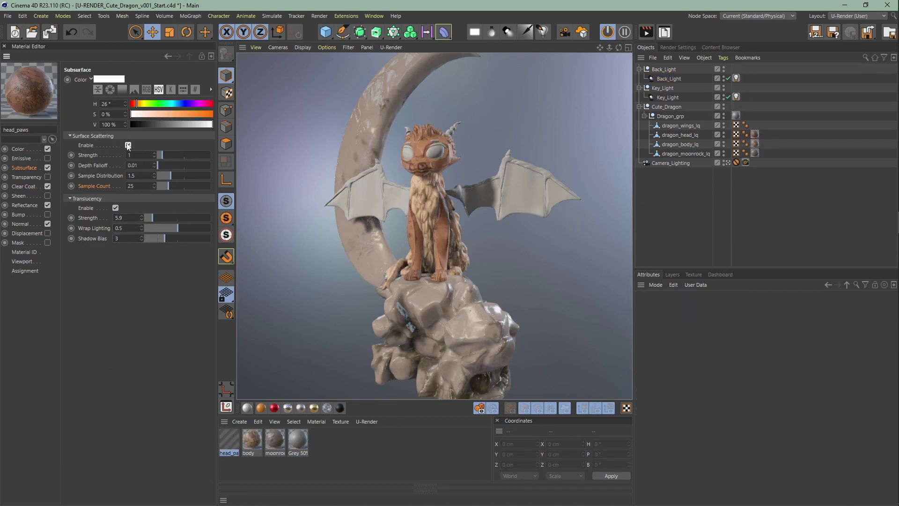
# - Turn on surface scattering: strength 0.5, depth falloff 0.49, sample distribution 1.5, sample count 100
pyautogui.click(129, 145)
pyautogui.doubleClick(141, 156)
pyautogui.write('0,5')
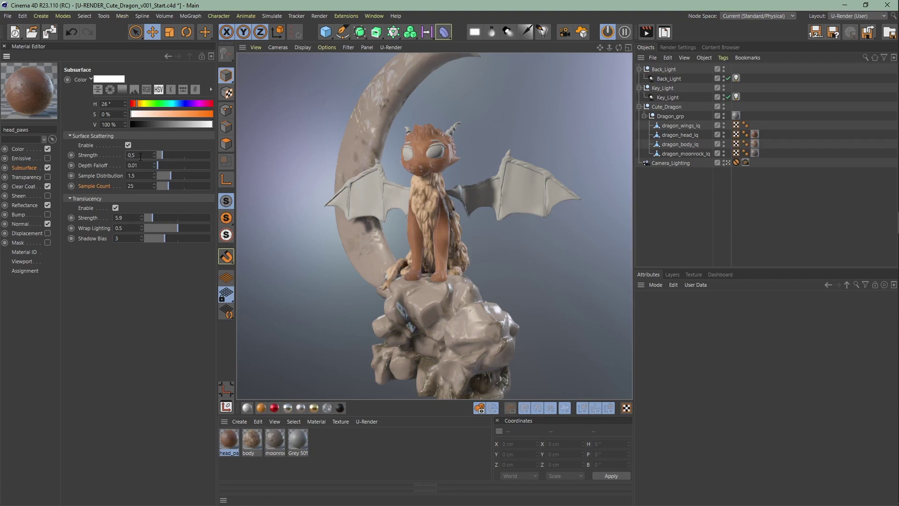
pyautogui.doubleClick(138, 165)
pyautogui.write('0.49')
pyautogui.press('Return')
pyautogui.click(139, 176)
pyautogui.write('1.5')
pyautogui.press('Tab')
pyautogui.write('100')
pyautogui.press('Return')
pyautogui.doubleClick(116, 105)
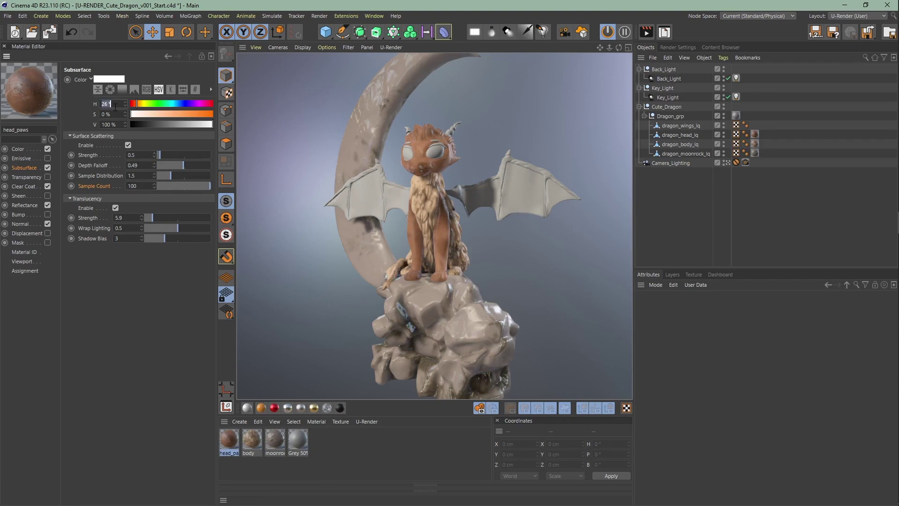
# - Create another U-Render material, apply it to the wings and name it wings_eyes_horn
pyautogui.doubleClick(378, 448)
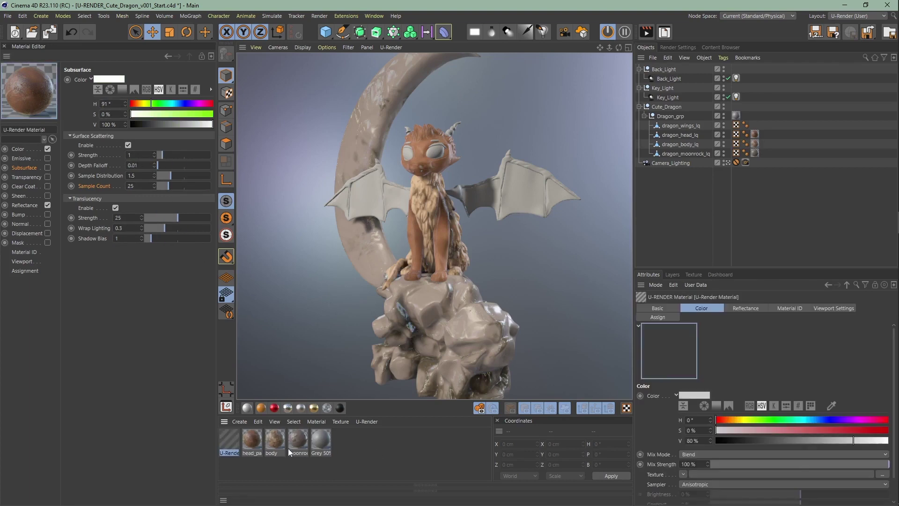
pyautogui.moveTo(228, 443); pyautogui.dragTo(530, 179)
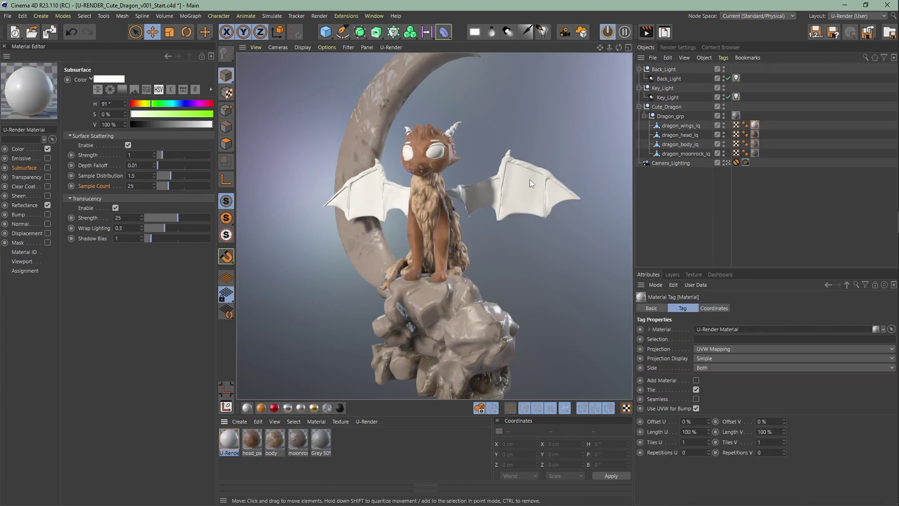
pyautogui.doubleClick(36, 130)
pyautogui.write('wings')
pyautogui.press('Return')
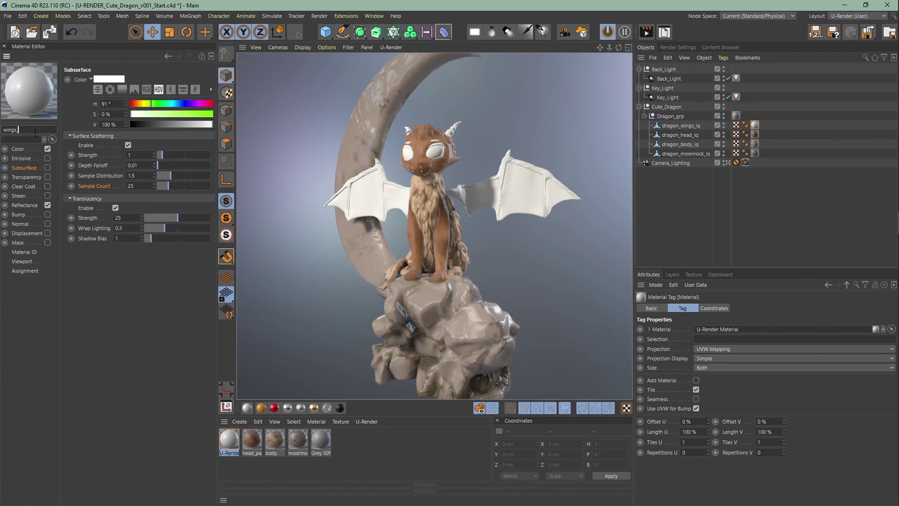
pyautogui.write('_eyes_horn')
# - Load the wings diffuse texture into Color with Multiply mix mode
pyautogui.click(22, 149)
pyautogui.click(207, 158)
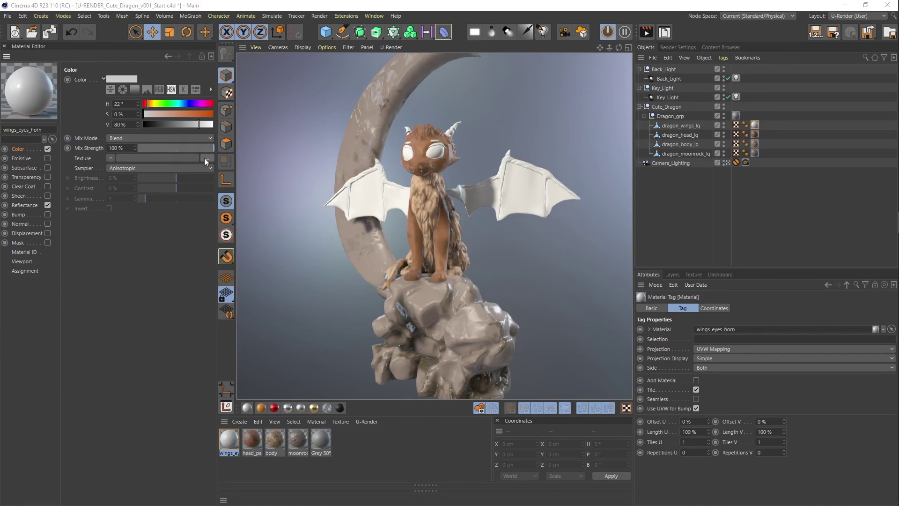
pyautogui.doubleClick(631, 316)
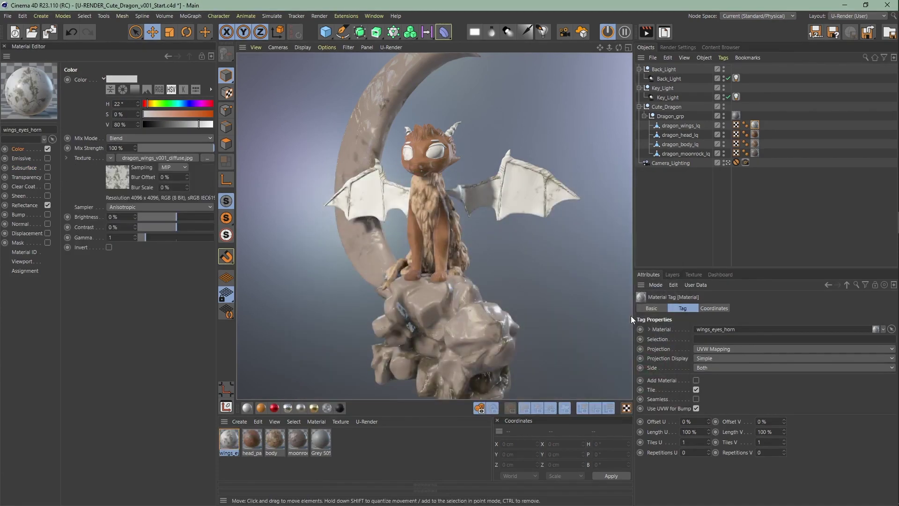
pyautogui.click(142, 138)
pyautogui.click(148, 167)
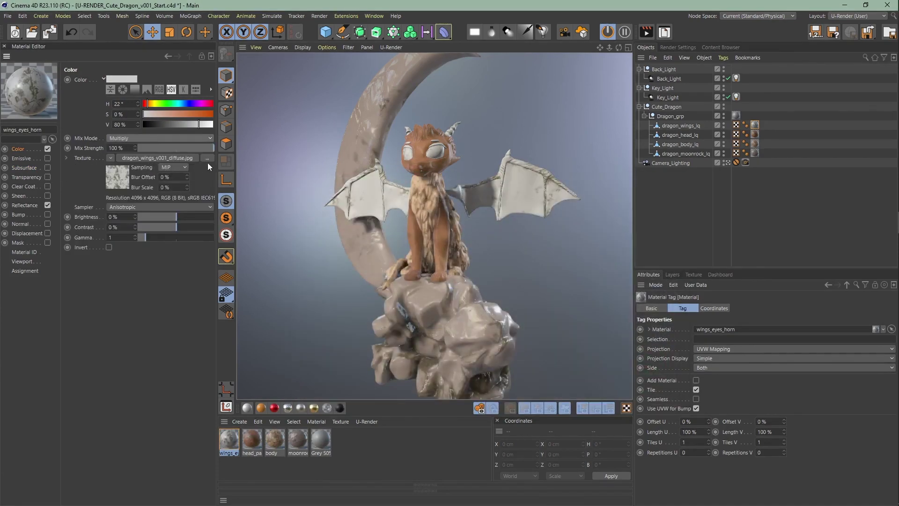
# - Tint the colour reddish-brown (saturation 53%, brightness 37%) and switch on the Normal channel
pyautogui.doubleClick(120, 103)
pyautogui.write('13')
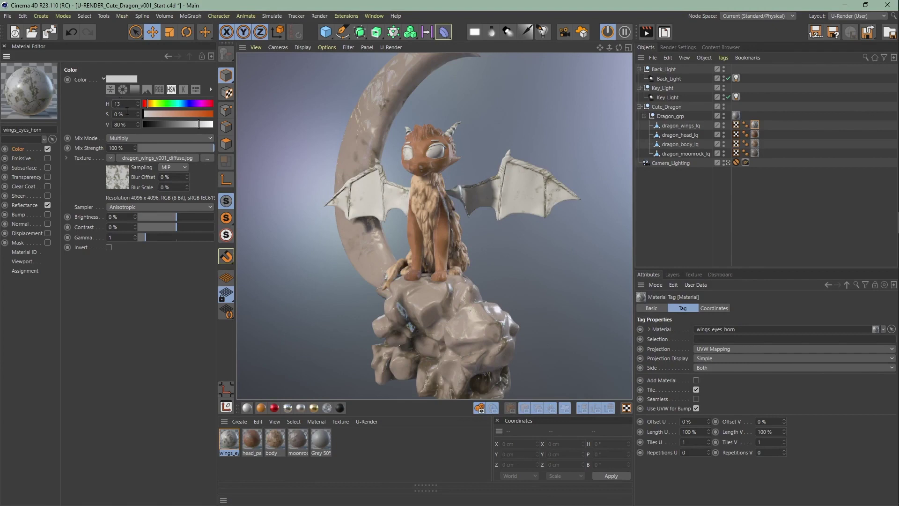
pyautogui.doubleClick(127, 112)
pyautogui.write('53')
pyautogui.doubleClick(132, 125)
pyautogui.write('37')
pyautogui.press('Return')
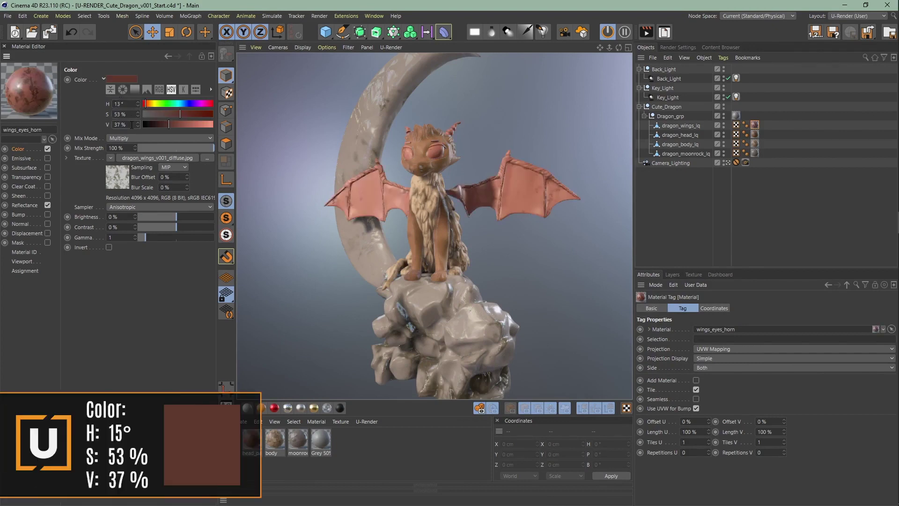
pyautogui.click(47, 224)
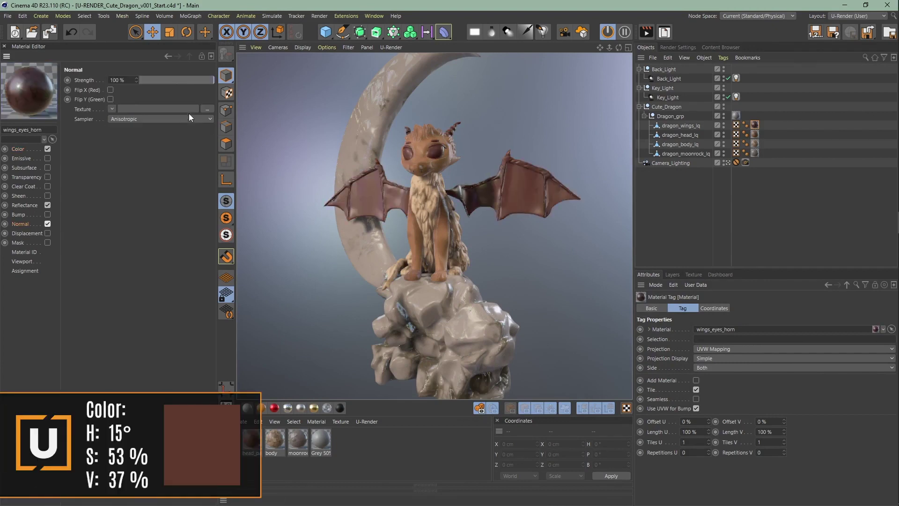
# - Load the wings normal map into the Normal channel
pyautogui.click(208, 109)
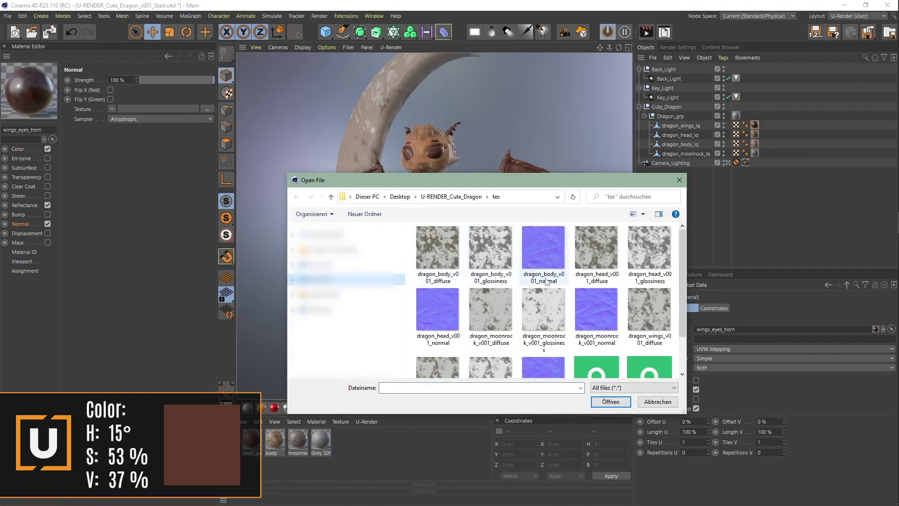
pyautogui.scroll(-1, 546, 350)
pyautogui.doubleClick(547, 350)
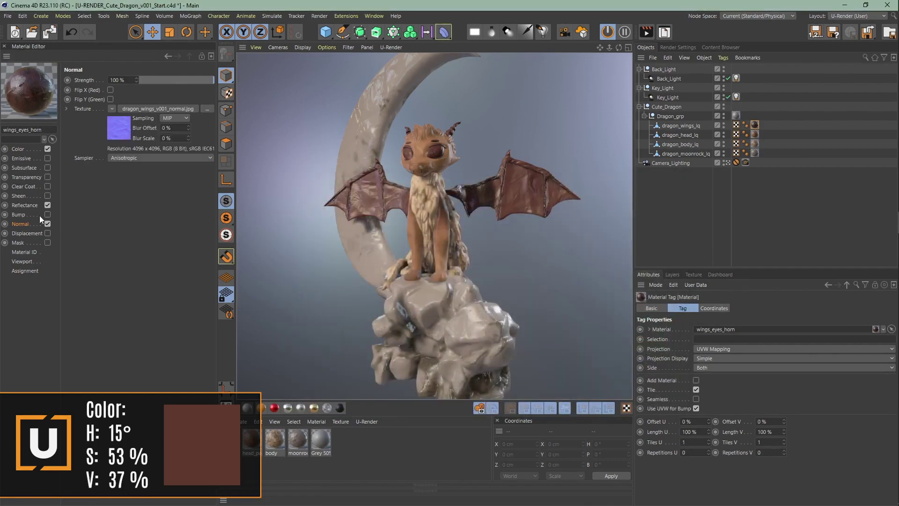
# - Load the wings glossiness texture as 50% Roughness and add a clear coat fully blended with base
pyautogui.click(55, 204)
pyautogui.click(203, 313)
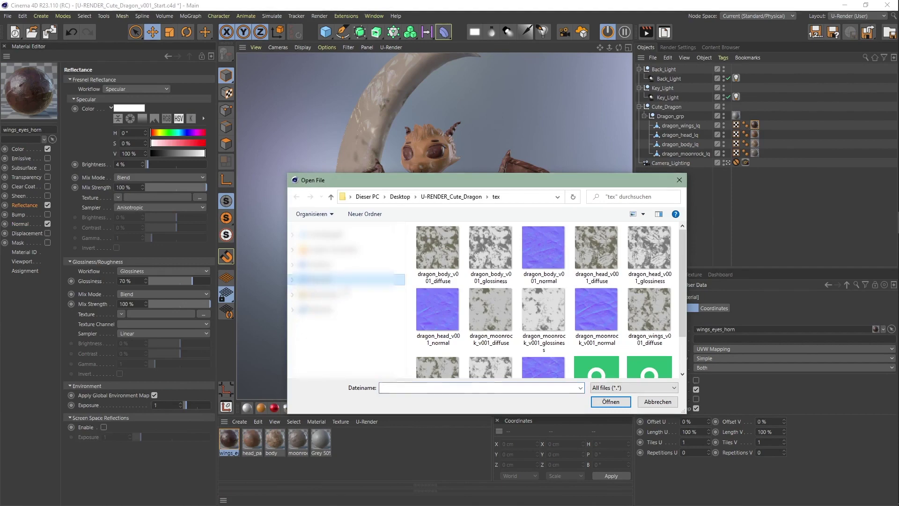
pyautogui.scroll(-1, 542, 327)
pyautogui.doubleClick(542, 327)
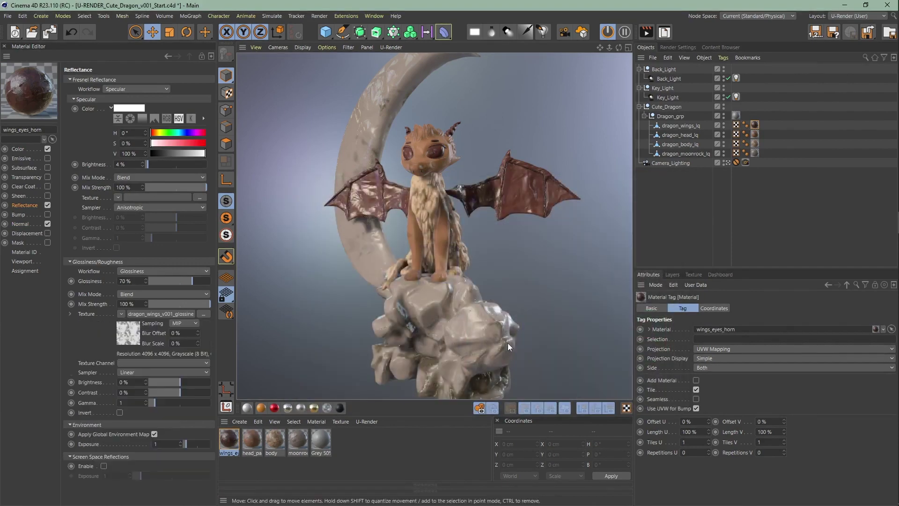
pyautogui.click(155, 271)
pyautogui.click(138, 292)
pyautogui.doubleClick(127, 281)
pyautogui.write('50')
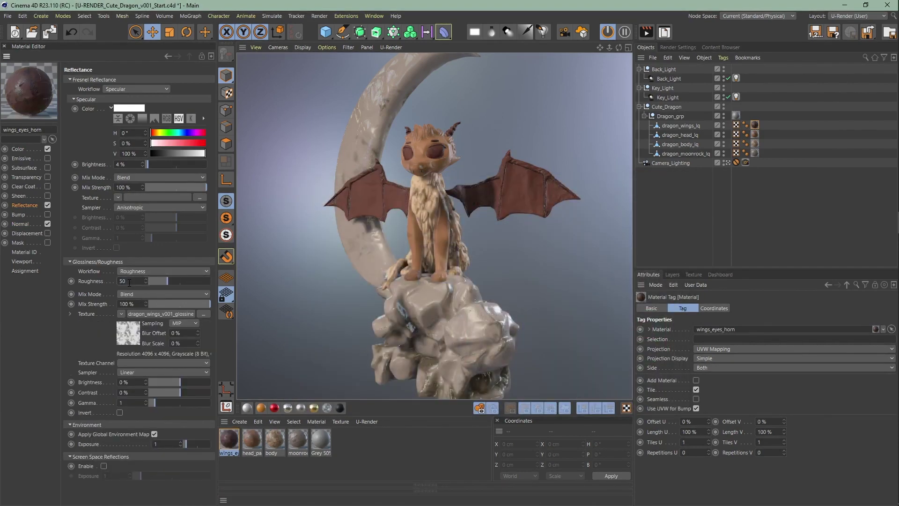
pyautogui.press('Return')
pyautogui.click(47, 187)
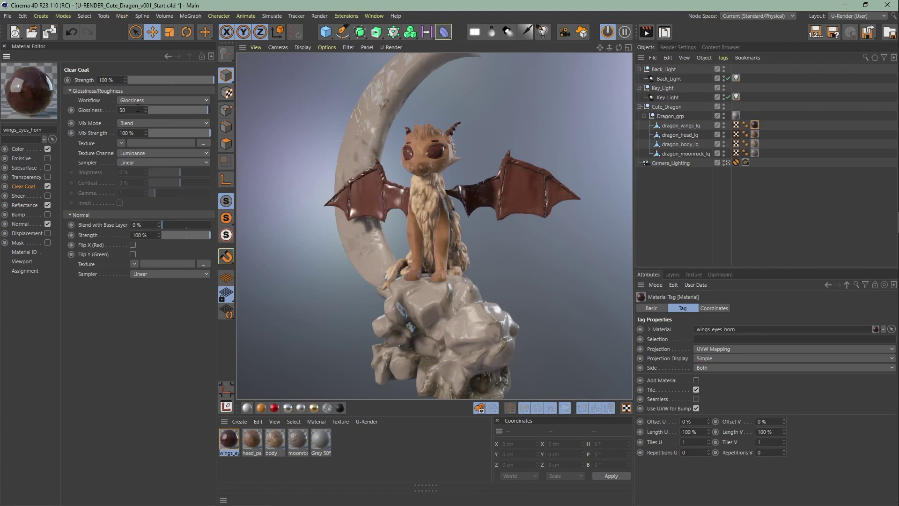
pyautogui.moveTo(212, 229); pyautogui.dragTo(212, 230)
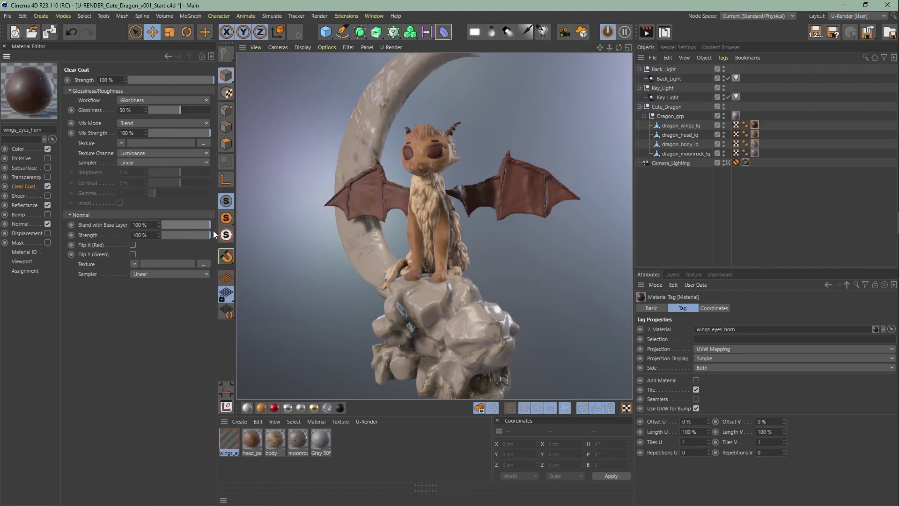
# - Enable subsurface on the wings material with translucency 8, wrap lighting 0.5, shadow bias 3
pyautogui.click(48, 168)
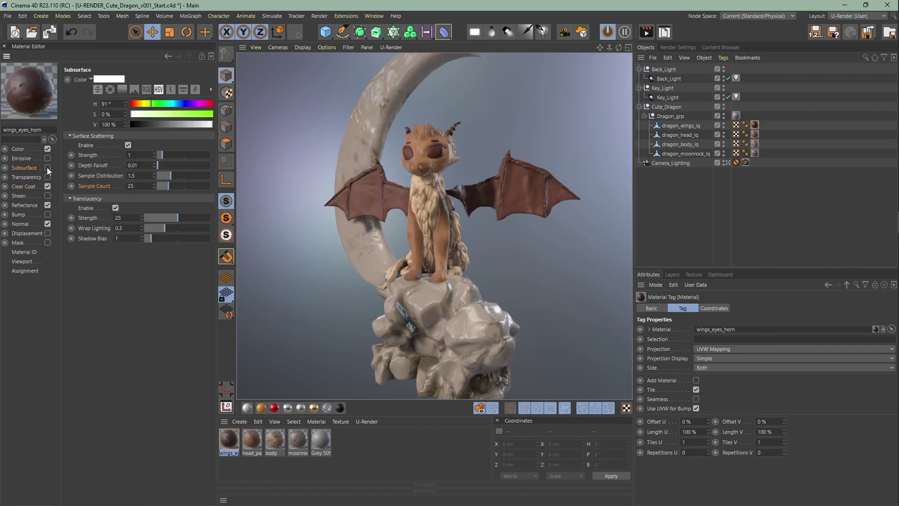
pyautogui.click(128, 145)
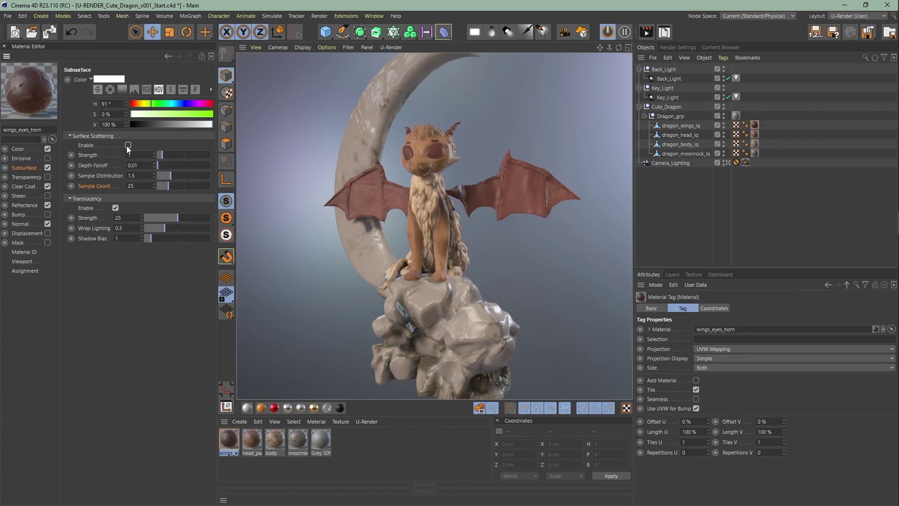
pyautogui.click(127, 217)
pyautogui.click(133, 224)
pyautogui.click(133, 237)
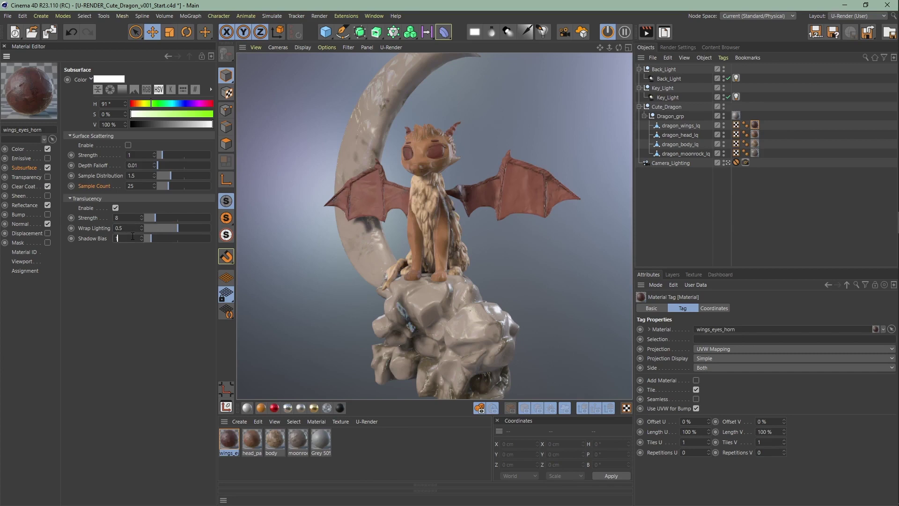
pyautogui.write('3')
pyautogui.press('Return')
# - Turn on surface scattering with strength 0.5, depth falloff 0.49 and sample count 100
pyautogui.click(128, 145)
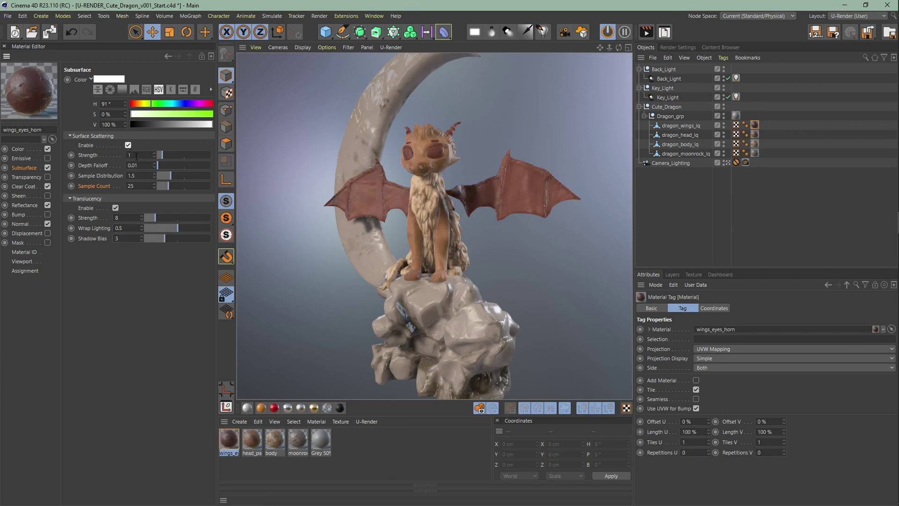
pyautogui.click(136, 156)
pyautogui.write('0.5')
pyautogui.press('Return')
pyautogui.click(139, 164)
pyautogui.write('0,49')
pyautogui.press('Return')
pyautogui.click(133, 187)
pyautogui.write('100')
pyautogui.press('Return')
# - Create a material named 'eyes' and apply it to the dragon's eye polygons
pyautogui.doubleClick(353, 431)
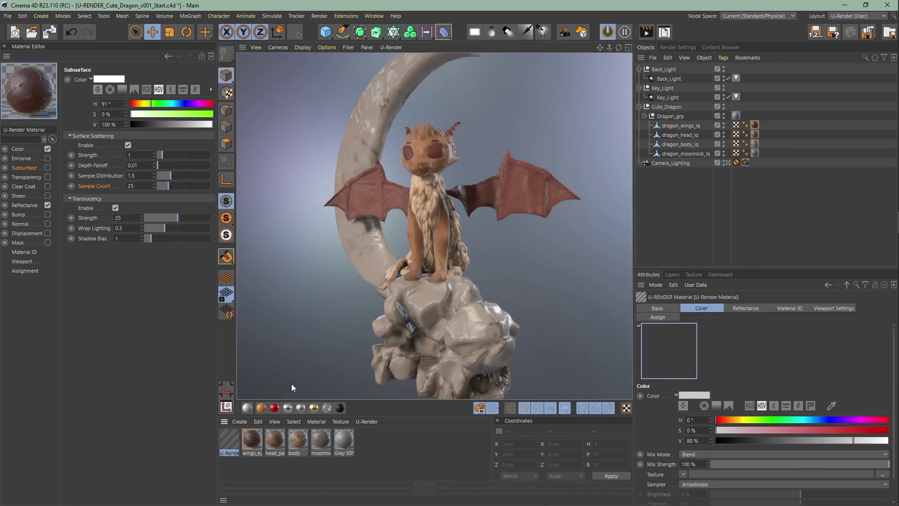
pyautogui.doubleClick(28, 130)
pyautogui.write('eyes')
pyautogui.press('Return')
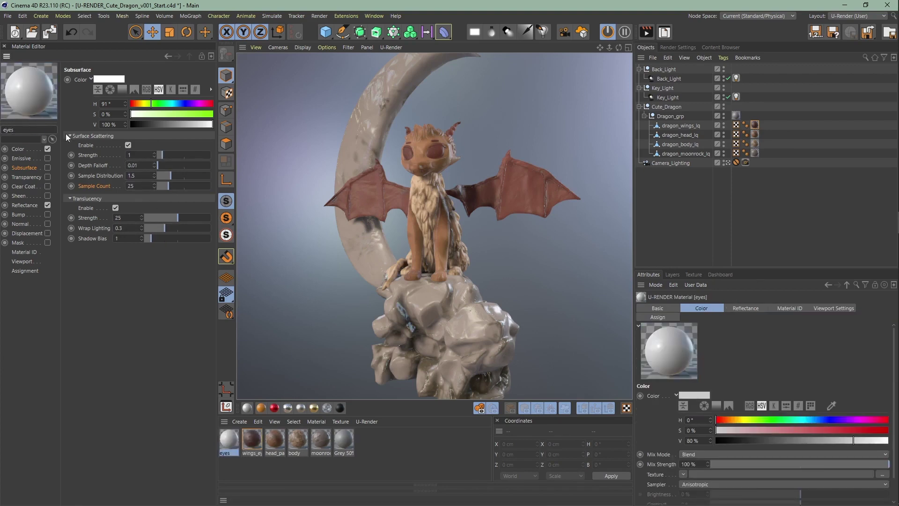
pyautogui.click(226, 144)
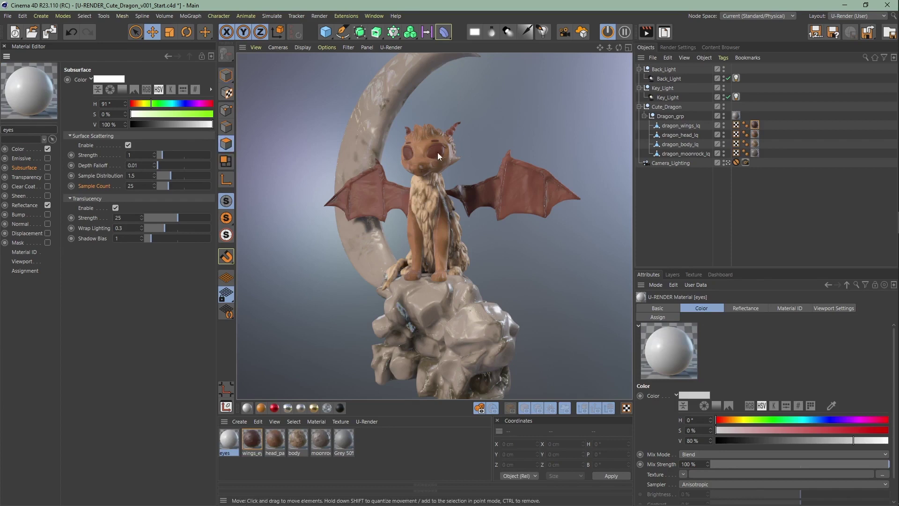
pyautogui.click(426, 153)
pyautogui.hotkey('ctrl', 'a')
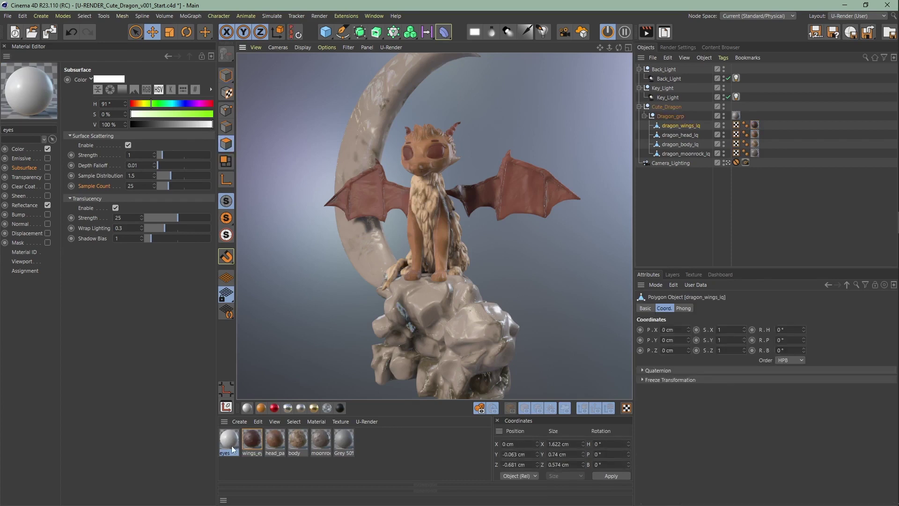
pyautogui.moveTo(437, 148); pyautogui.dragTo(437, 149)
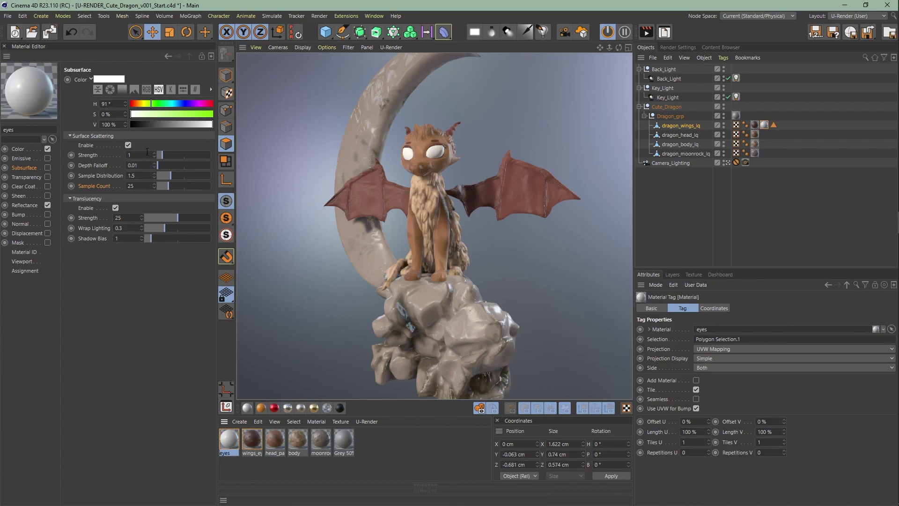
# - Make the eyes material black with Clear Coat and the wings normal map, then add another material
pyautogui.click(31, 148)
pyautogui.moveTo(159, 128); pyautogui.dragTo(135, 128)
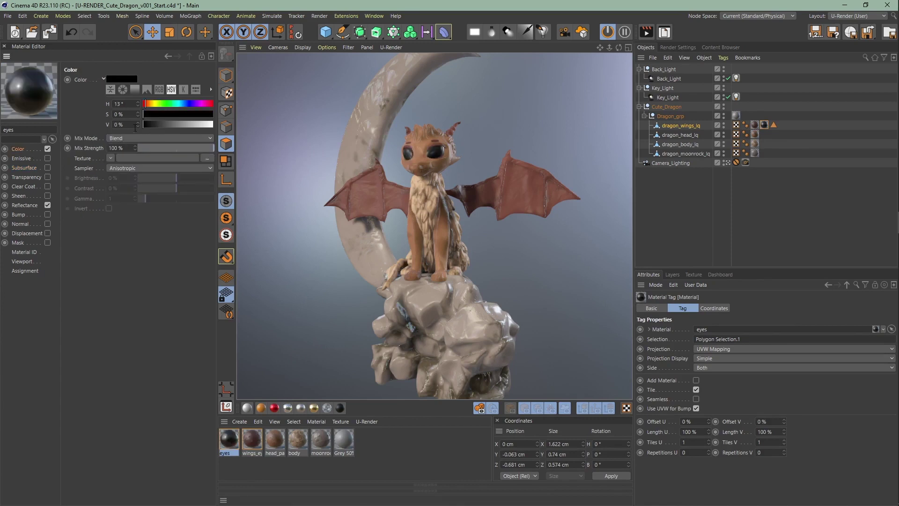
pyautogui.click(43, 186)
pyautogui.click(48, 187)
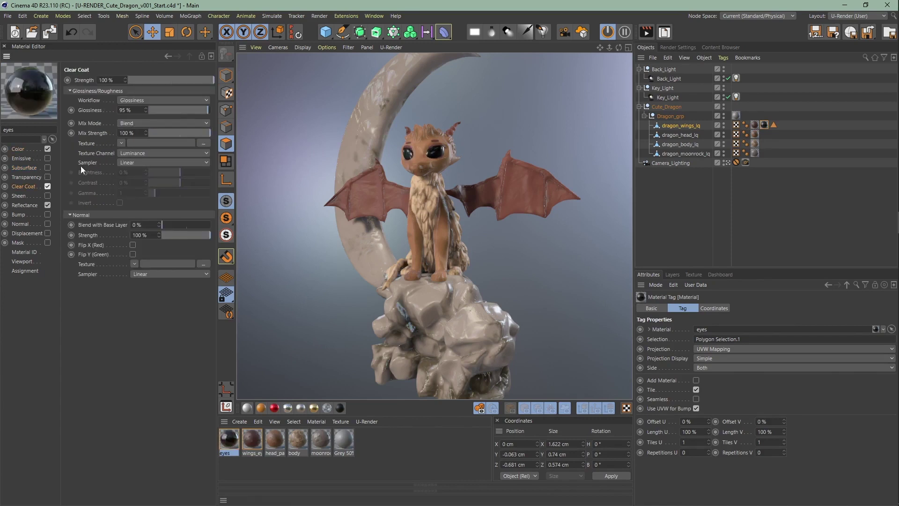
pyautogui.click(20, 224)
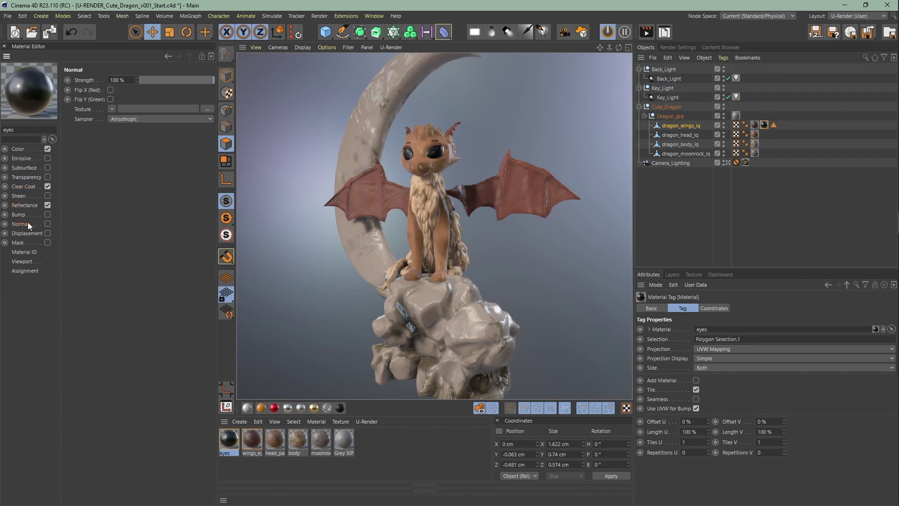
pyautogui.click(48, 224)
pyautogui.click(203, 109)
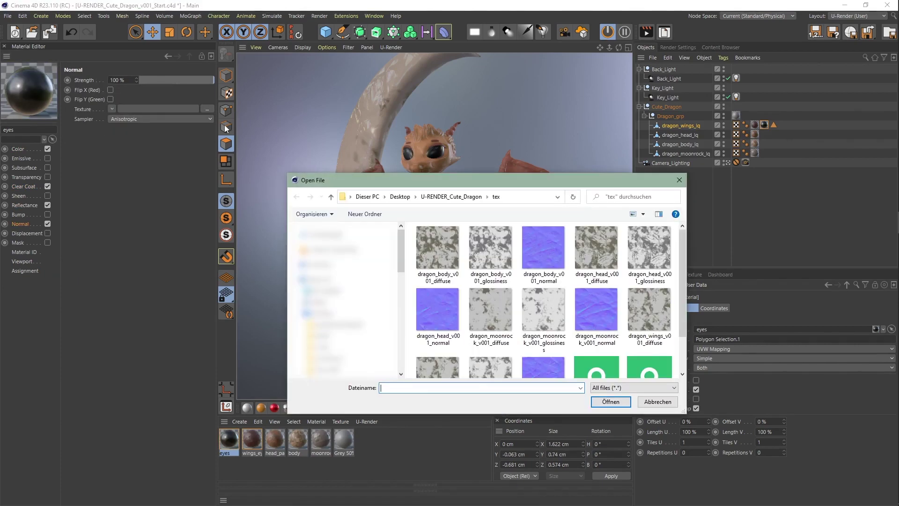
pyautogui.scroll(-1, 547, 337)
pyautogui.doubleClick(546, 337)
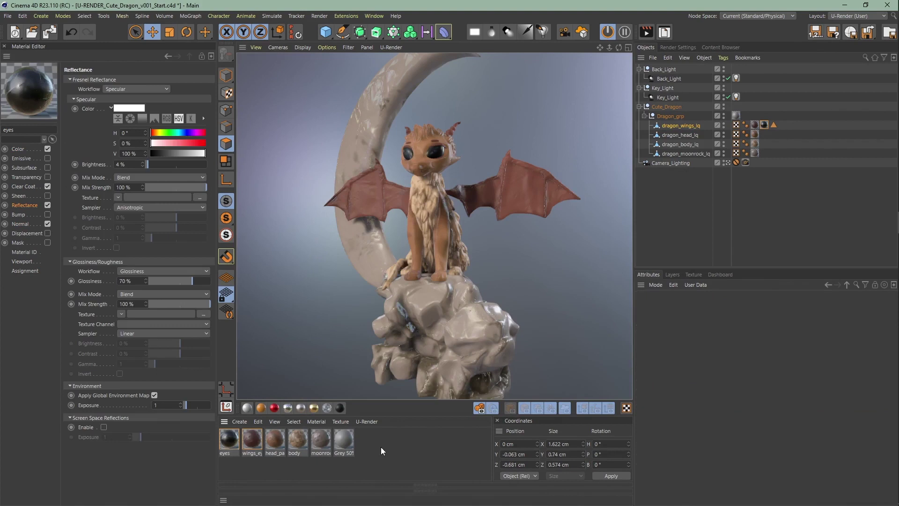
pyautogui.doubleClick(380, 447)
pyautogui.doubleClick(28, 130)
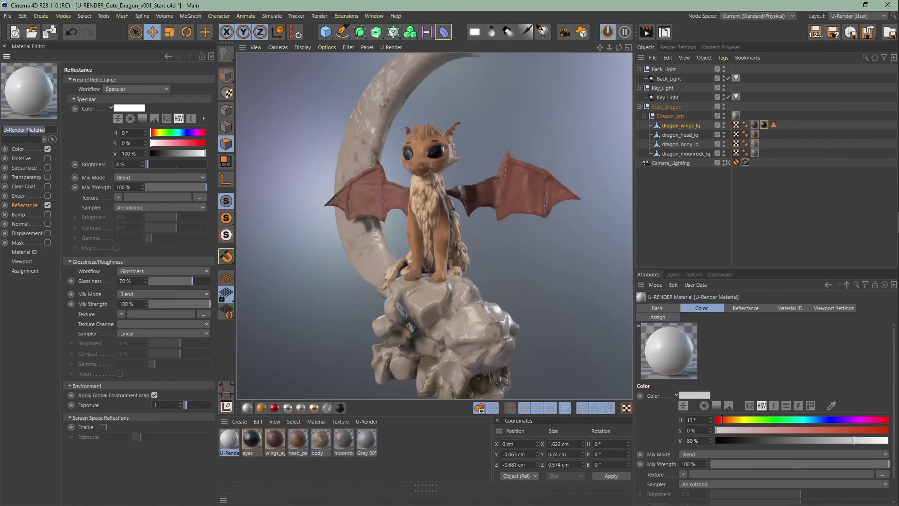
# - Name the new material 'teeh_horns' and apply it to the dragon's horns
pyautogui.write('teeh_horns')
pyautogui.press('Return')
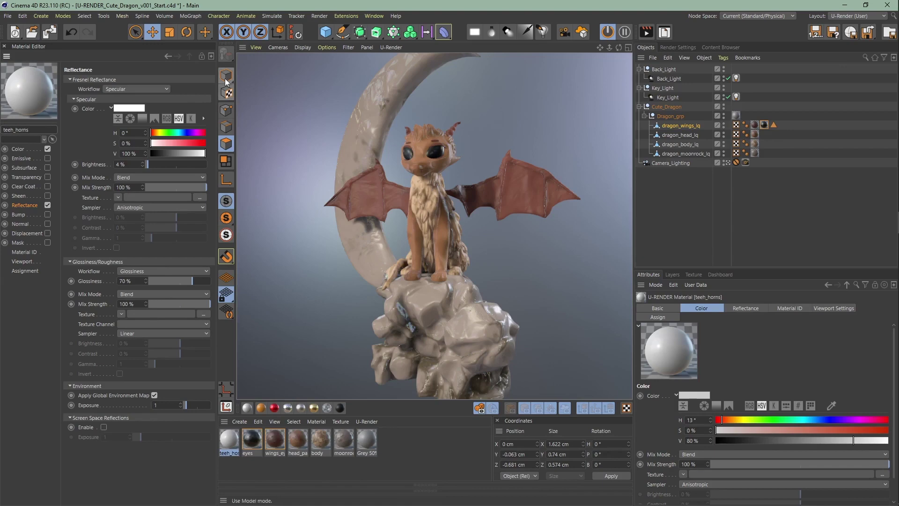
pyautogui.click(409, 130)
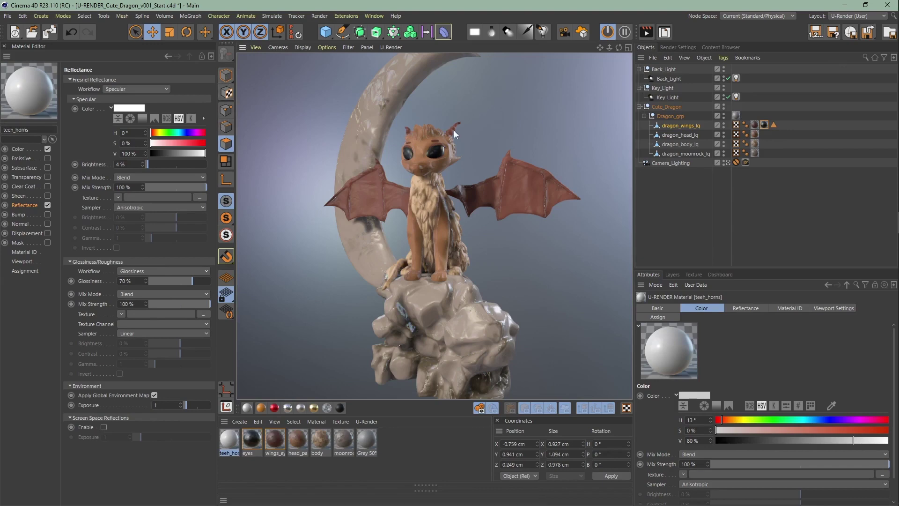
pyautogui.keyDown('alt'); pyautogui.moveTo(431, 223); pyautogui.dragTo(488, 206, button='right'); pyautogui.keyUp('alt')
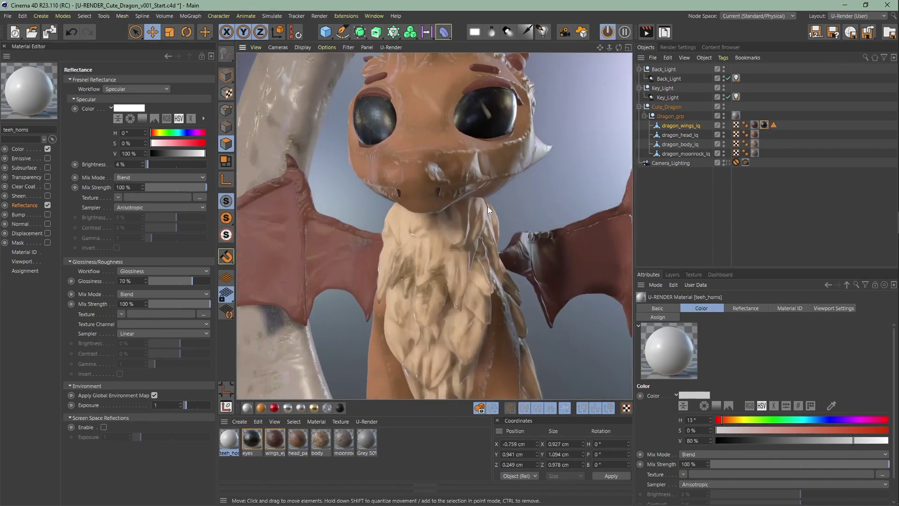
pyautogui.click(408, 196)
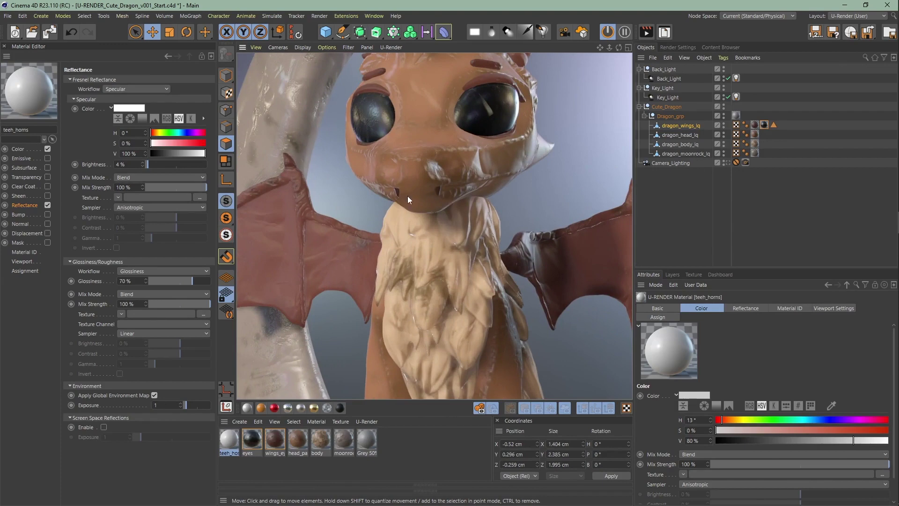
pyautogui.click(728, 162)
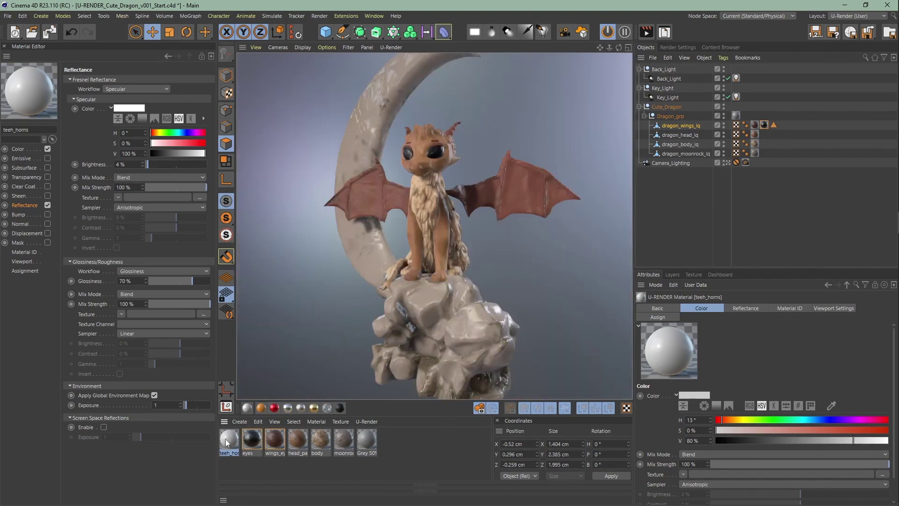
pyautogui.moveTo(445, 133); pyautogui.dragTo(454, 128)
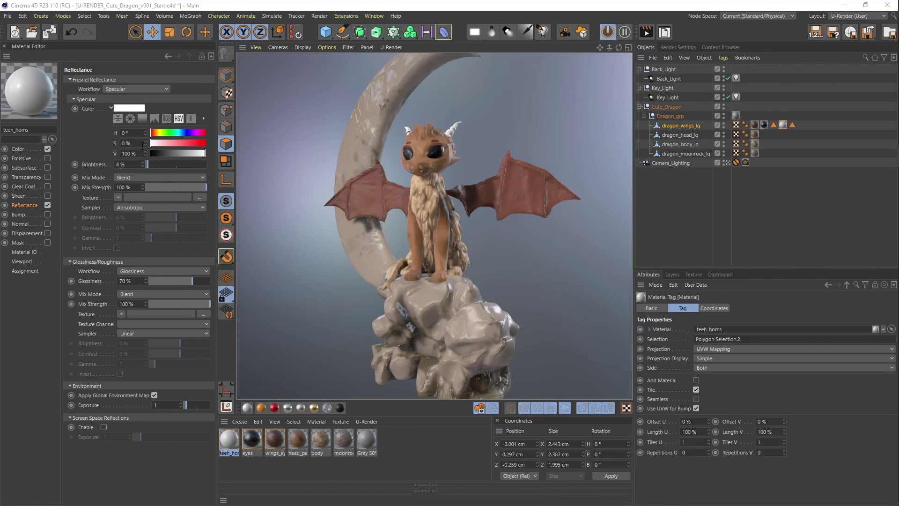
# - Set the teeh_horns colour to Multiply blend with the wings diffuse texture
pyautogui.click(21, 149)
pyautogui.click(210, 138)
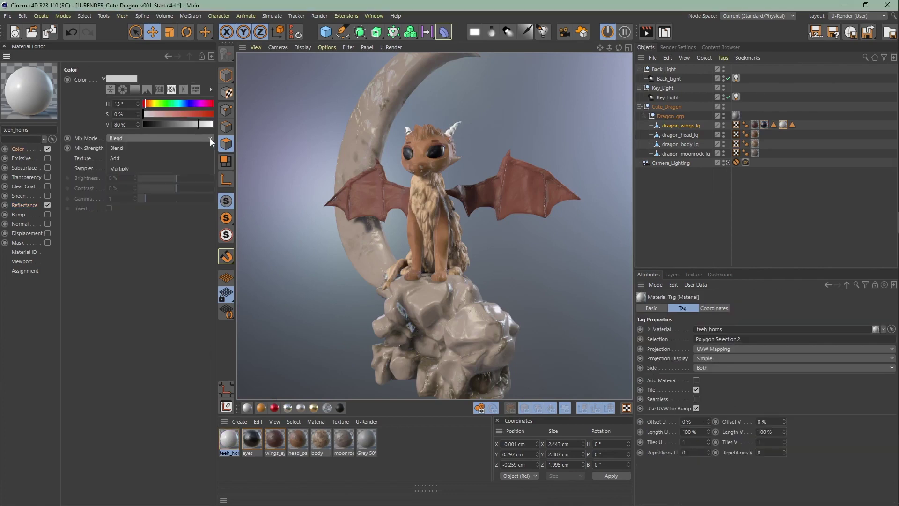
pyautogui.click(164, 168)
pyautogui.click(207, 159)
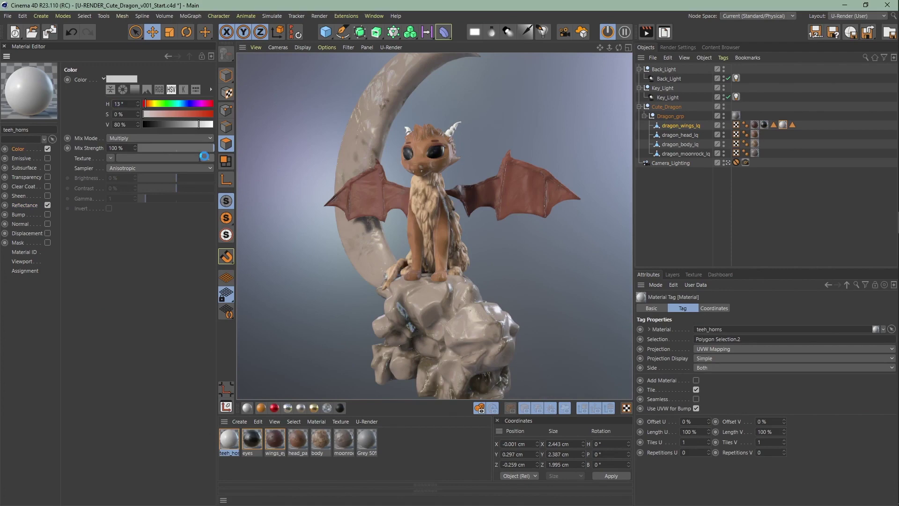
pyautogui.scroll(-1, 532, 328)
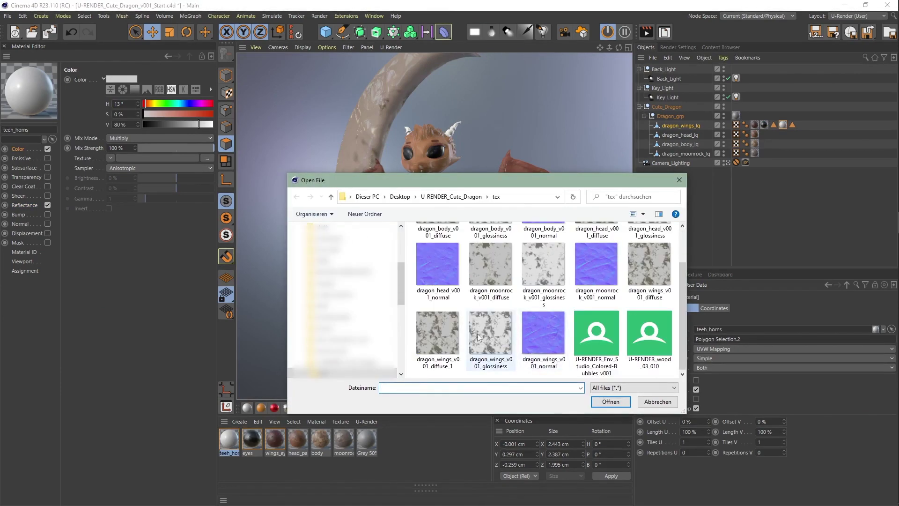
pyautogui.doubleClick(438, 334)
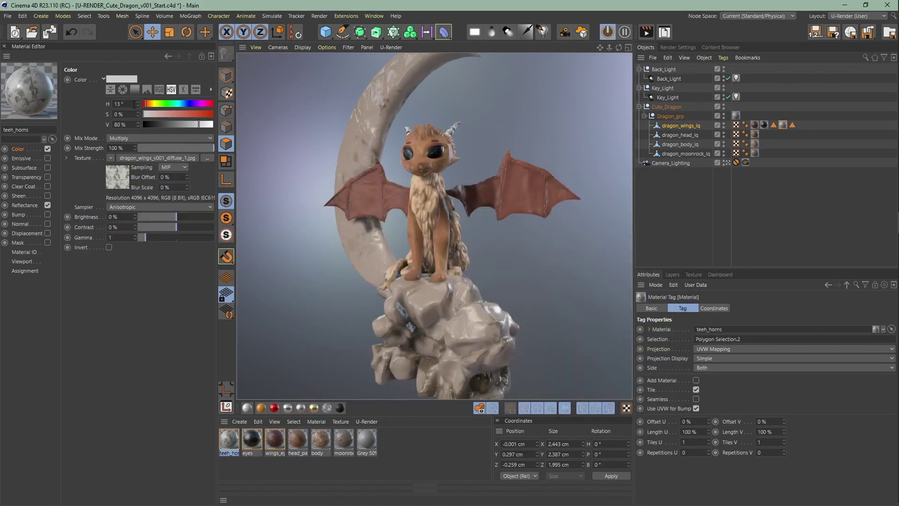
# - Tint the colour to HSV 23 / 31 / 100
pyautogui.click(123, 103)
pyautogui.write('23')
pyautogui.click(134, 114)
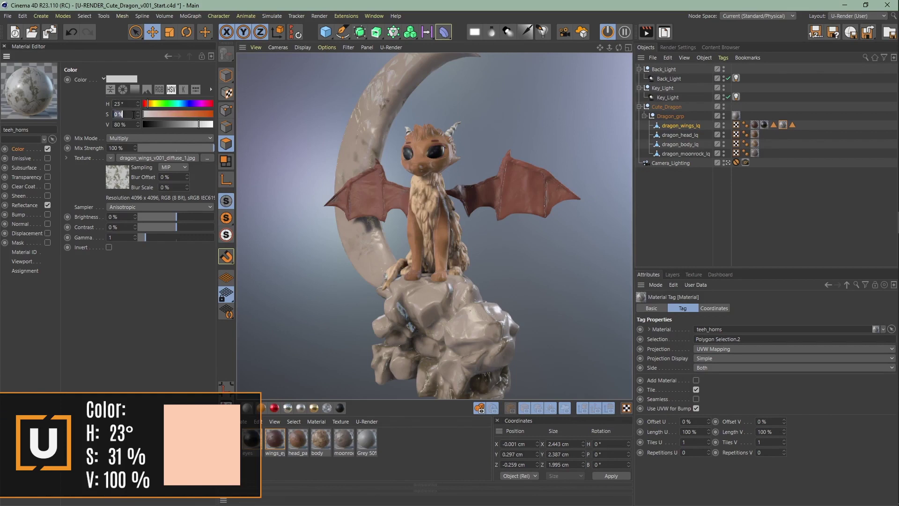
pyautogui.write('31')
pyautogui.press('Return')
pyautogui.click(125, 123)
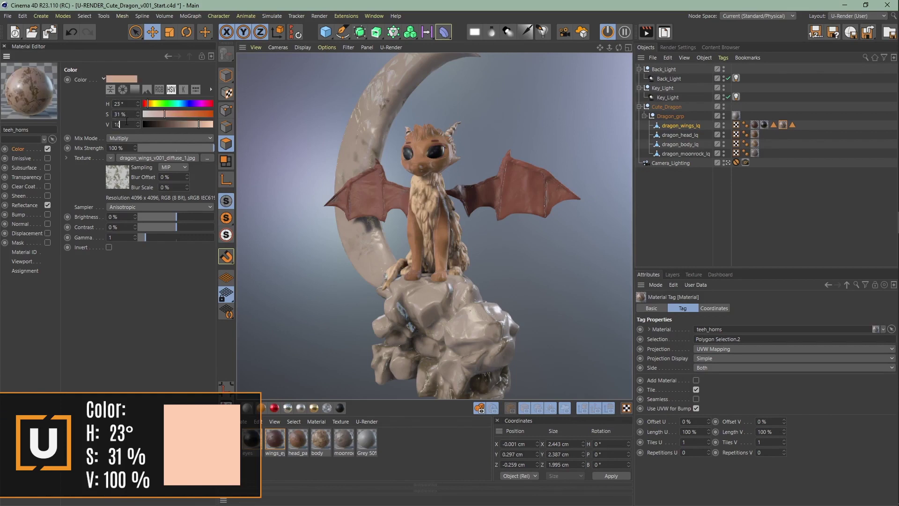
pyautogui.write('100')
pyautogui.press('Return')
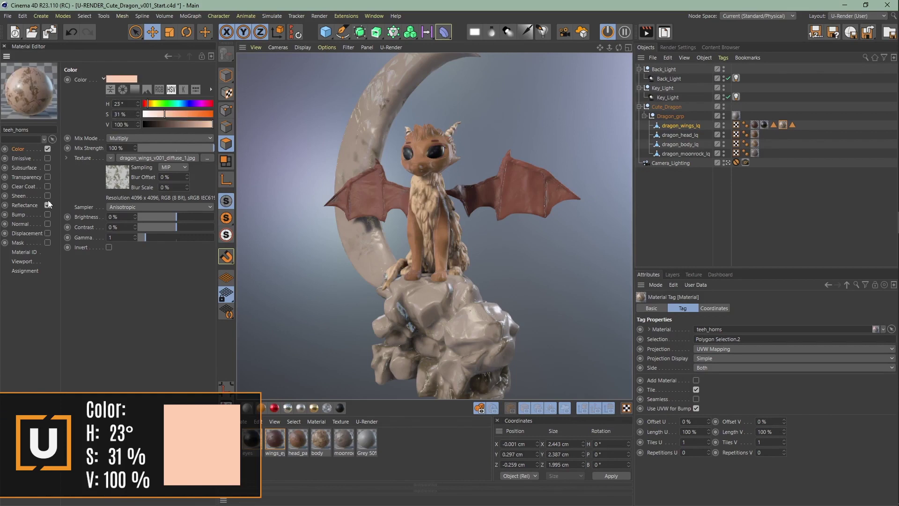
# - Load the wings glossiness texture into the reflectance settings
pyautogui.click(32, 206)
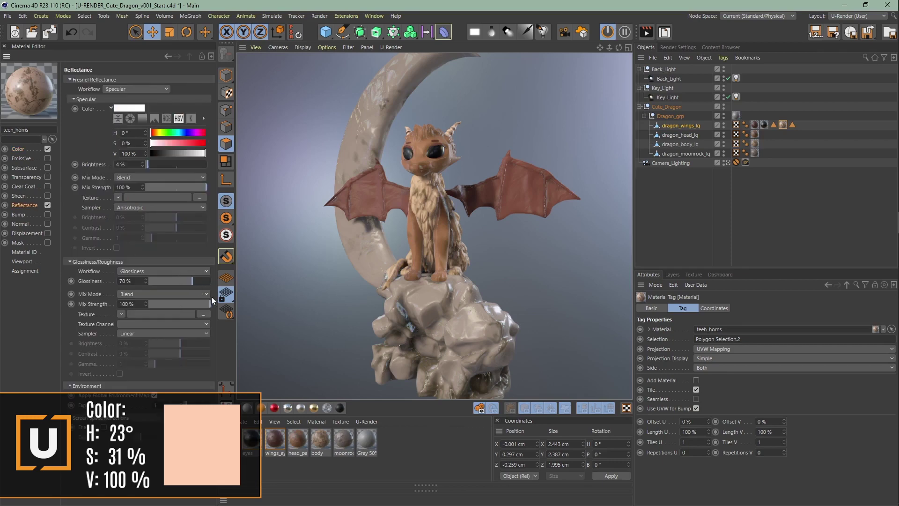
pyautogui.click(206, 311)
pyautogui.doubleClick(493, 315)
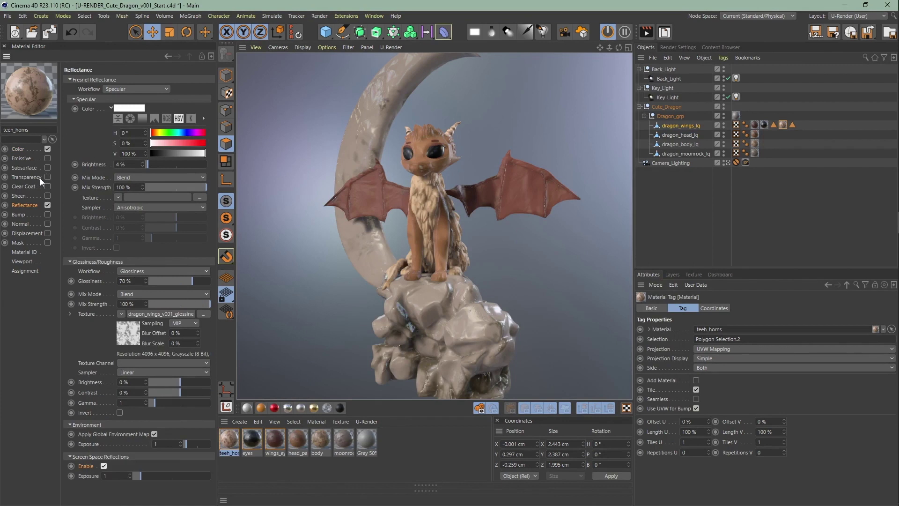
# - Enable Subsurface with translucency 1.5, bias 1.95, scattering 0.1 and depth falloff 0.49
pyautogui.click(47, 168)
pyautogui.doubleClick(127, 217)
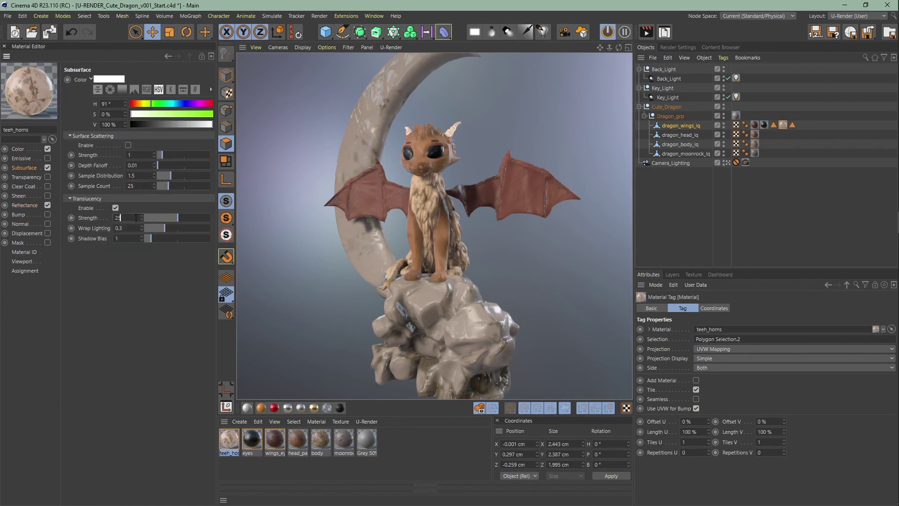
pyautogui.write('1,5')
pyautogui.doubleClick(127, 238)
pyautogui.write('1,9')
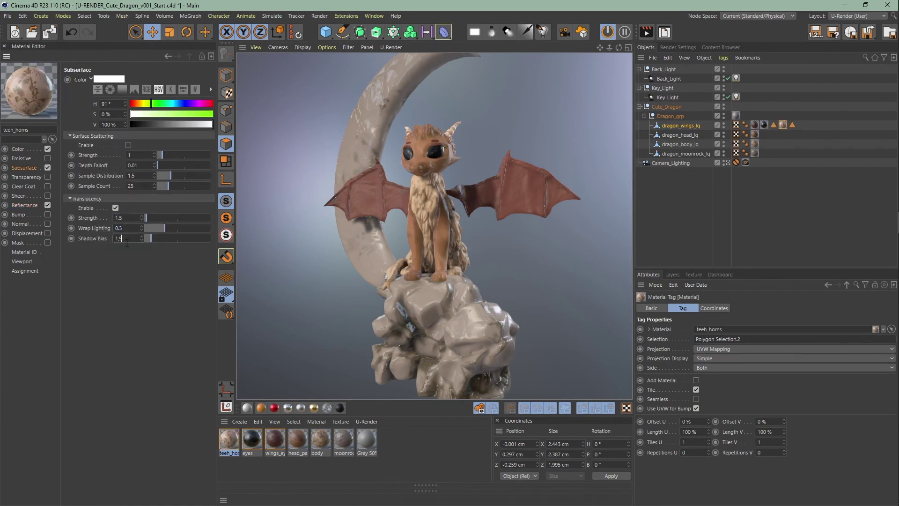
pyautogui.write('5')
pyautogui.click(128, 146)
pyautogui.doubleClick(132, 155)
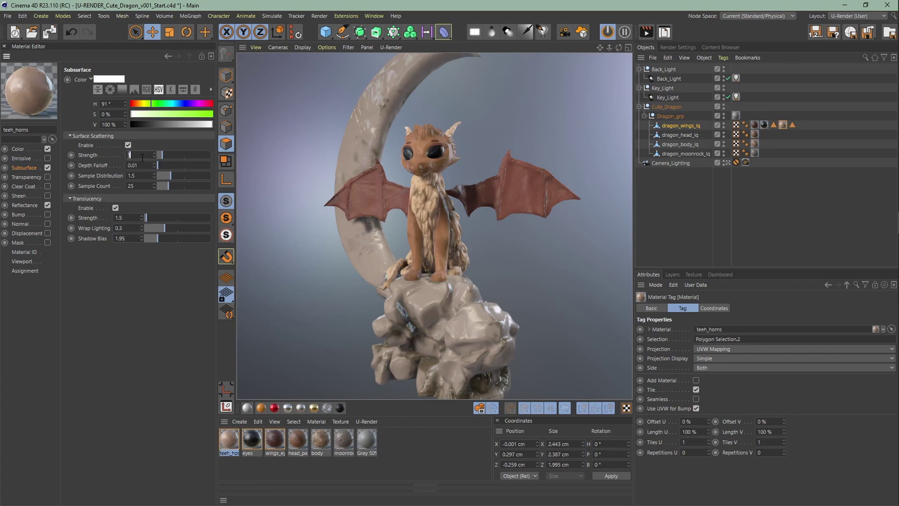
pyautogui.write('0,1')
pyautogui.doubleClick(135, 165)
pyautogui.write('0,49')
pyautogui.press('Return')
pyautogui.doubleClick(131, 186)
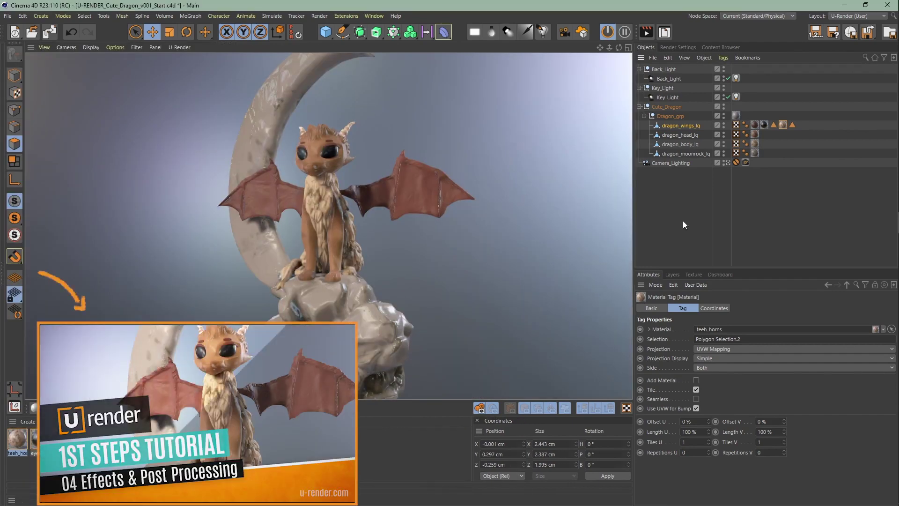
# - In the U-Render effects settings, switch to Ground-Truth AO with strength 3
pyautogui.click(684, 206)
pyautogui.click(677, 49)
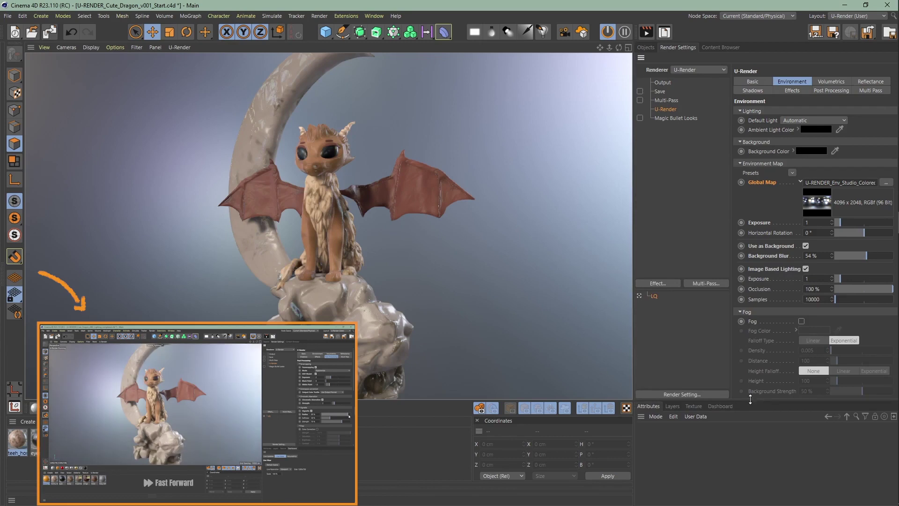
pyautogui.click(791, 91)
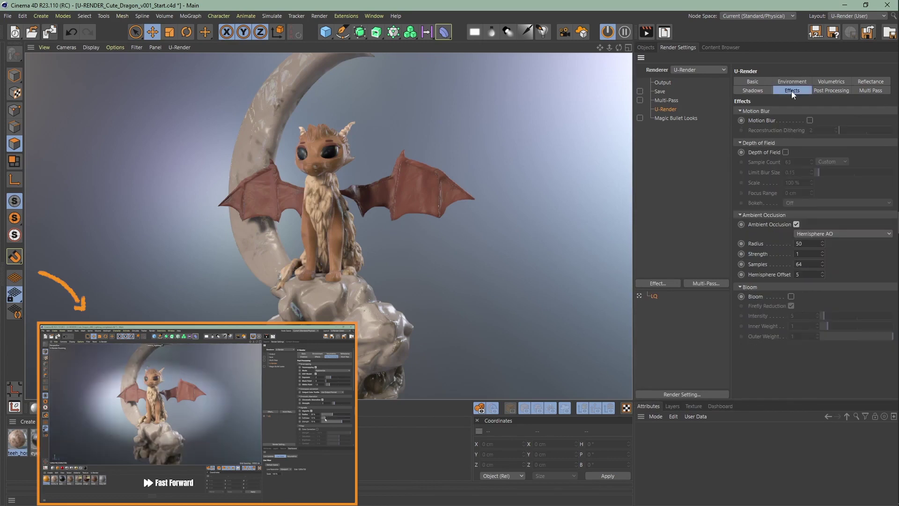
pyautogui.click(819, 233)
pyautogui.click(821, 254)
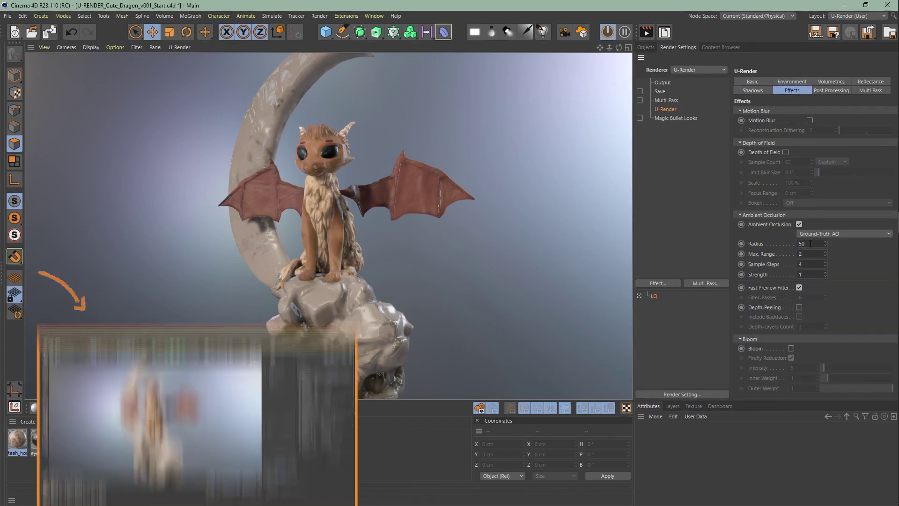
pyautogui.doubleClick(811, 253)
pyautogui.doubleClick(808, 274)
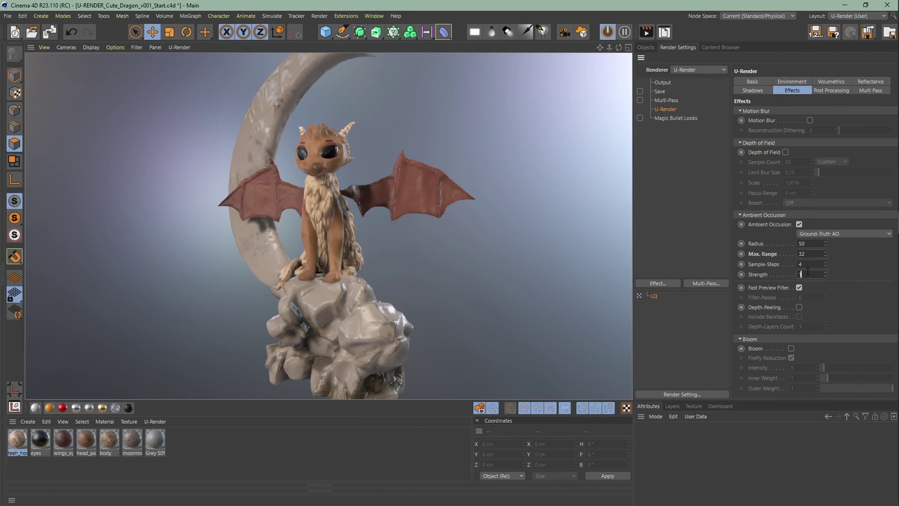
pyautogui.write('3')
pyautogui.press('Return')
# - Turn on bloom with intensity 0.5
pyautogui.click(791, 349)
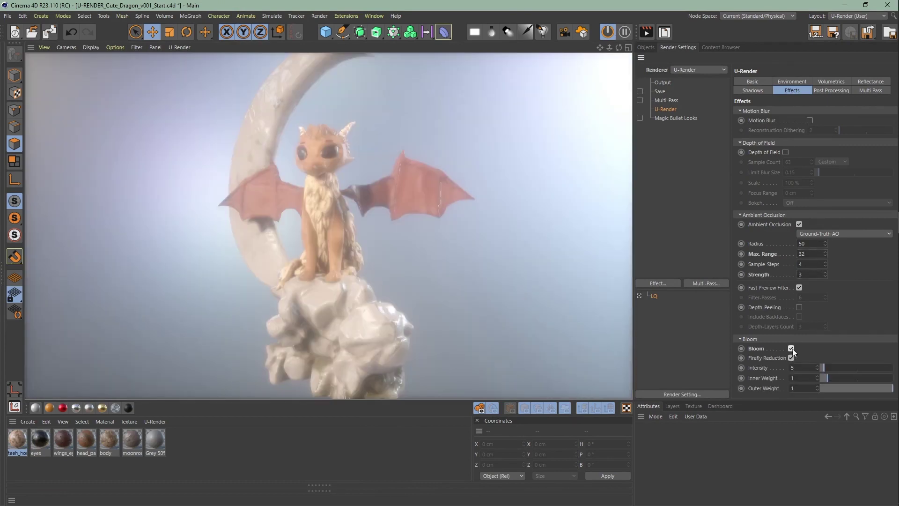
pyautogui.doubleClick(793, 368)
pyautogui.write('0.5')
pyautogui.press('Return')
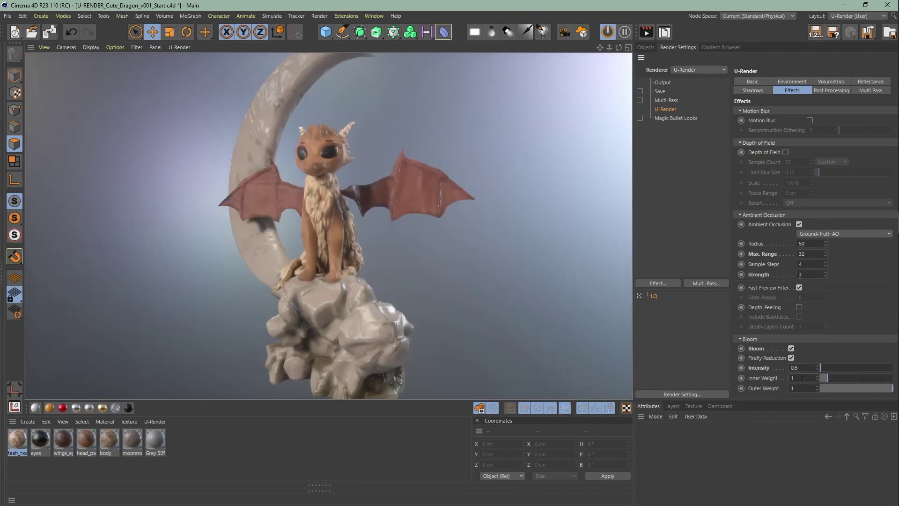
# - Set the post-processing tonemapping exposure to 2
pyautogui.click(830, 90)
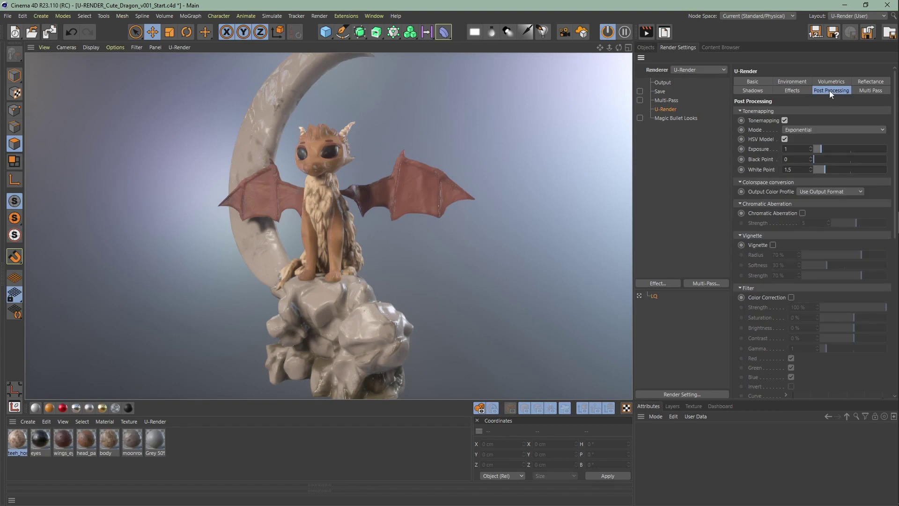
pyautogui.doubleClick(799, 148)
pyautogui.write('2')
pyautogui.press('Return')
pyautogui.doubleClick(799, 169)
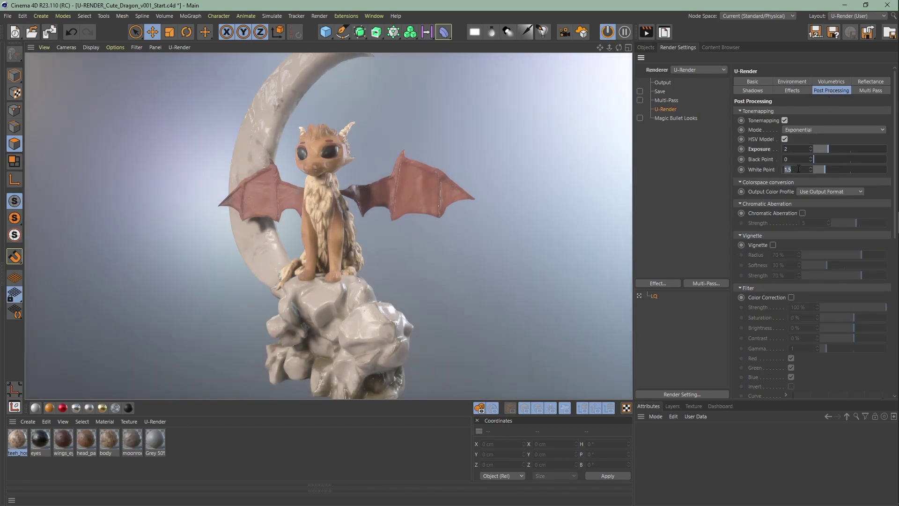
# - Enable chromatic aberration at strength 2 and a vignette at 30% strength
pyautogui.click(803, 213)
pyautogui.doubleClick(813, 222)
pyautogui.write('2')
pyautogui.press('Return')
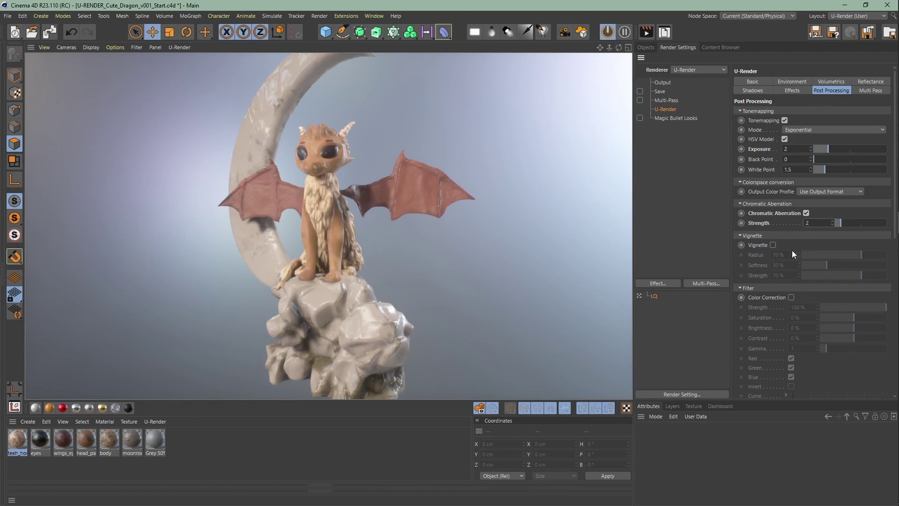
pyautogui.click(773, 244)
pyautogui.doubleClick(787, 275)
pyautogui.write('30')
pyautogui.press('Return')
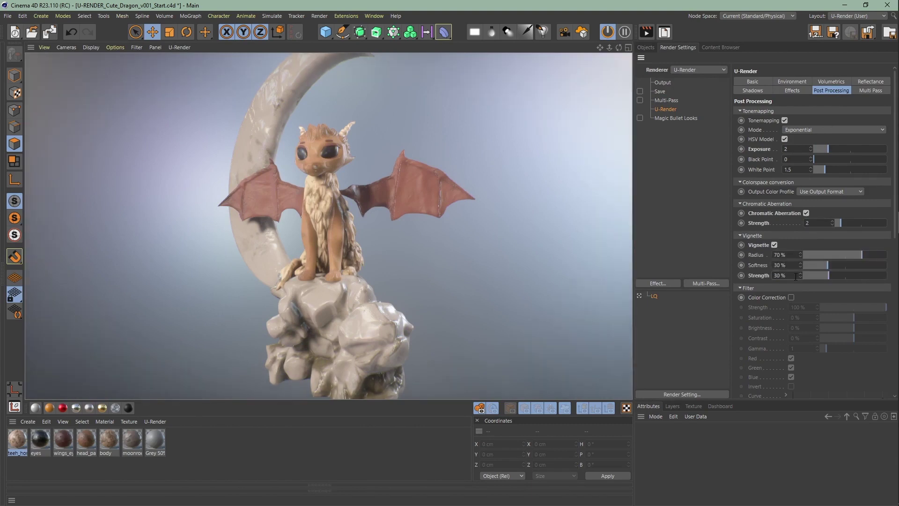
# - Turn on colour correction and shape its curve into a smooth S-curve
pyautogui.click(791, 297)
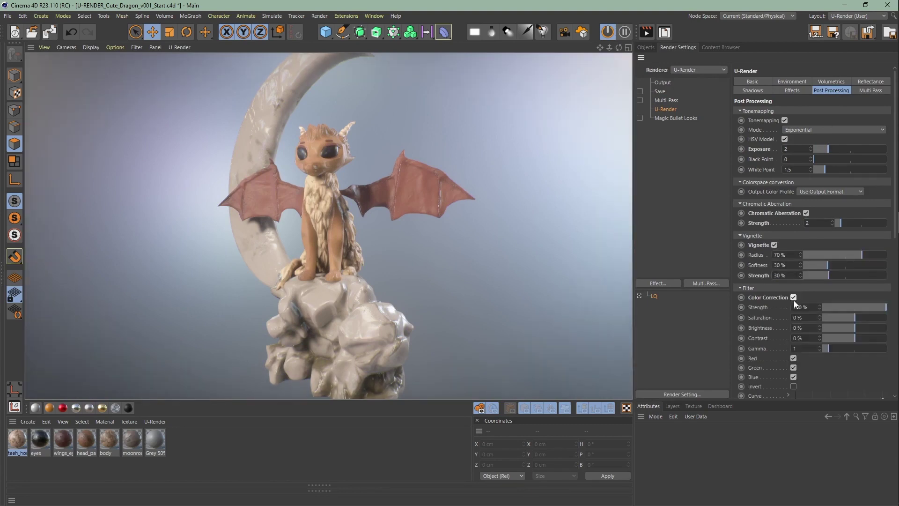
pyautogui.scroll(-8, 780, 302)
pyautogui.moveTo(871, 203); pyautogui.dragTo(891, 165)
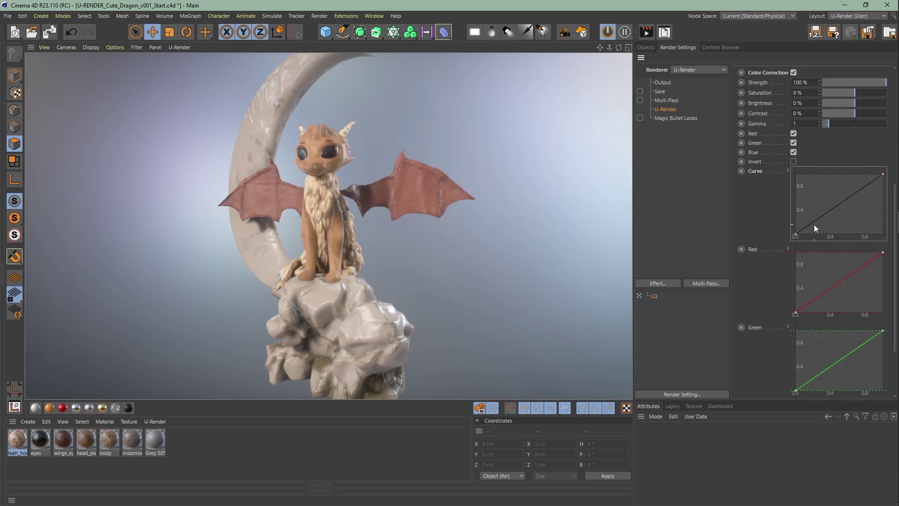
pyautogui.rightClick(813, 232)
pyautogui.moveTo(846, 392)
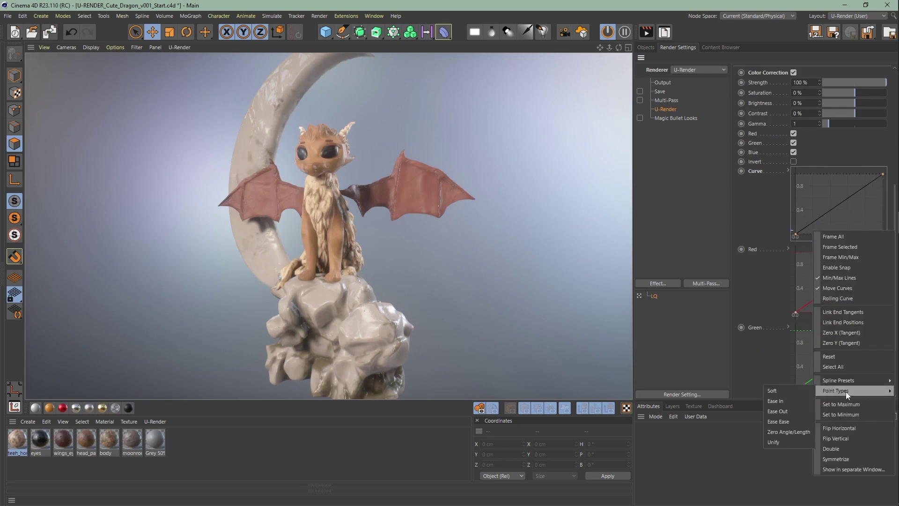
pyautogui.click(808, 391)
pyautogui.moveTo(819, 217); pyautogui.dragTo(823, 235)
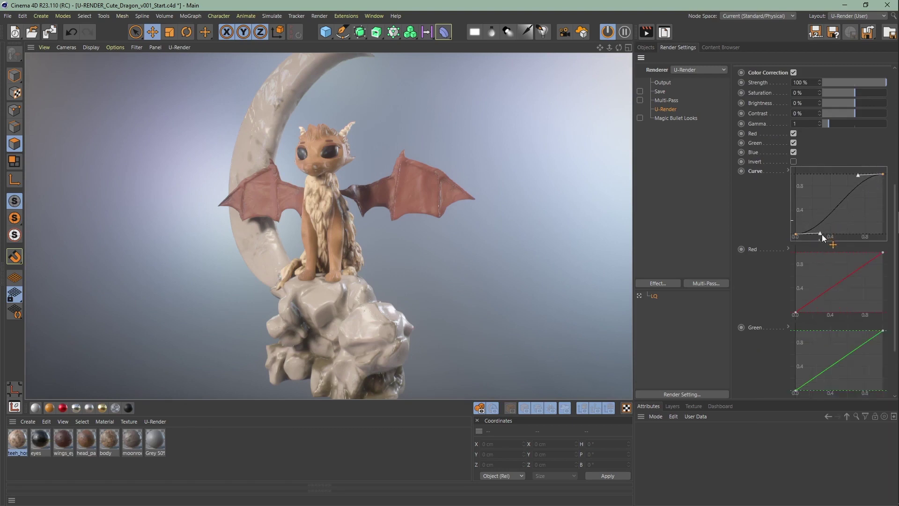
pyautogui.hotkey('ctrl', 'z')
pyautogui.scroll(4, 822, 234)
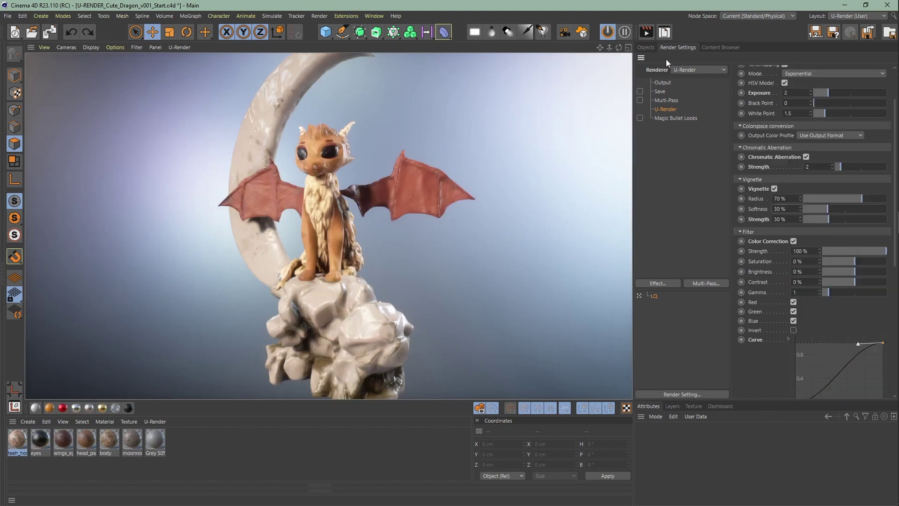
pyautogui.click(652, 47)
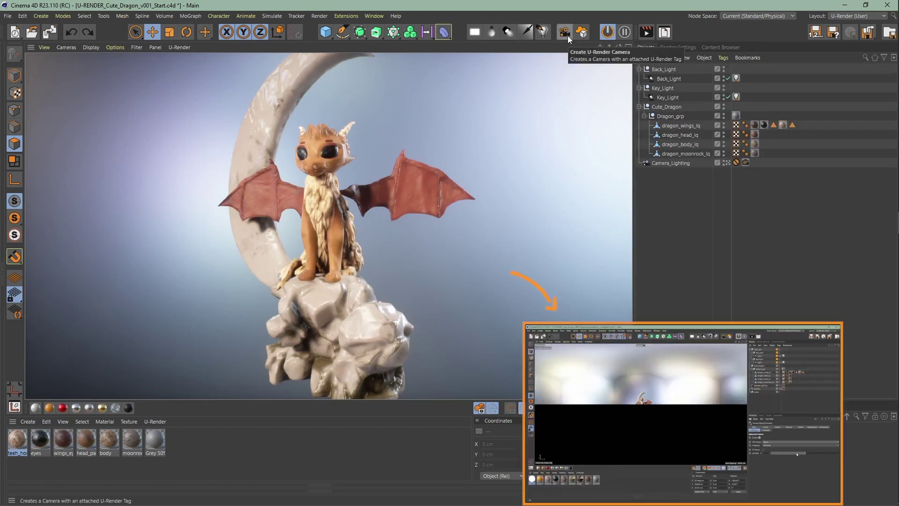
# - Add a U-Render camera and place it below Camera_Lighting
pyautogui.click(565, 32)
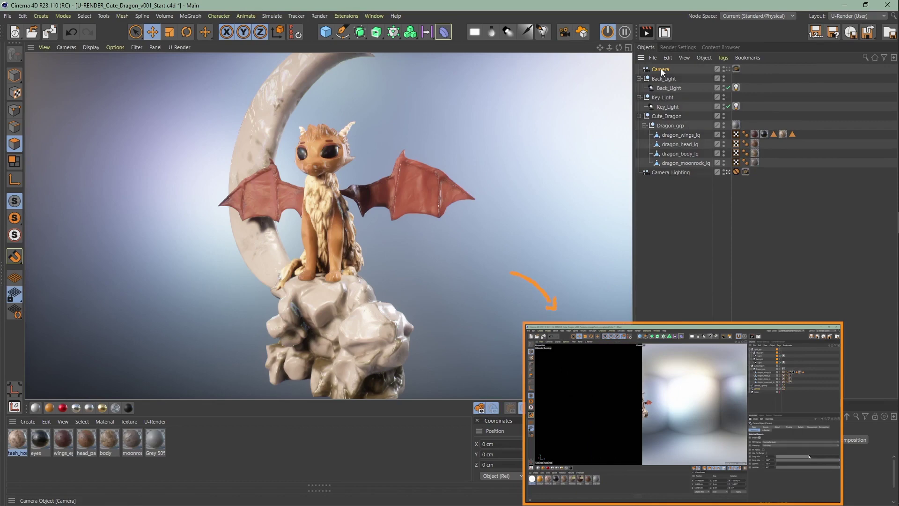
pyautogui.moveTo(662, 70); pyautogui.dragTo(662, 178)
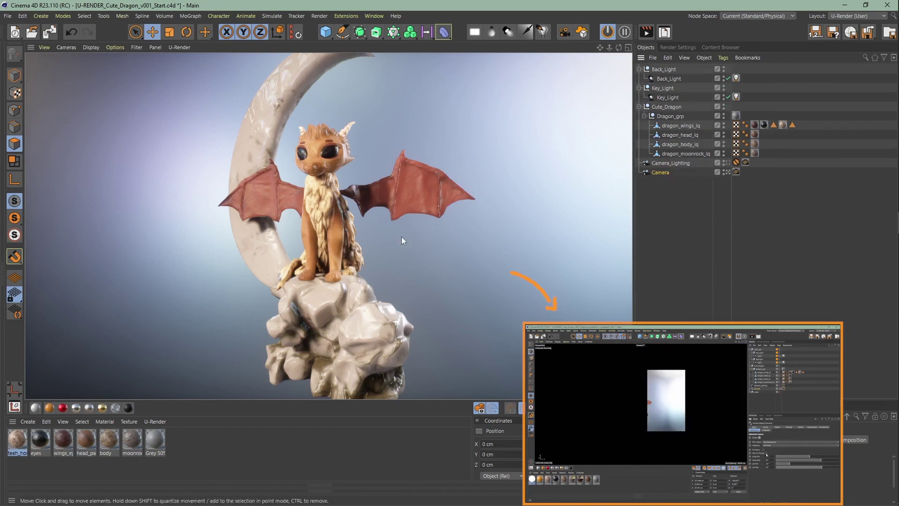
pyautogui.scroll(5, 333, 204)
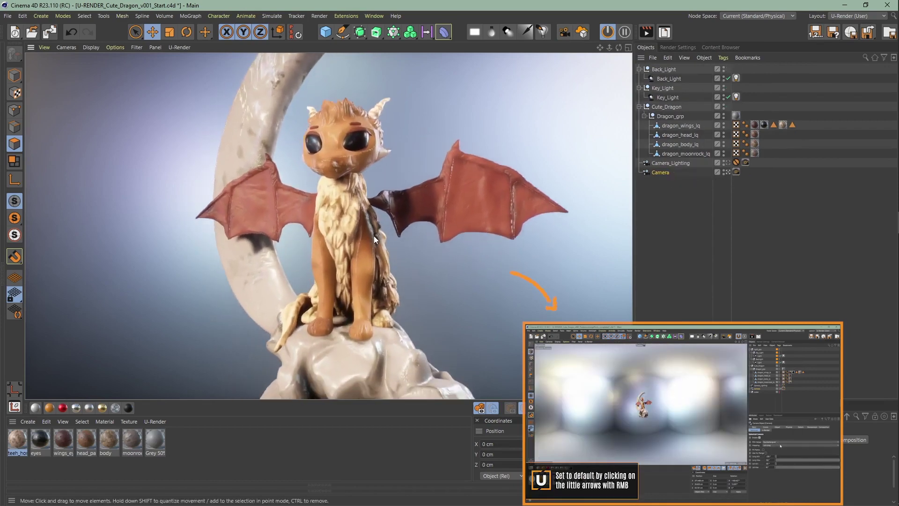
pyautogui.keyDown('alt'); pyautogui.moveTo(361, 251); pyautogui.dragTo(356, 251); pyautogui.keyUp('alt')
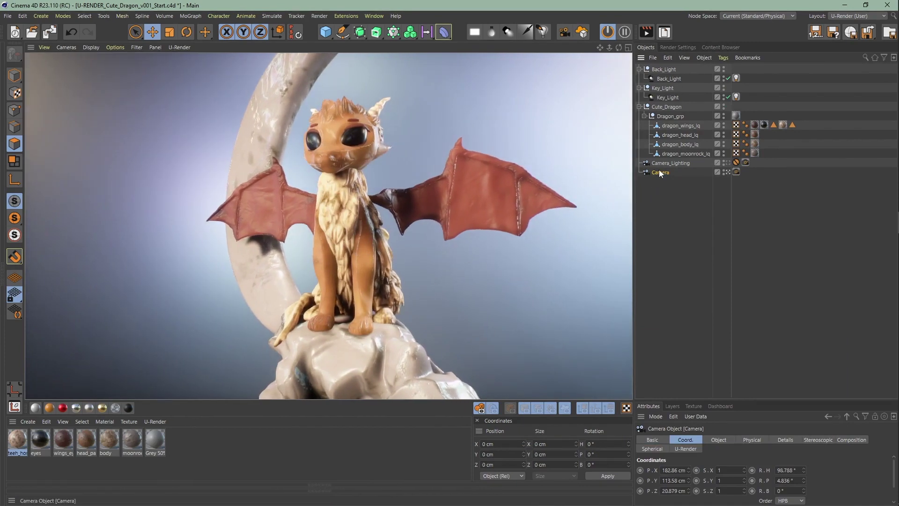
# - Give the camera the Portrait (80 mm) focal length preset
pyautogui.click(719, 439)
pyautogui.moveTo(728, 402); pyautogui.dragTo(732, 233)
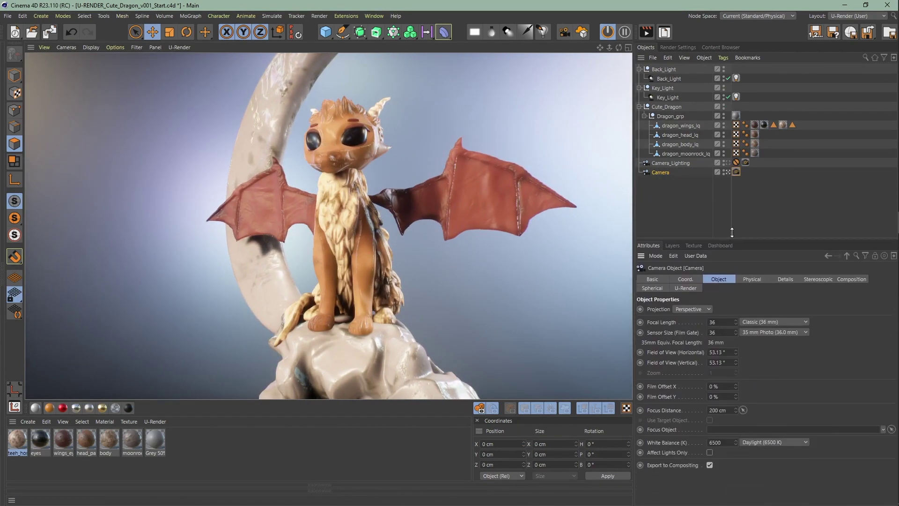
pyautogui.click(769, 312)
pyautogui.click(771, 373)
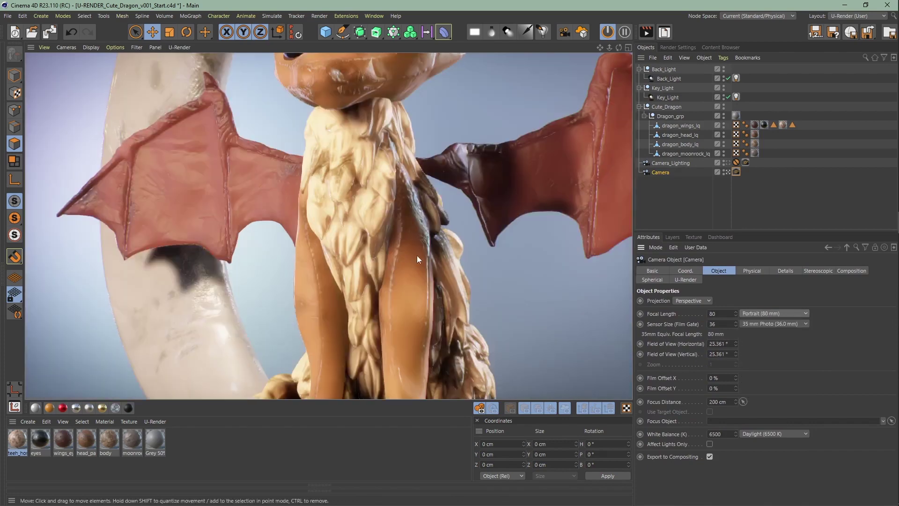
pyautogui.scroll(-10, 417, 255)
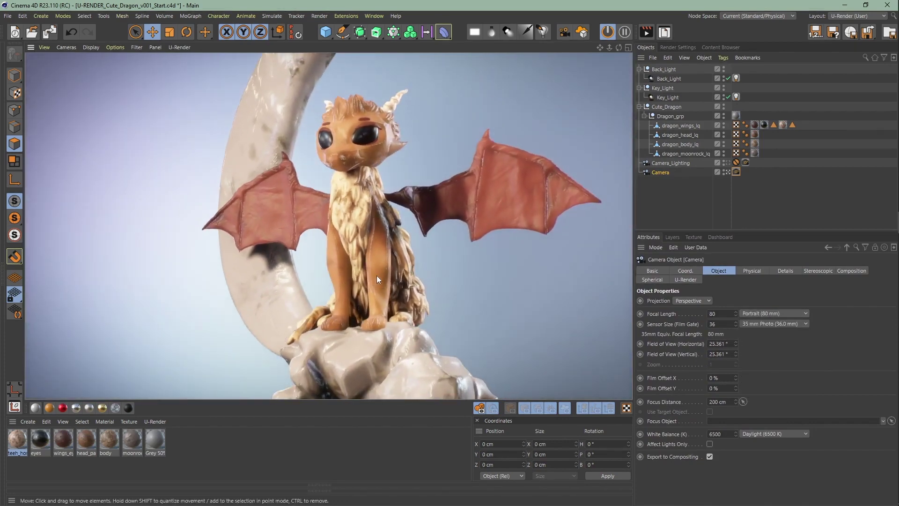
# - Position the camera at Y 35.633 cm and Z 53.181 cm
pyautogui.click(683, 271)
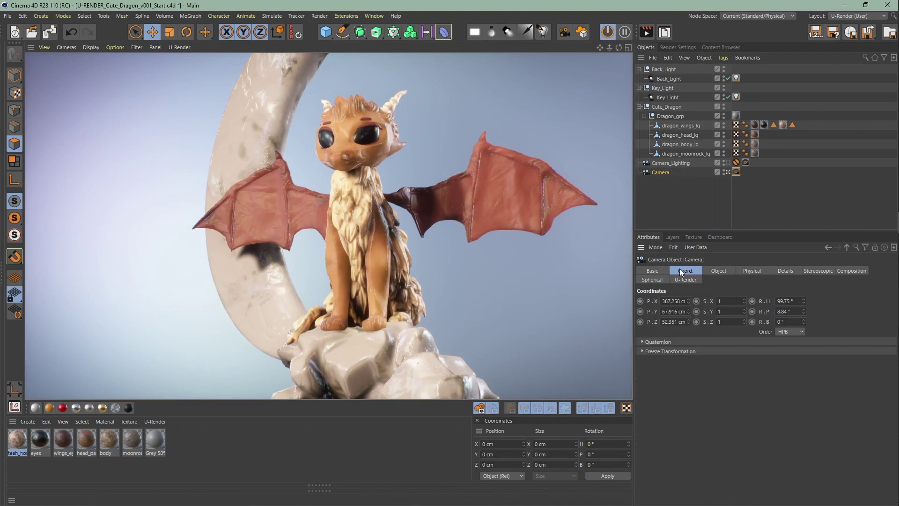
pyautogui.click(675, 311)
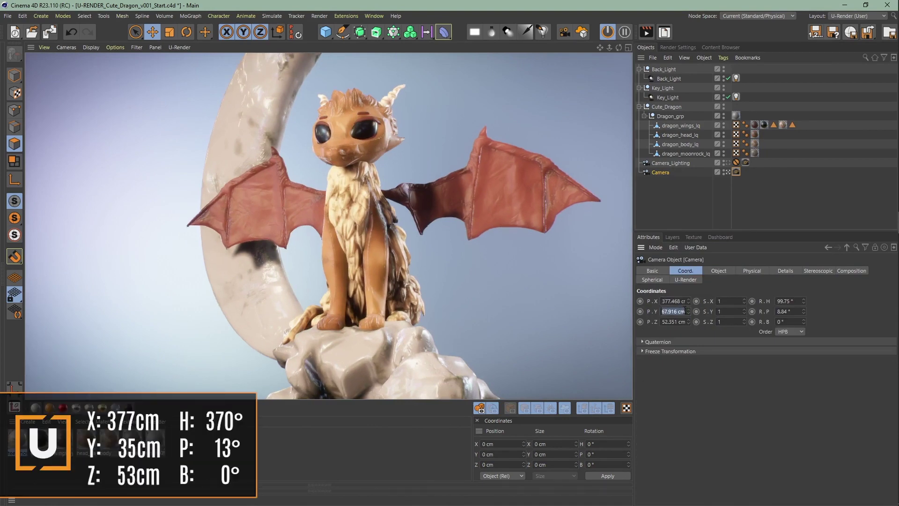
pyautogui.write('35,633')
pyautogui.press('Return')
pyautogui.click(680, 322)
pyautogui.write('53')
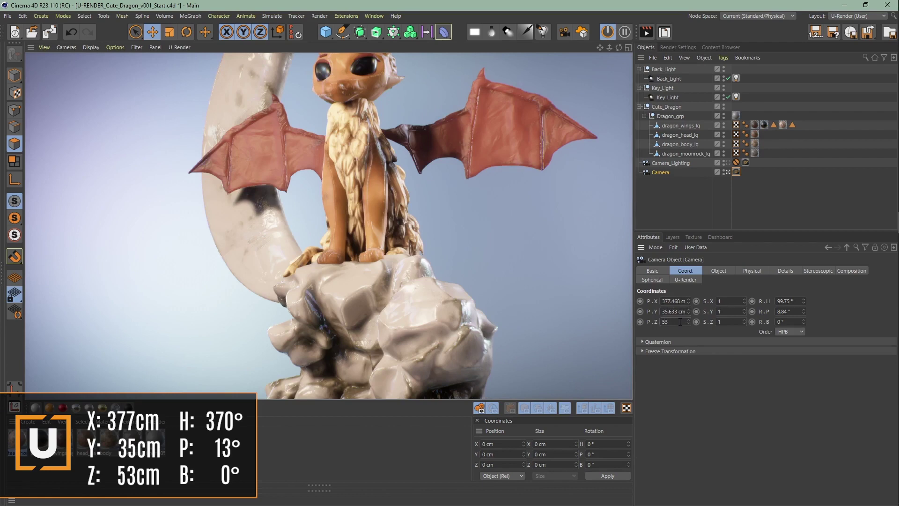
pyautogui.write(',181')
pyautogui.press('Return')
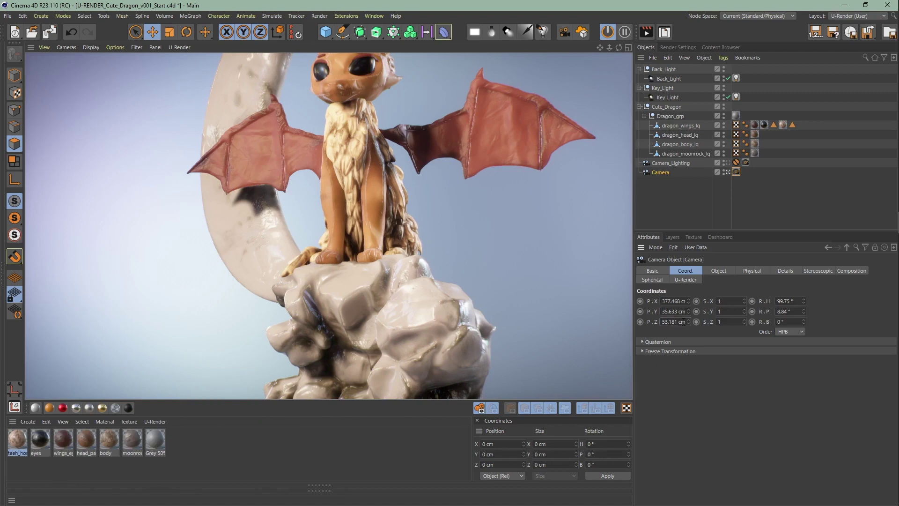
# - Rotate the camera to heading 1180.427° and pitch 13.307°
pyautogui.click(794, 302)
pyautogui.write('1180.427')
pyautogui.press('Tab')
pyautogui.write('13')
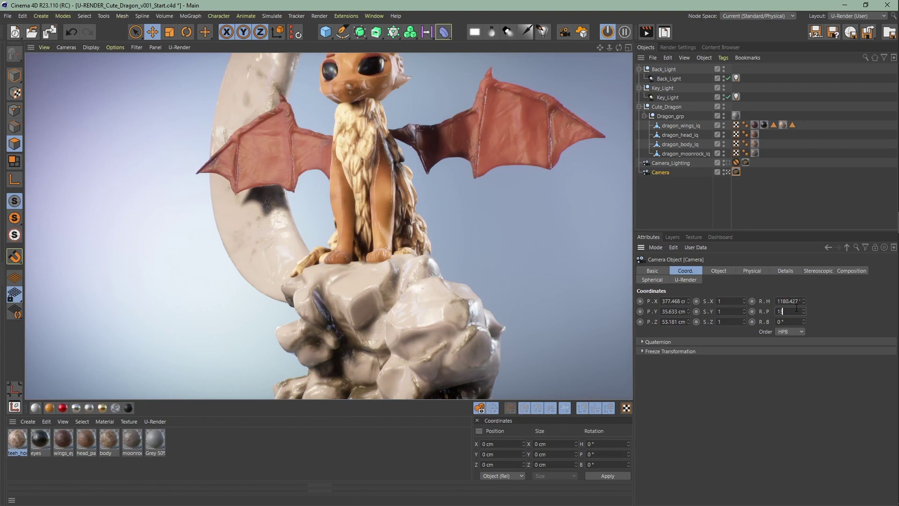
pyautogui.write('.307')
pyautogui.press('Return')
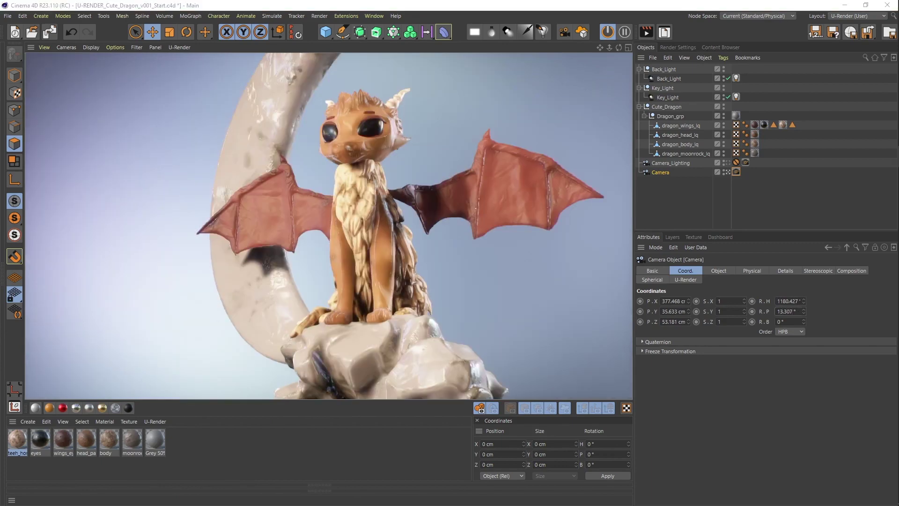
pyautogui.click(677, 47)
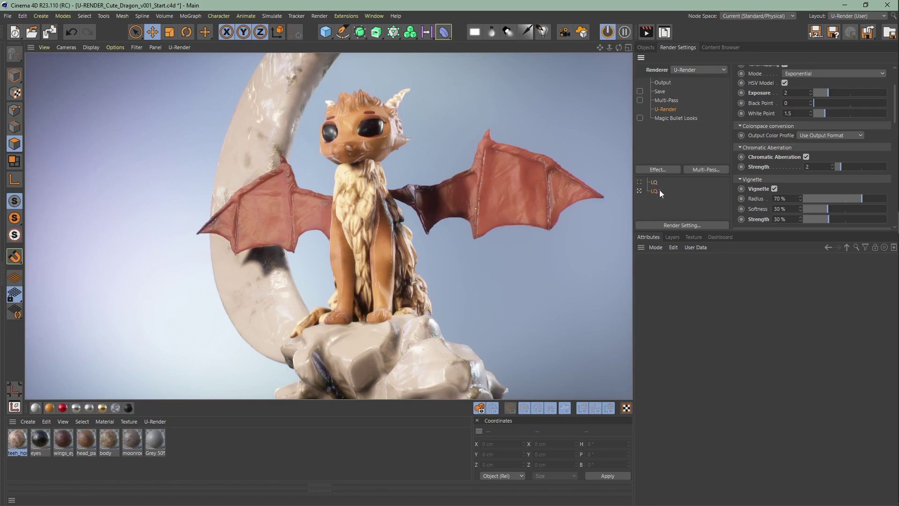
# - Add a child render setting named HQ under LQ
pyautogui.rightClick(656, 190)
pyautogui.click(706, 206)
pyautogui.write('HQ')
pyautogui.press('Return')
# - Set the HQ multi-frame sampling to 8 samples
pyautogui.scroll(3, 743, 107)
pyautogui.click(753, 82)
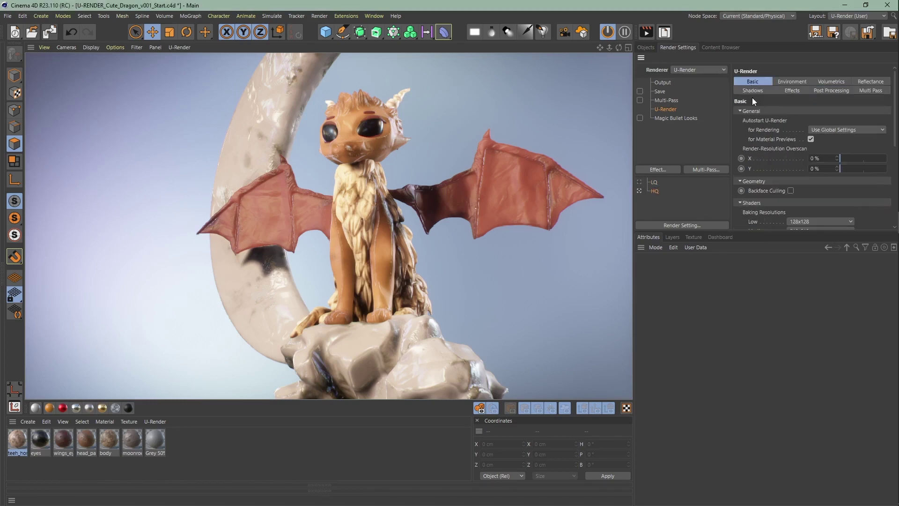
pyautogui.moveTo(748, 234); pyautogui.dragTo(749, 352)
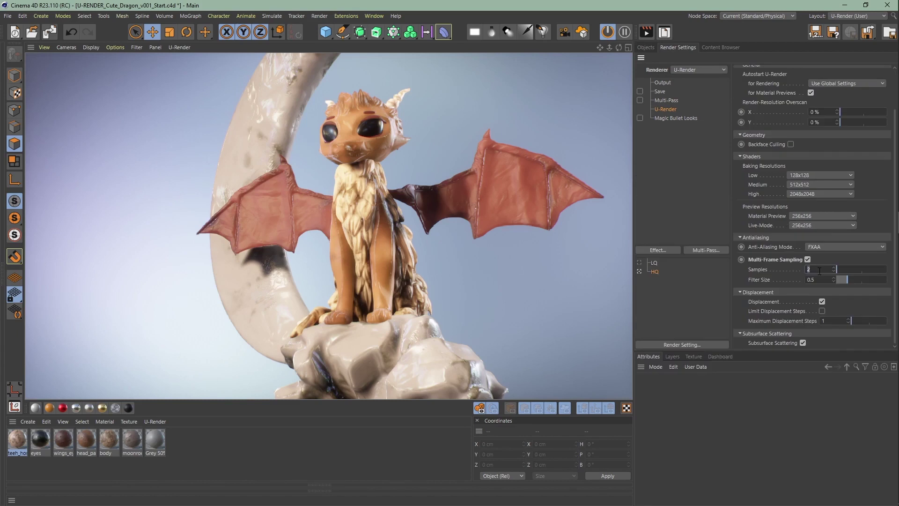
pyautogui.press('Return')
# - Set the output width to 1920 px with HDTV (16:9) film aspect
pyautogui.click(669, 82)
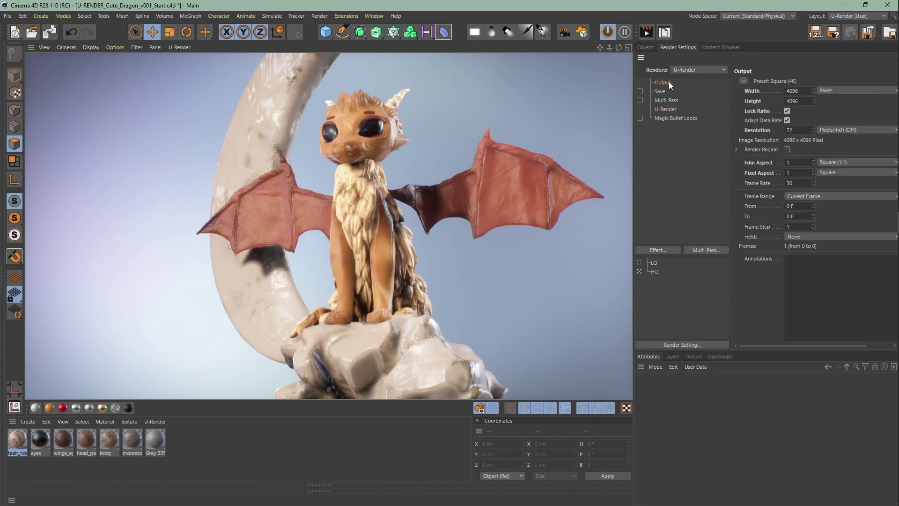
pyautogui.doubleClick(800, 93)
pyautogui.write('1920')
pyautogui.click(798, 100)
pyautogui.click(846, 162)
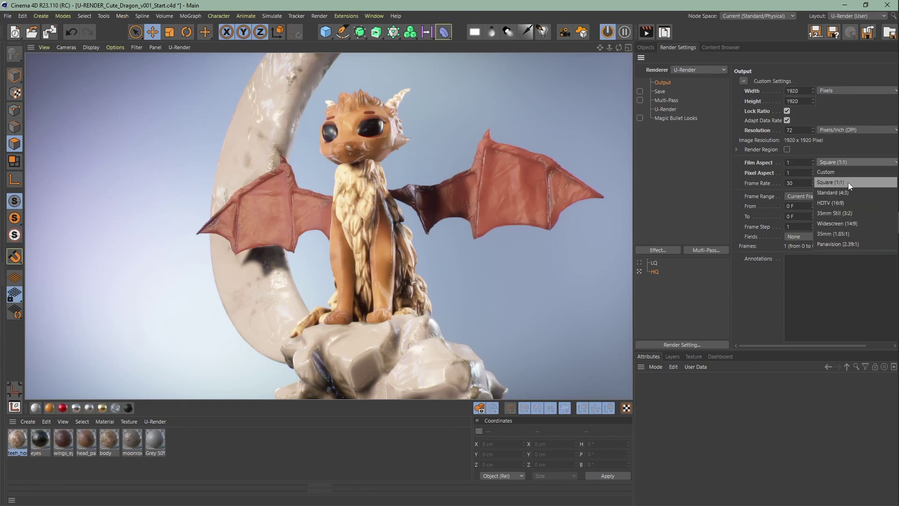
pyautogui.click(849, 203)
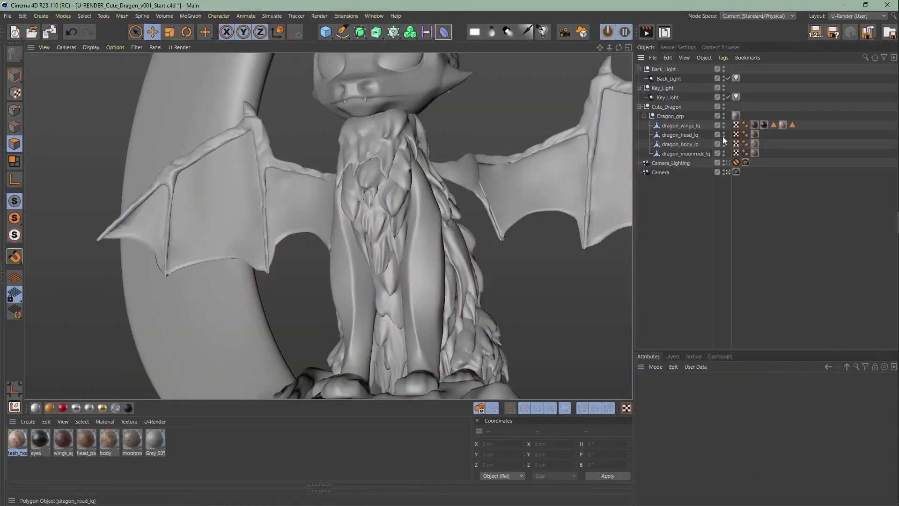
# - Return the camera to the Normal Lens (50 mm) and render to the Picture Viewer
pyautogui.click(737, 171)
pyautogui.click(658, 172)
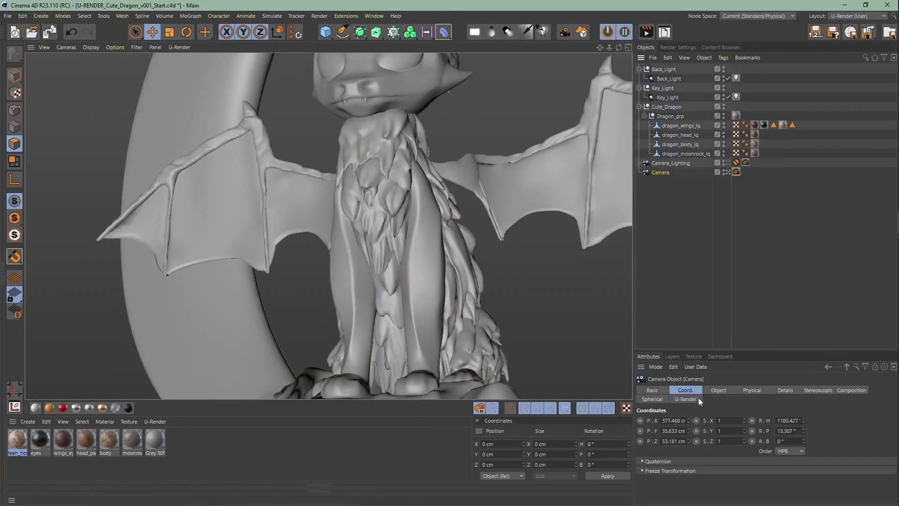
pyautogui.click(718, 389)
pyautogui.click(766, 432)
pyautogui.click(761, 390)
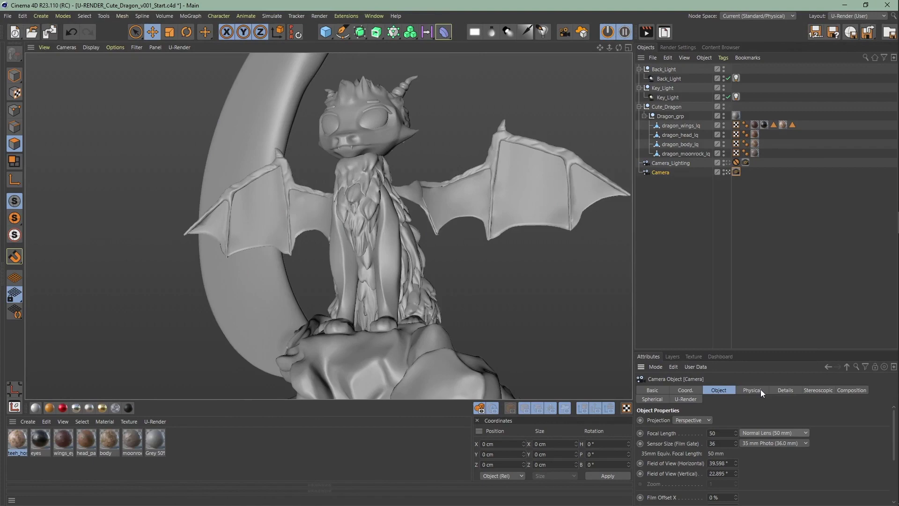
pyautogui.click(646, 31)
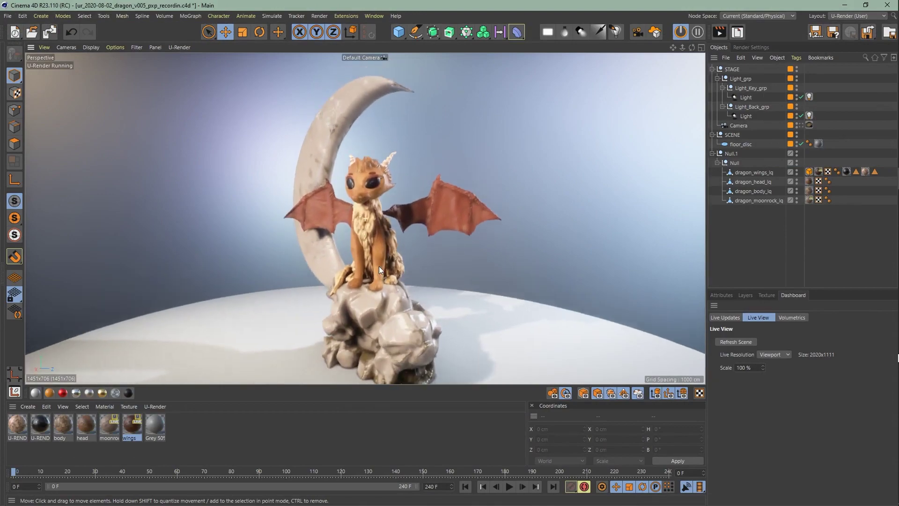
# - Scroll through the newly opened ur_2020-08-02_dragon_v005 scene
pyautogui.scroll(6, 373, 213)
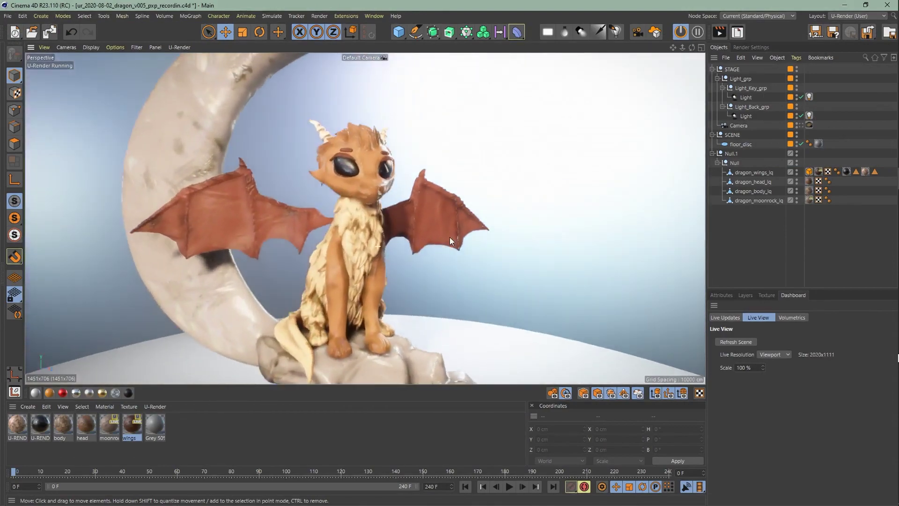